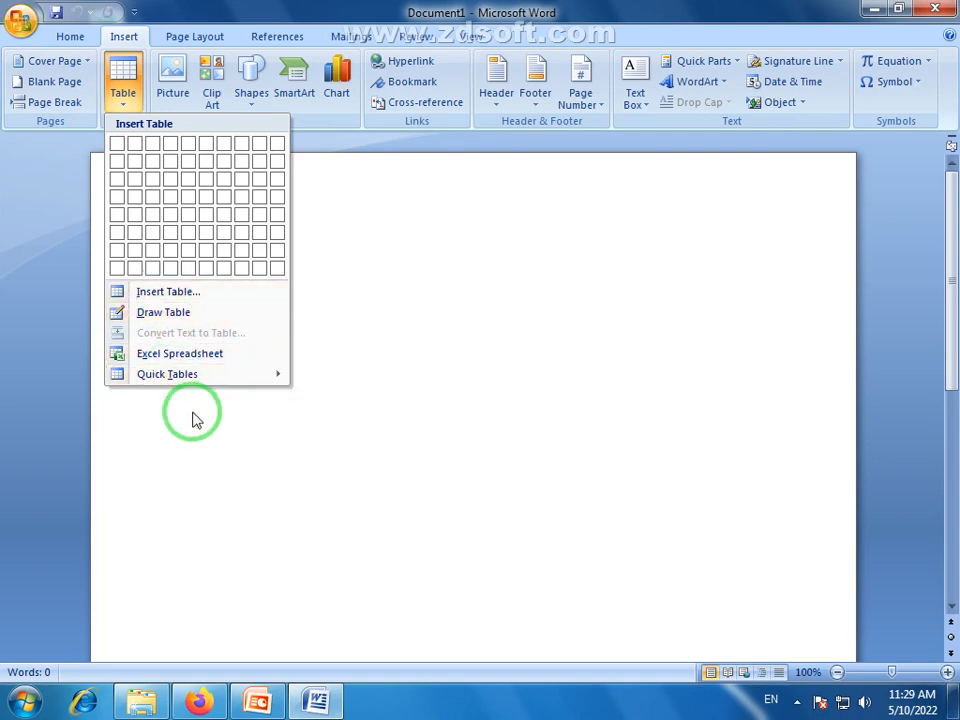
Switch to PowerPoint to review the Lecture 10 table topics, and return to the blank Word document
left_click(193, 411)
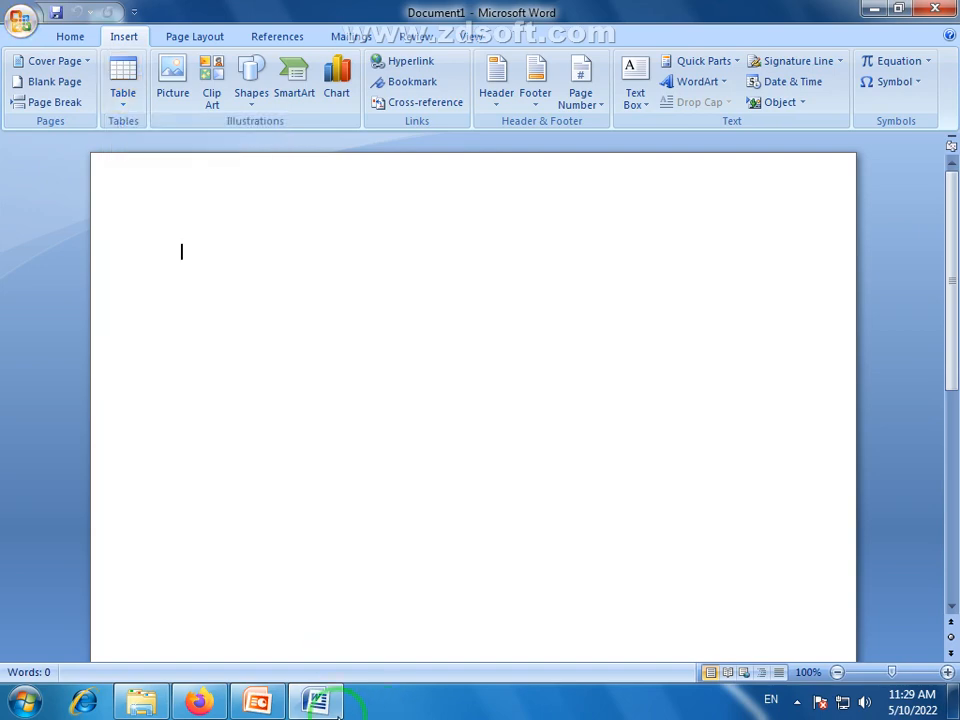
left_click(255, 701)
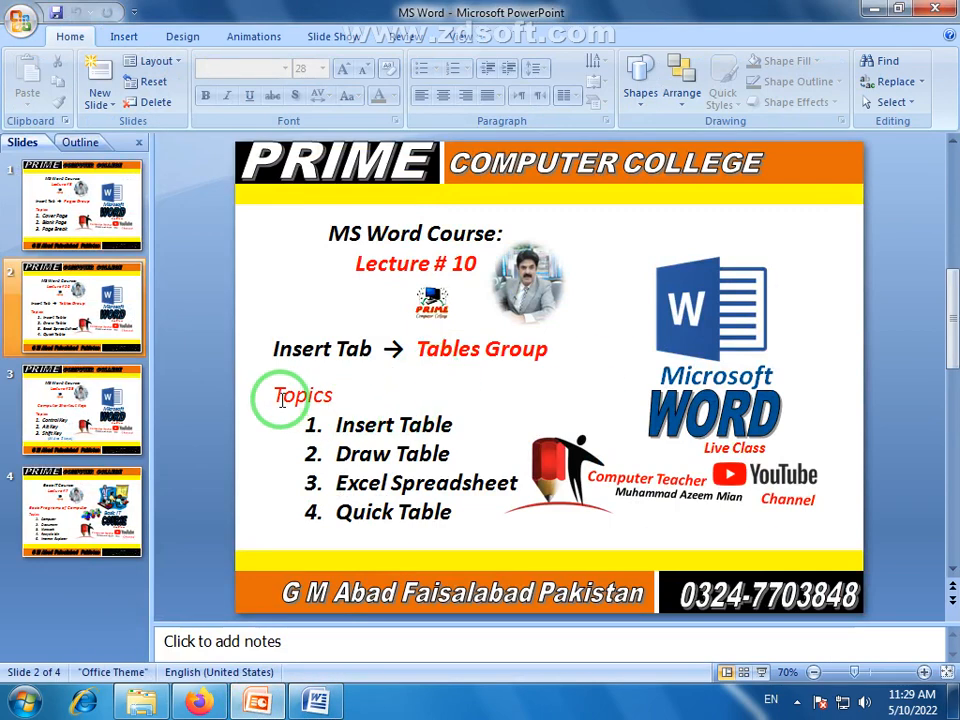
left_click(383, 420)
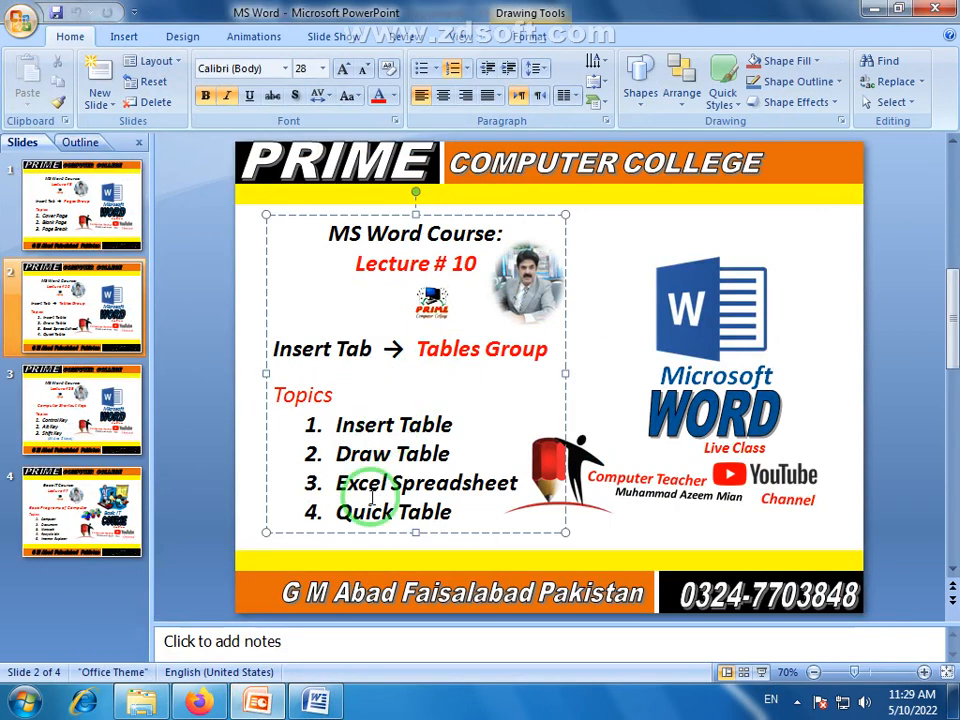
left_click(310, 703)
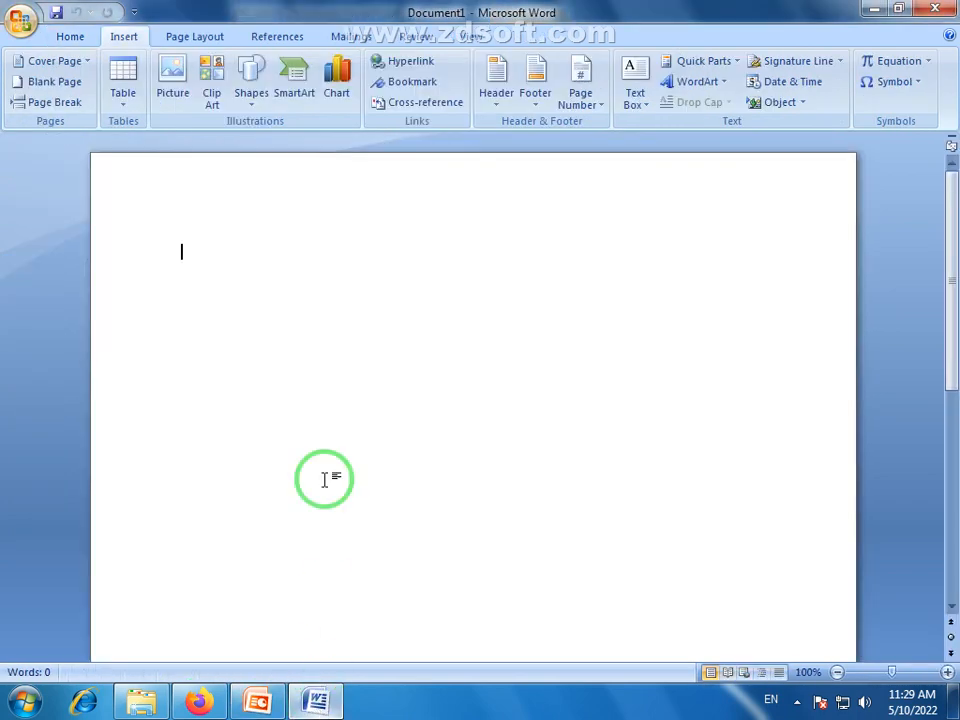
Insert a table with five columns and four rows into the blank document
left_click(124, 108)
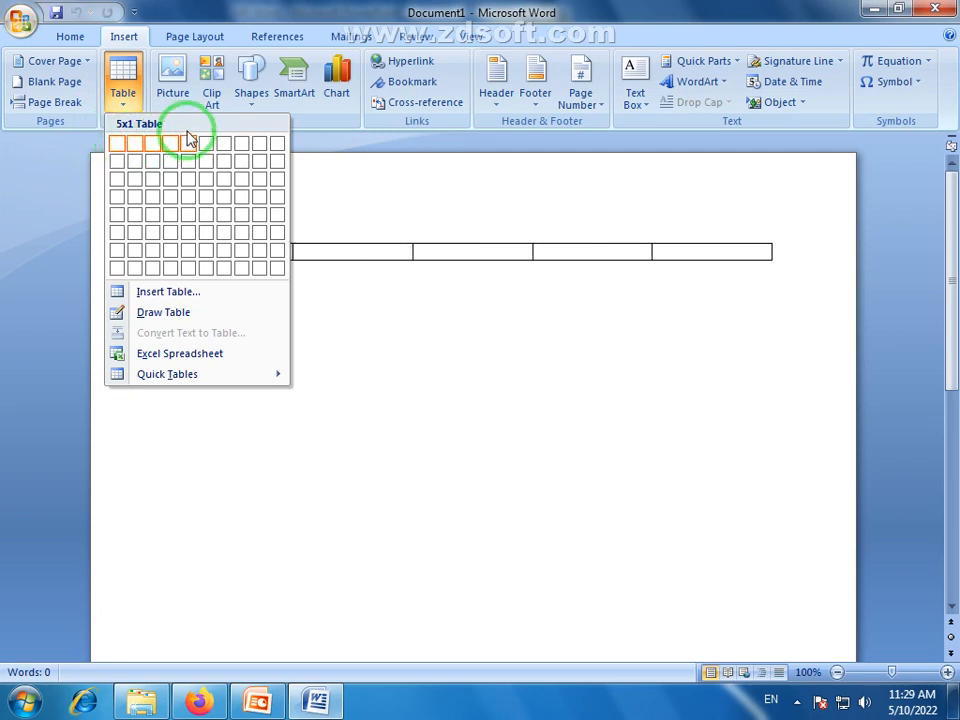
left_click(446, 335)
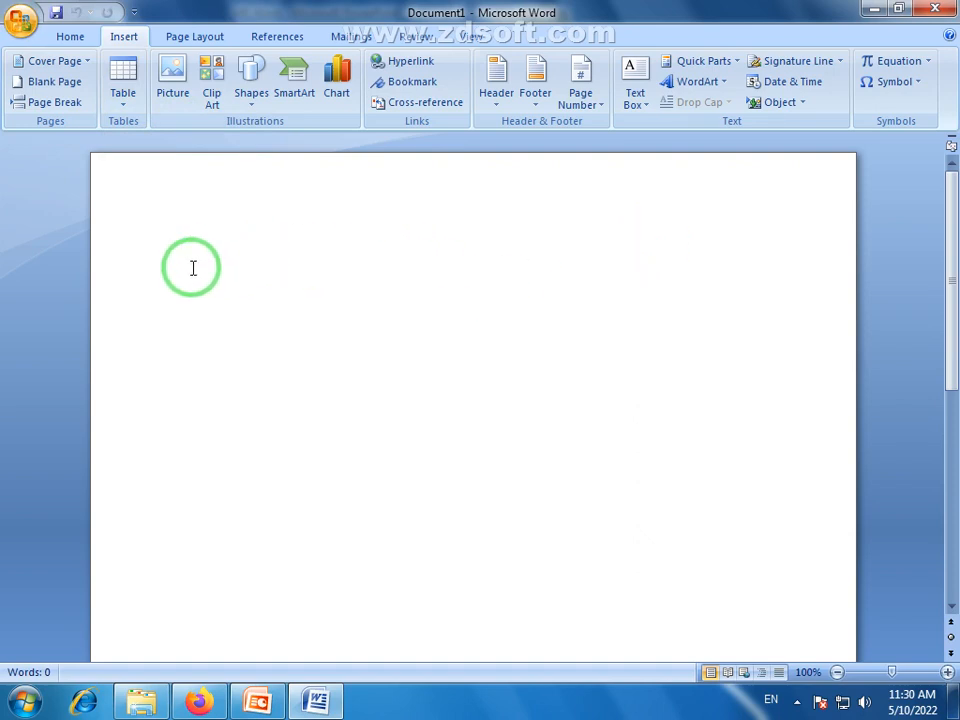
left_click(124, 110)
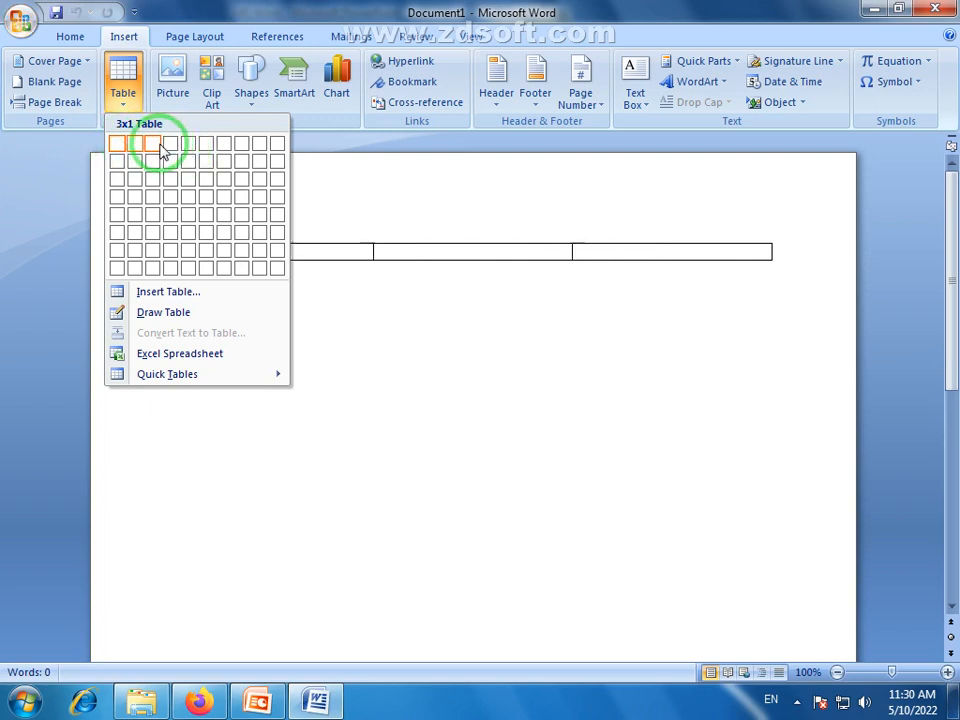
left_click(185, 198)
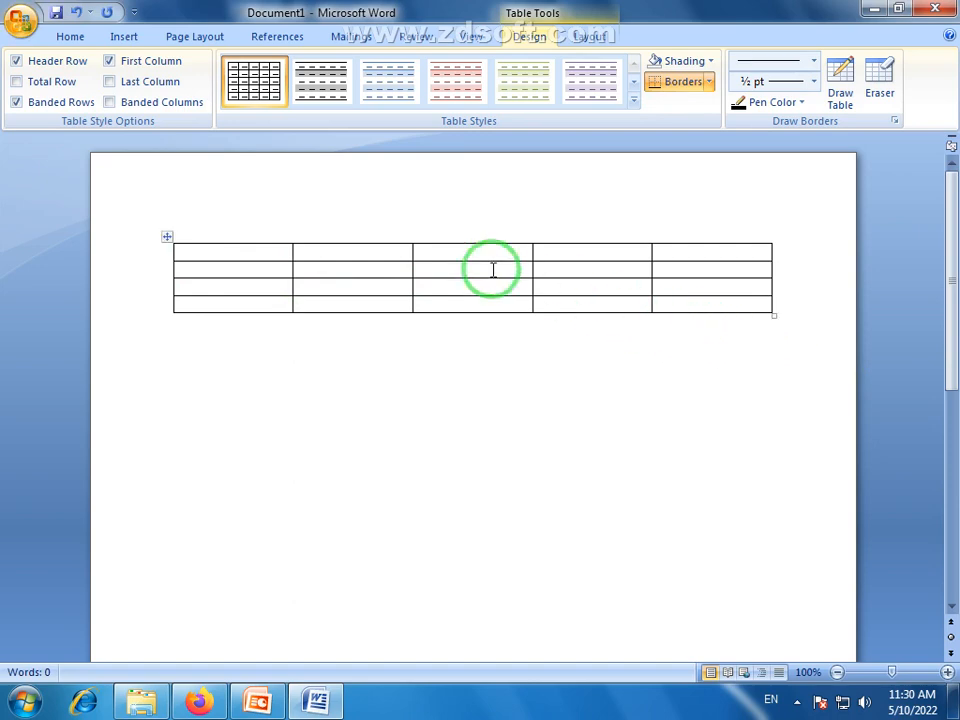
Examine the new table's cells and first column, and view its Layout and Design tools
left_click_drag(279, 251, 274, 321)
left_click(336, 262)
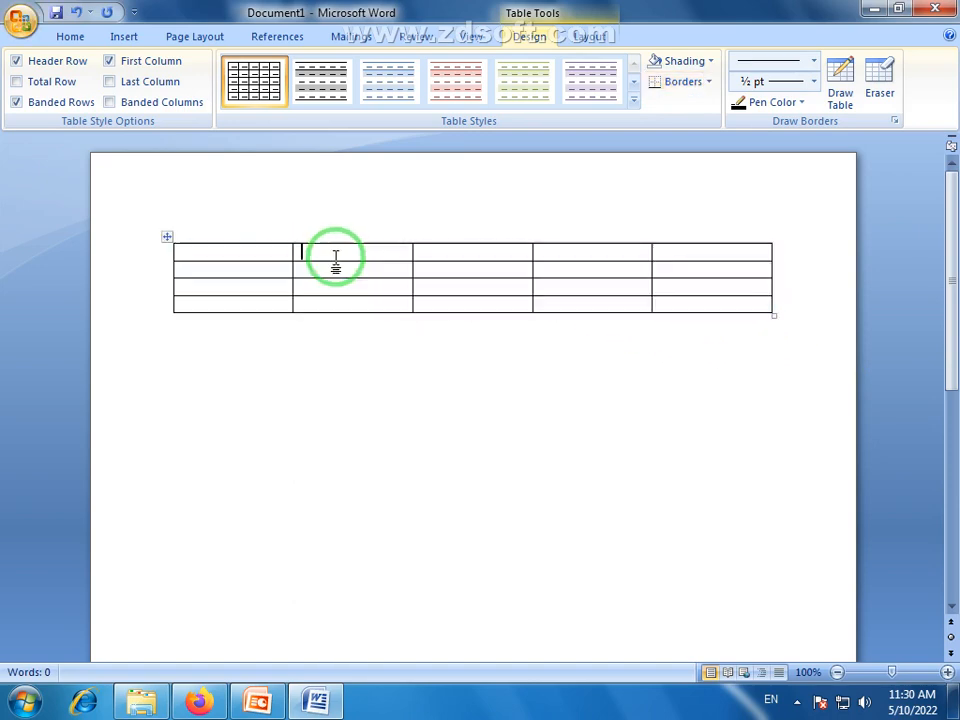
left_click_drag(336, 262, 352, 278)
left_click(490, 290)
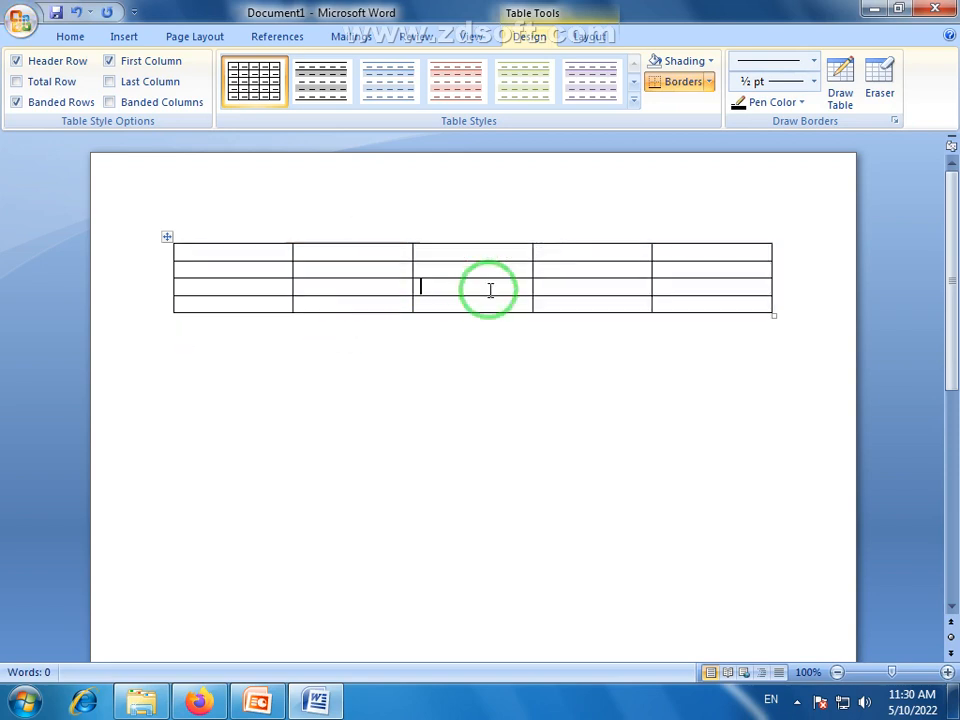
left_click(579, 281)
left_click(696, 281)
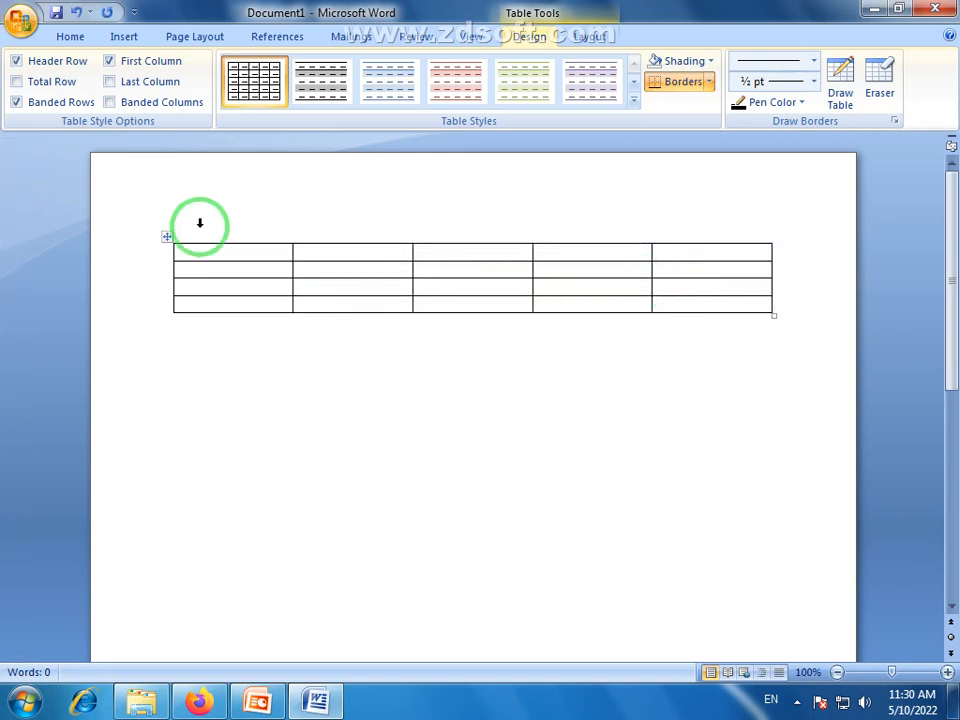
left_click_drag(225, 253, 222, 306)
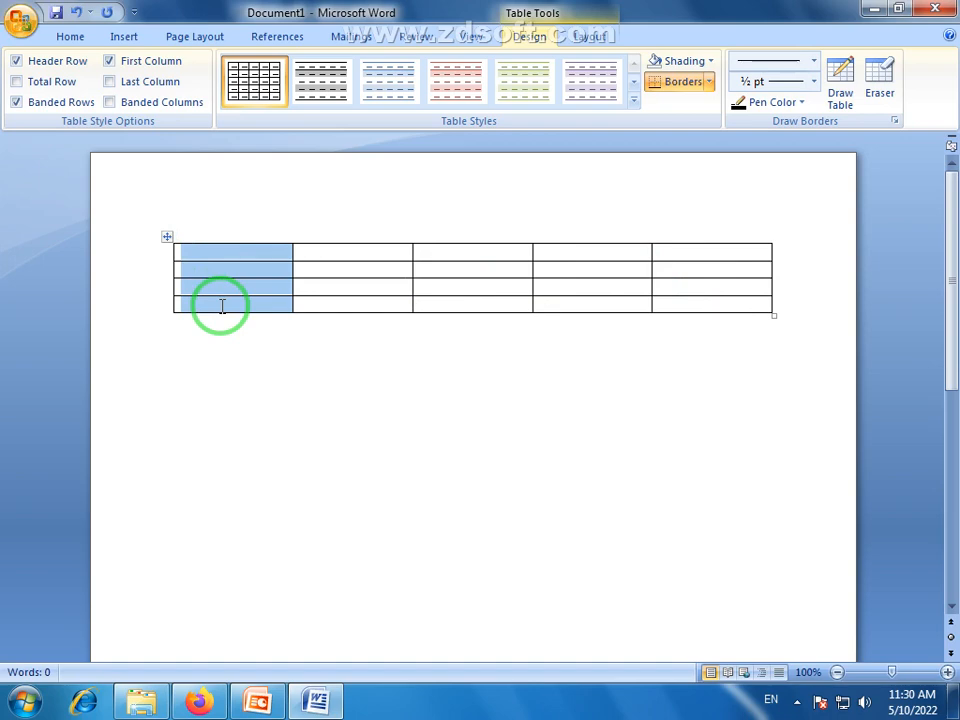
left_click(259, 354)
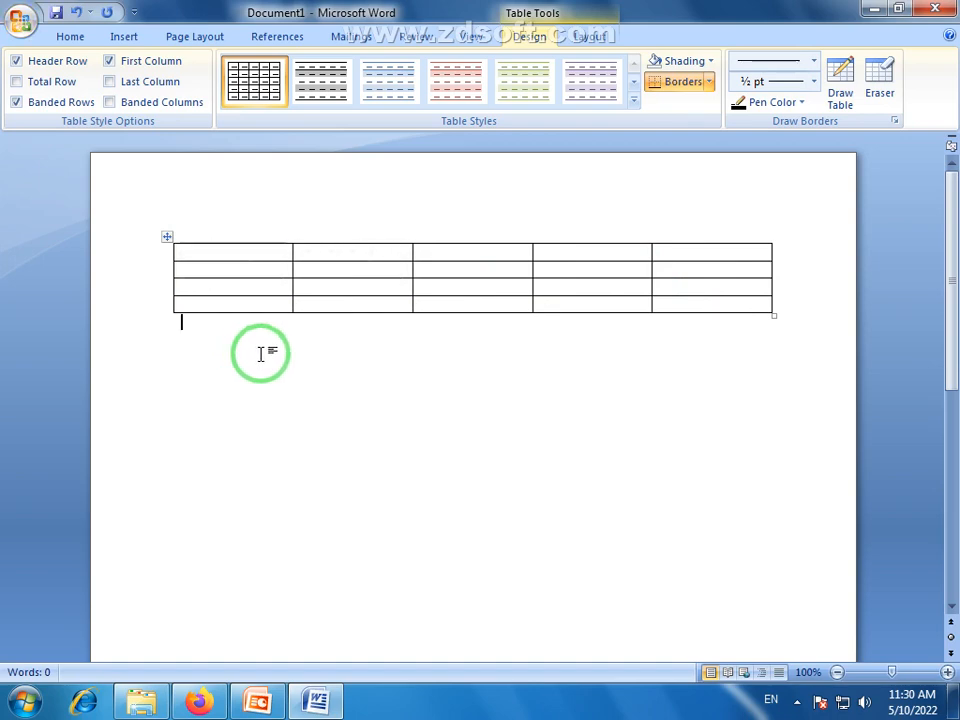
left_click(726, 285)
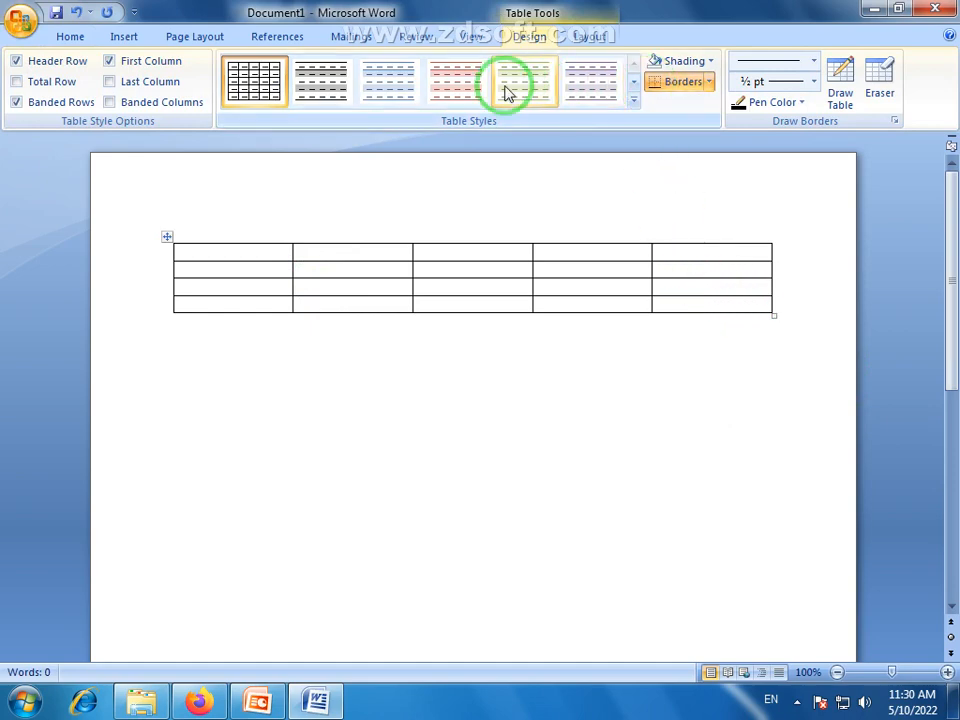
left_click(586, 36)
left_click(532, 38)
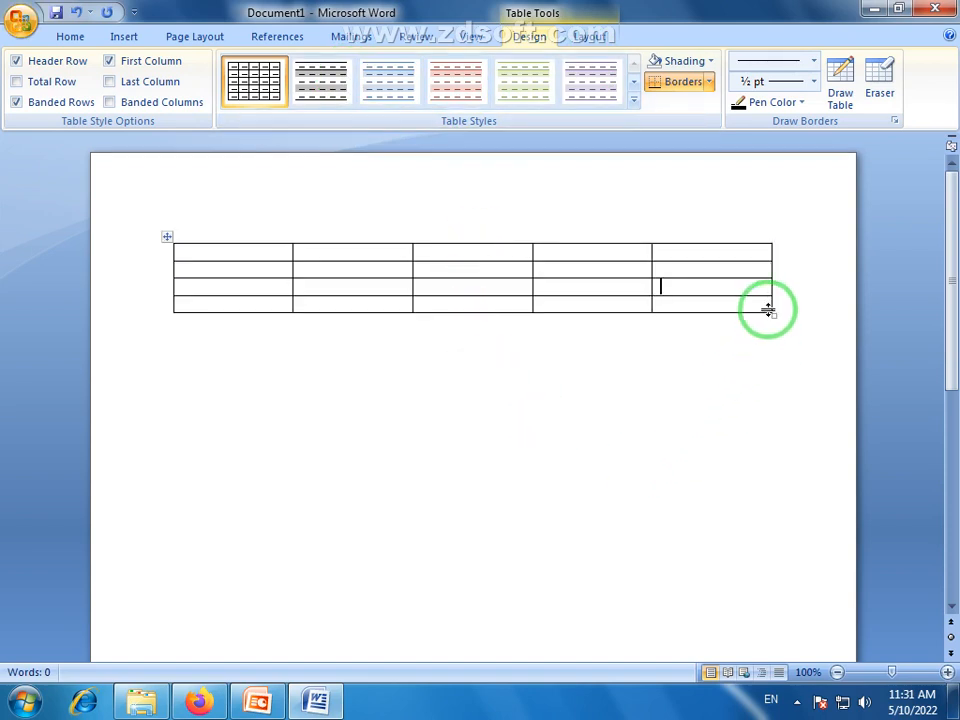
left_click(281, 317)
left_click(239, 249)
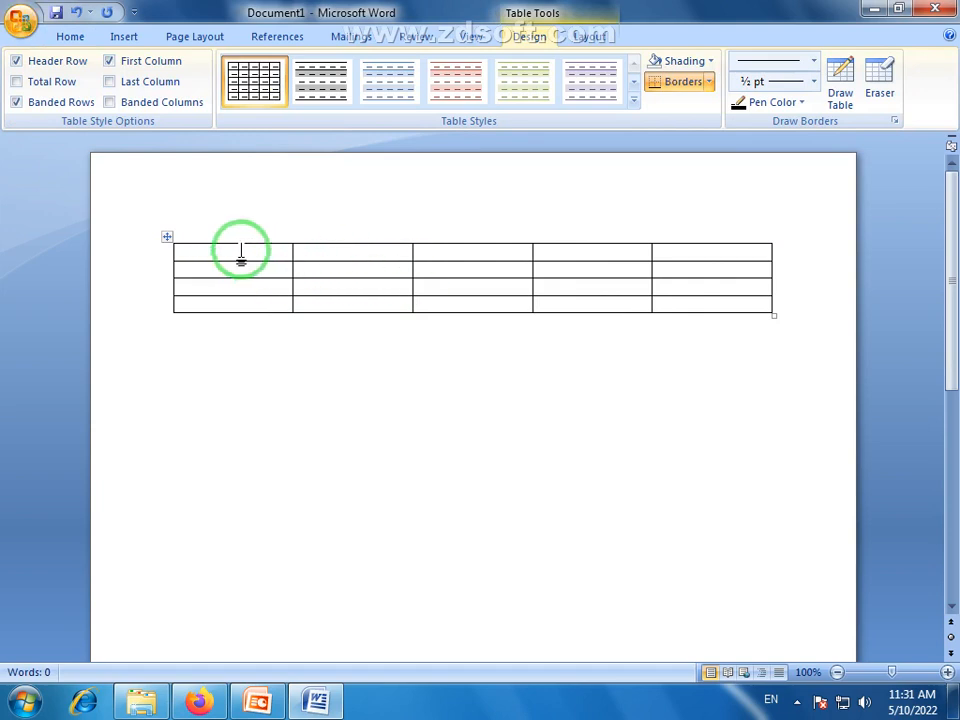
left_click(242, 268)
left_click(331, 273)
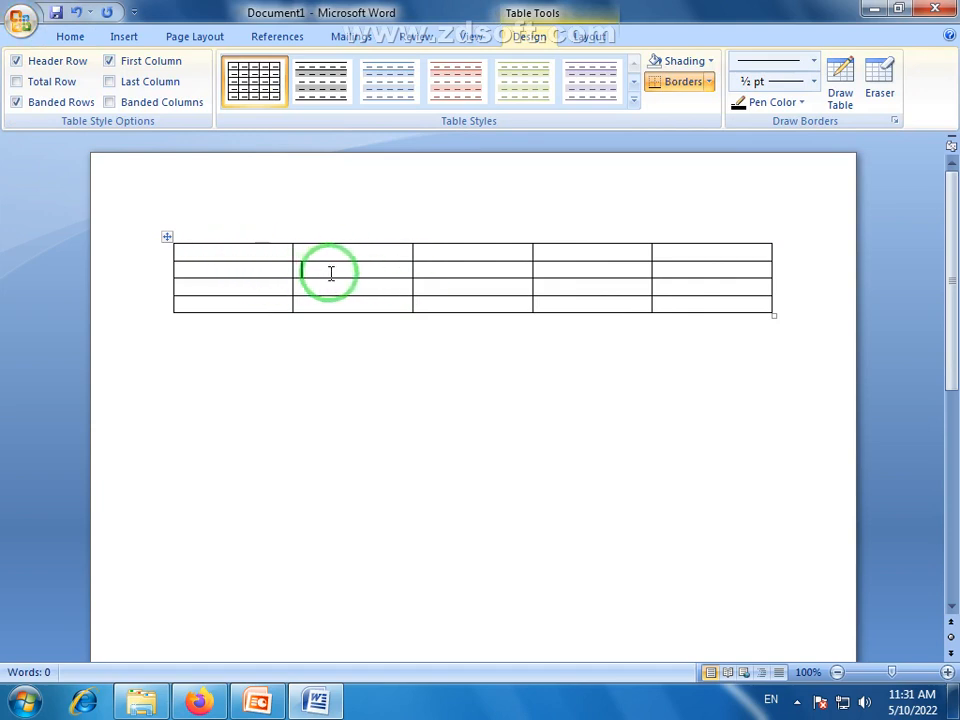
left_click(464, 288)
left_click(464, 288)
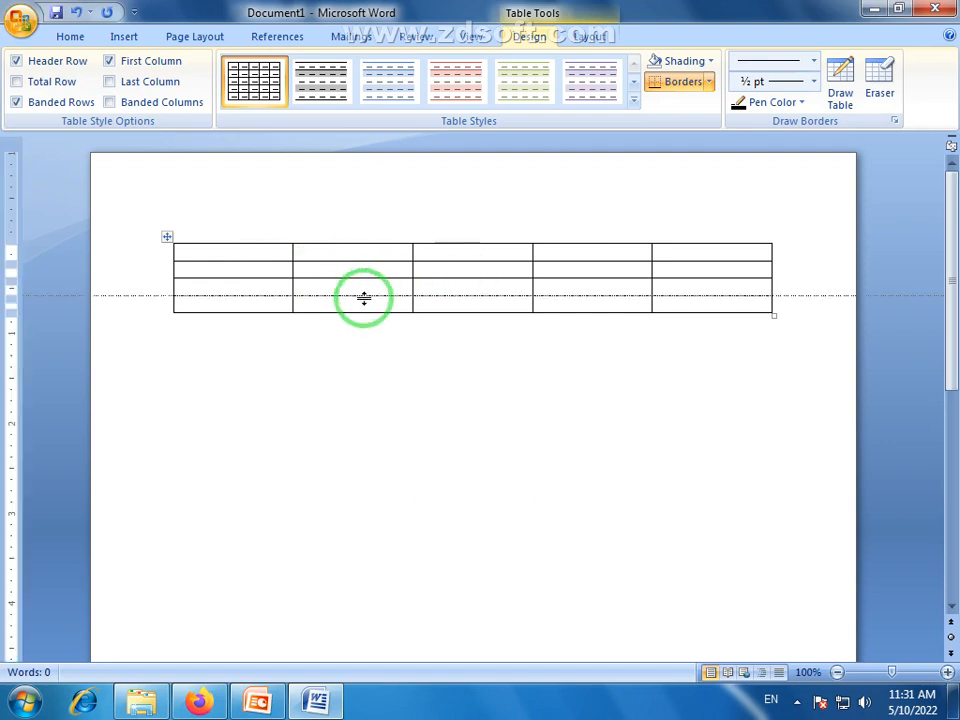
Number the four rows 1, 2, 3 and 4 in the table's first column
left_click(362, 302)
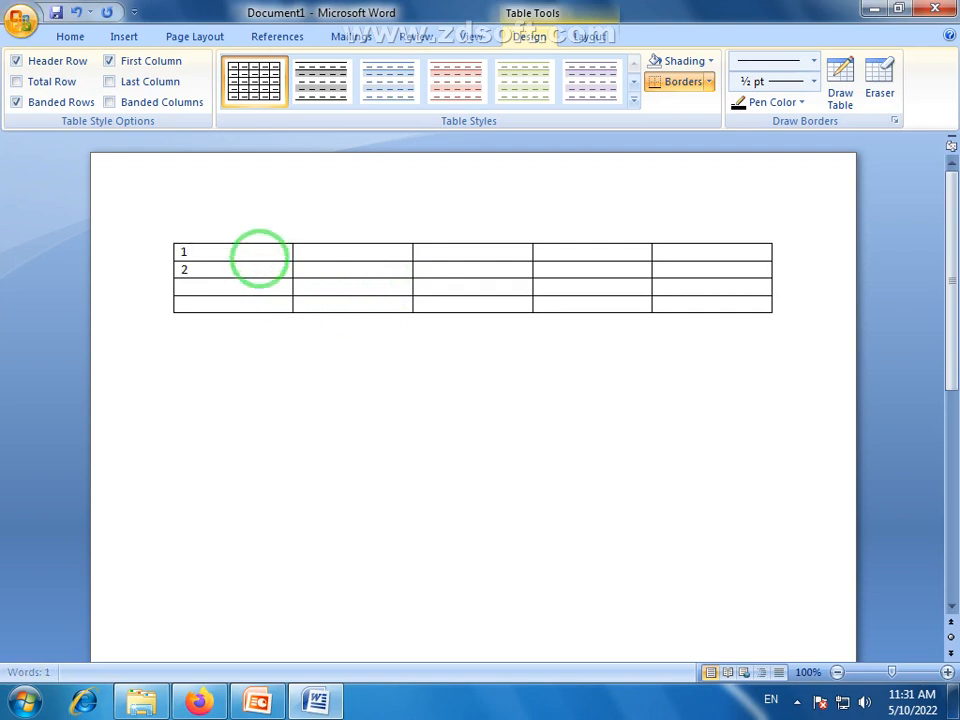
key("Down")
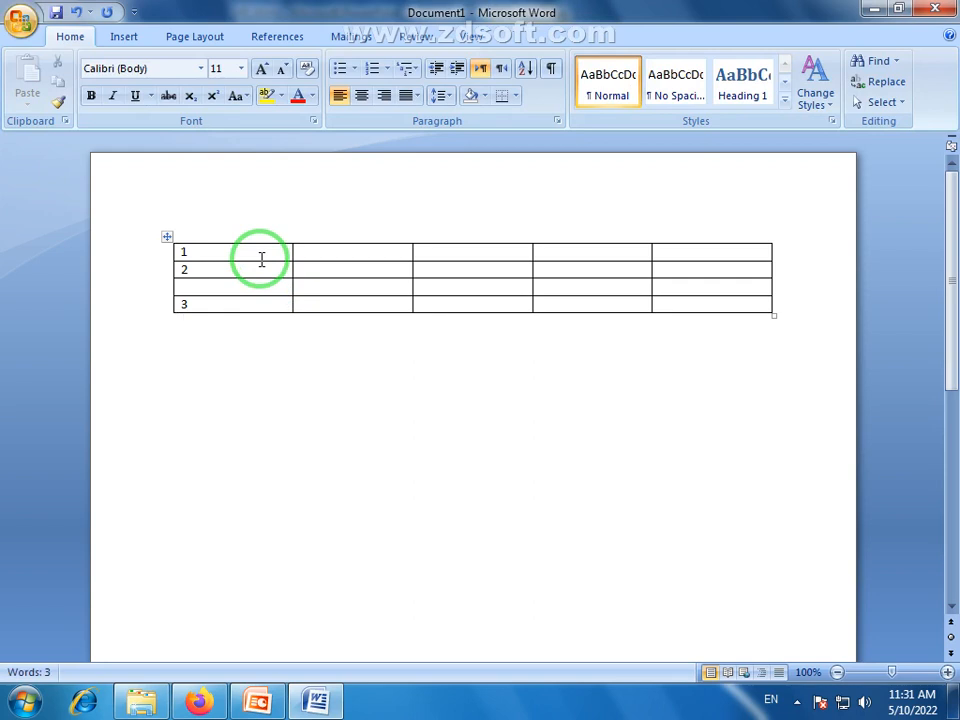
key("Up")
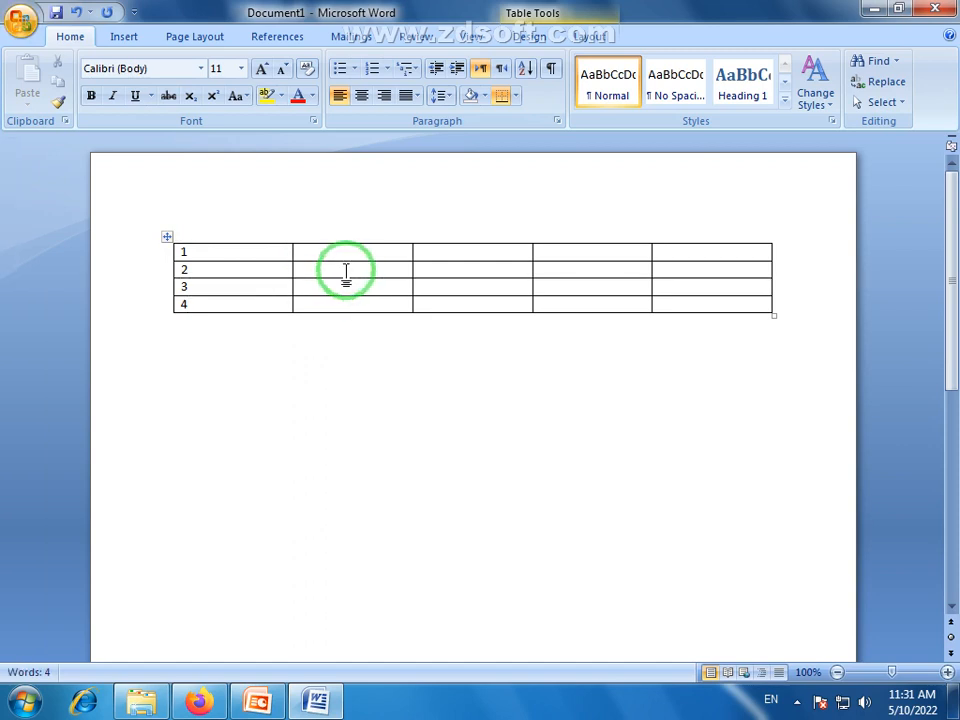
Enter sample text: "gh" and "gvgg" in row 2's second and third cells, "fgh" in row 3's second, "gh" in row 4's third
left_click(469, 285)
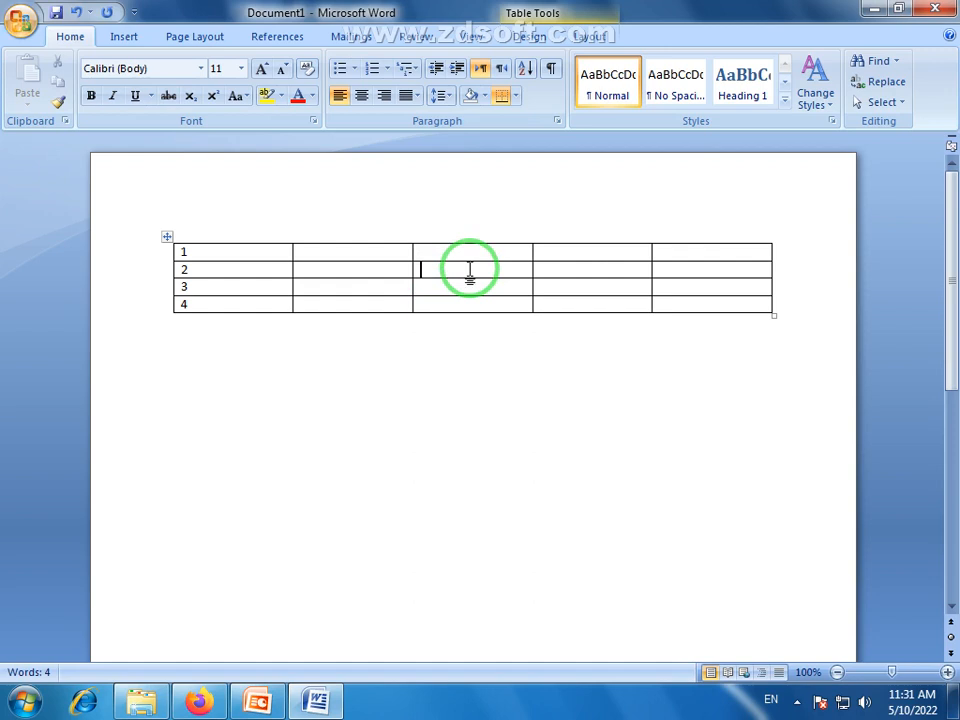
type("gvgg")
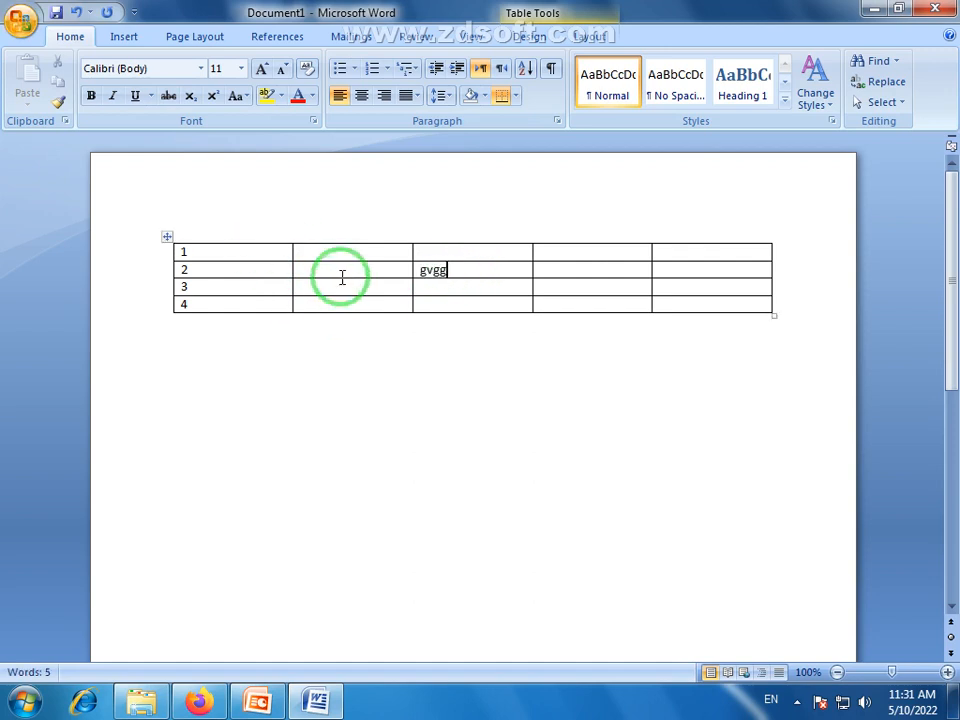
left_click(343, 274)
type("gh")
left_click(345, 288)
type("fgh")
left_click(364, 302)
left_click(504, 302)
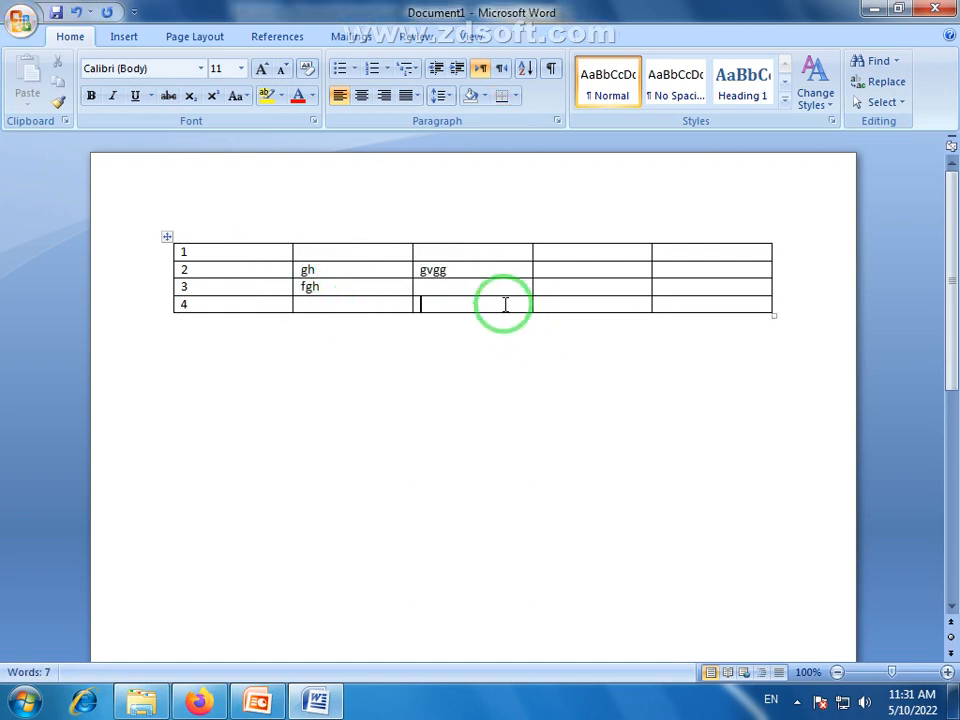
type("gh")
left_click(461, 386)
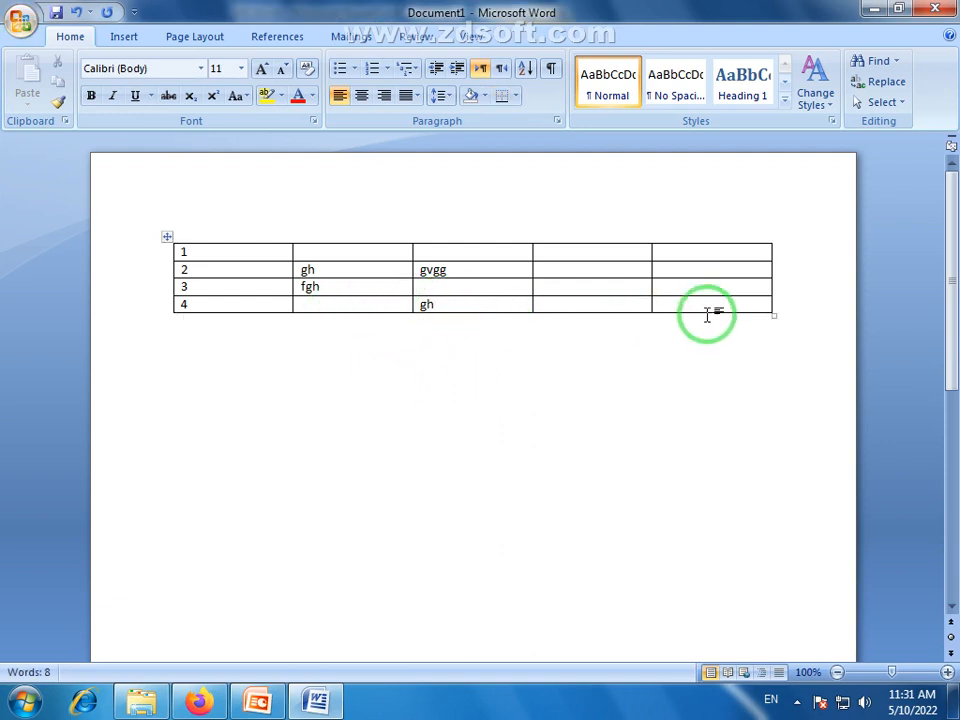
Enlarge the font of the whole table's text to size 28
left_click(182, 251)
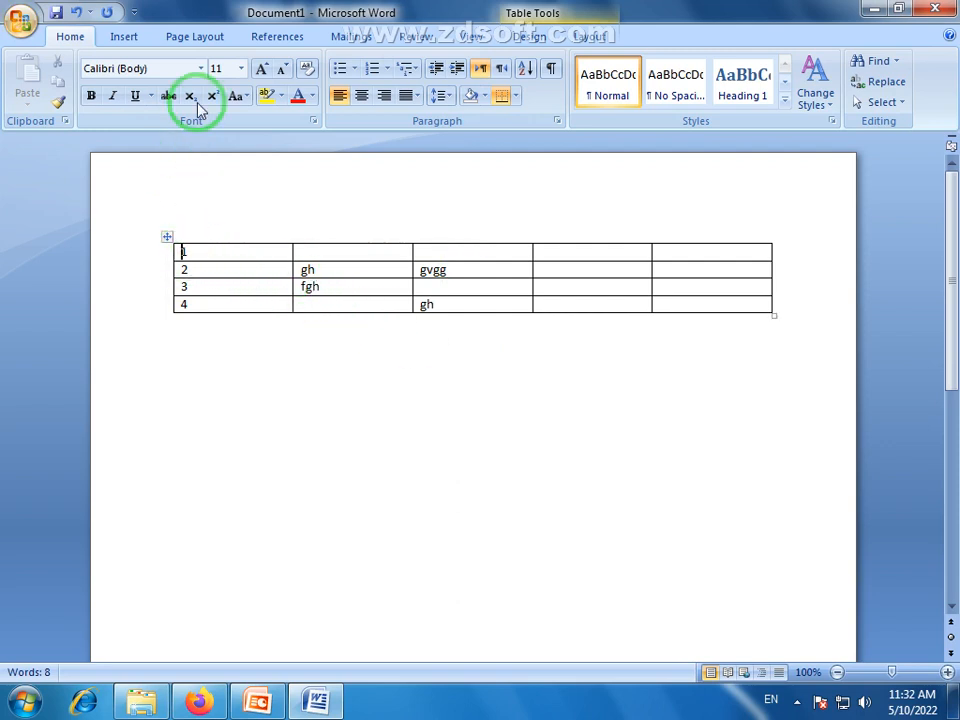
left_click(225, 256)
left_click_drag(232, 264, 731, 312)
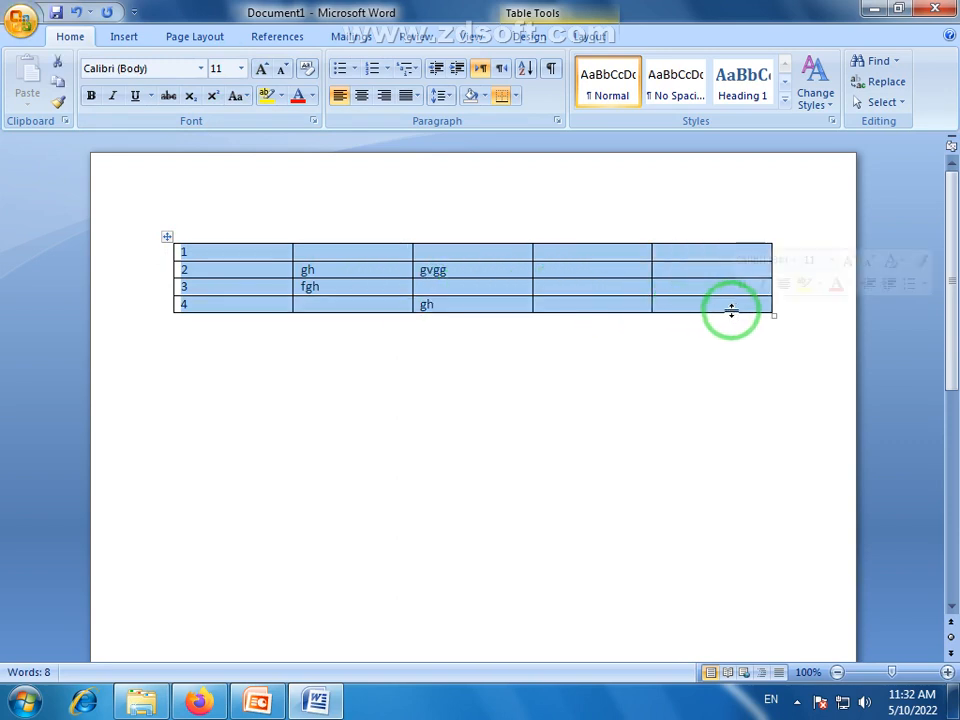
left_click(264, 72)
left_click(264, 72)
left_click(264, 72)
left_click(264, 72)
left_click(264, 72)
left_click(264, 72)
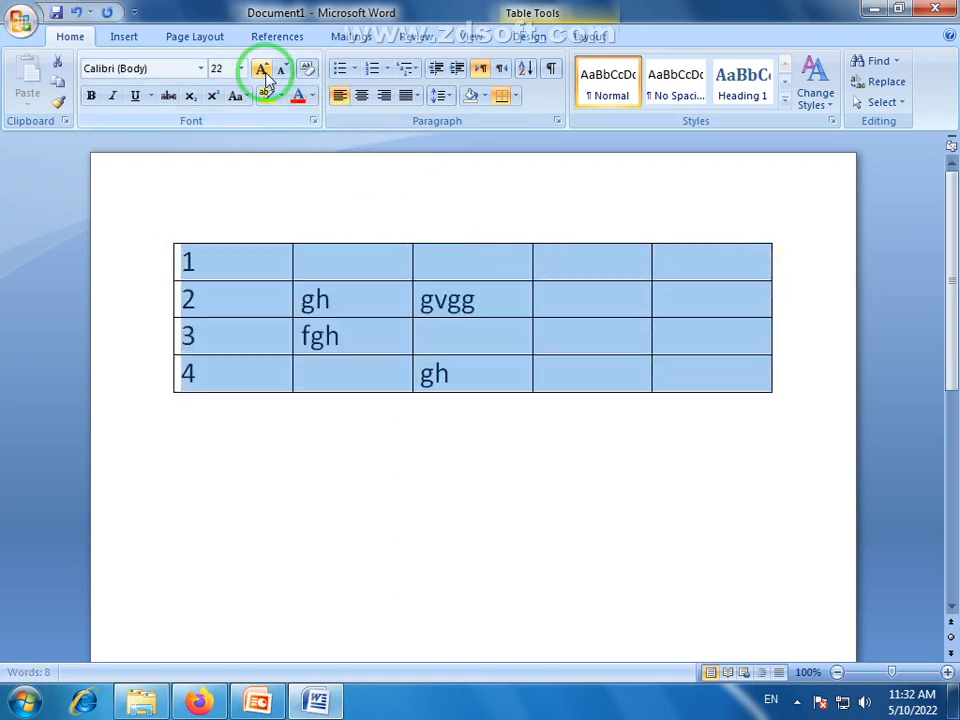
left_click(264, 72)
left_click(264, 72)
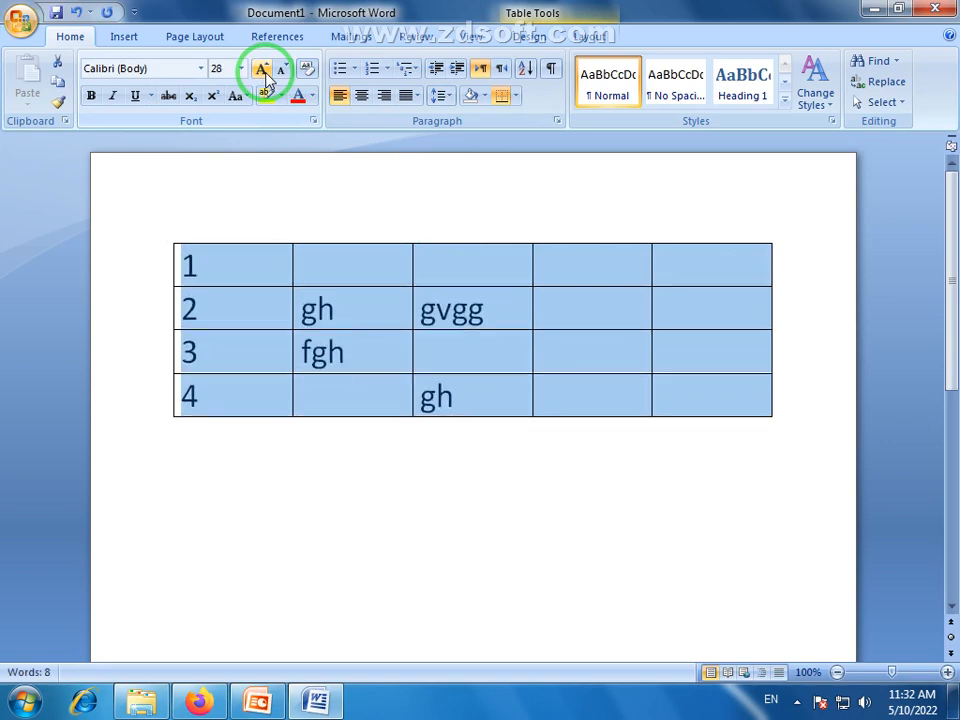
left_click(444, 476)
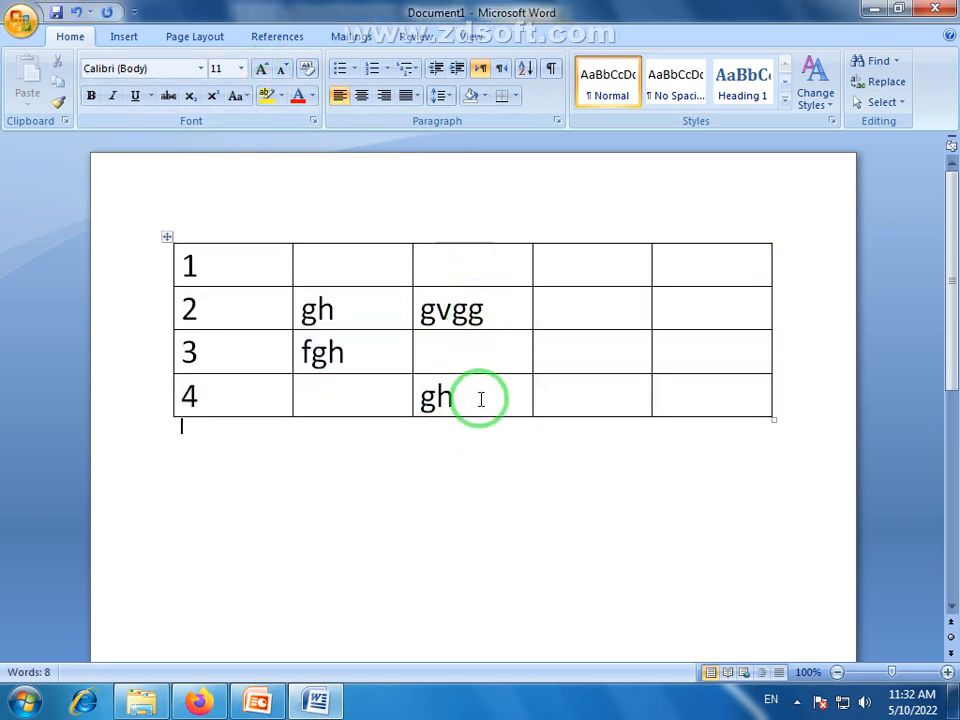
left_click(469, 257)
left_click_drag(186, 260, 606, 429)
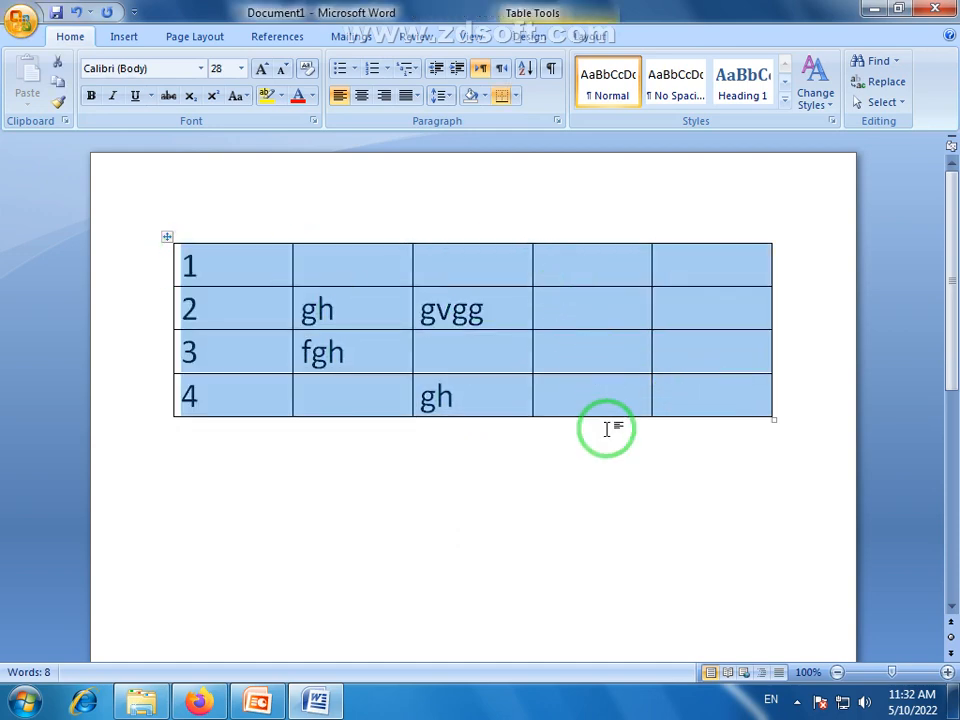
left_click(606, 429)
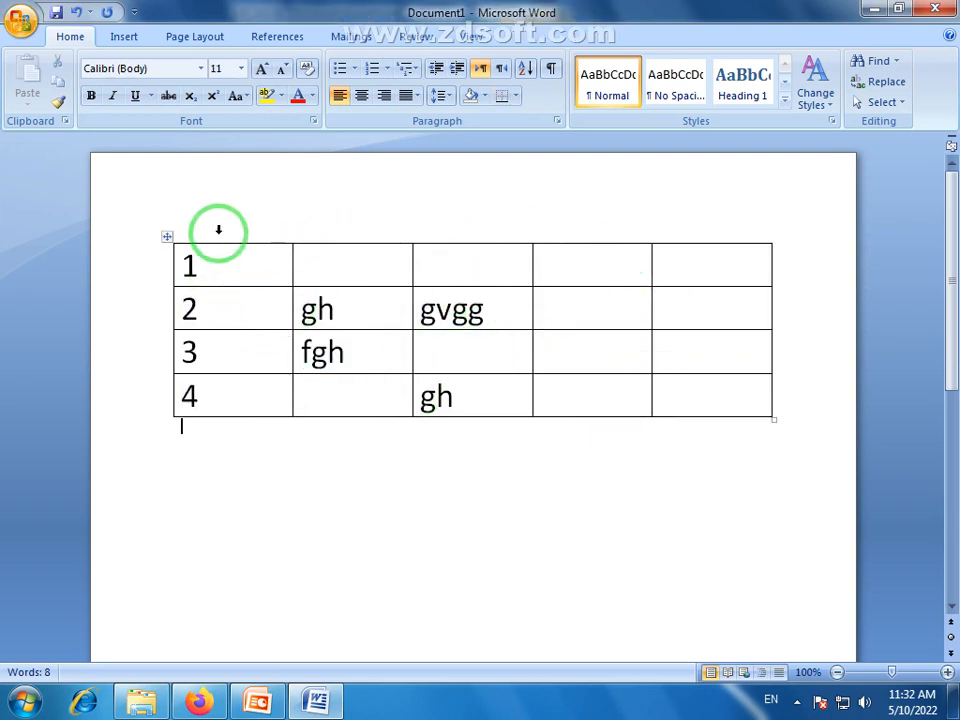
Centre the row numbers in the table's first column
left_click(213, 263)
left_click_drag(213, 263, 214, 392)
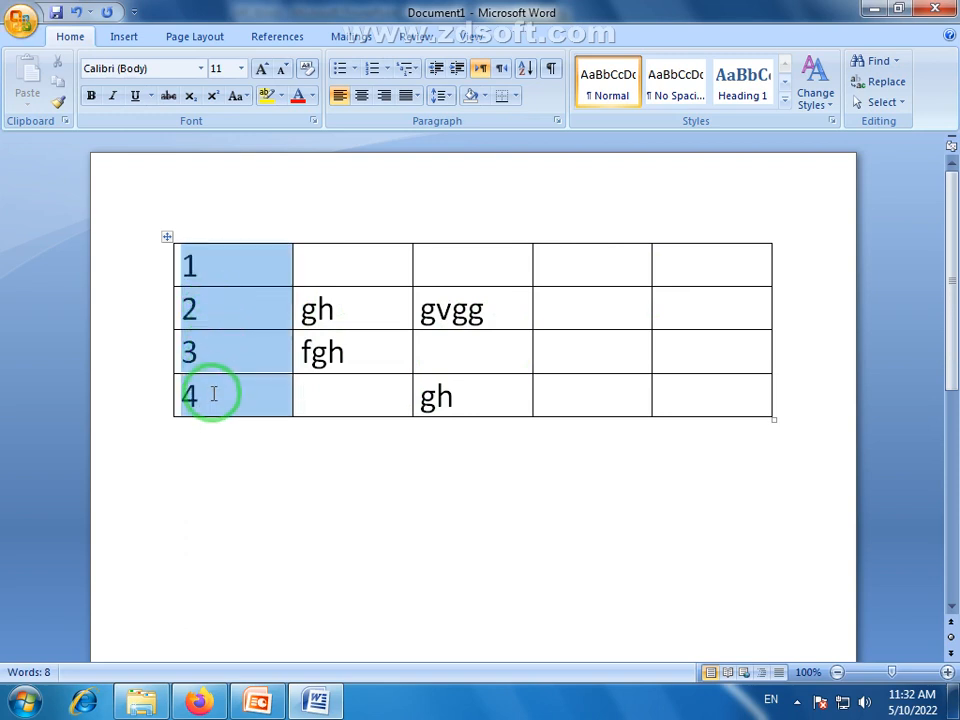
left_click(361, 100)
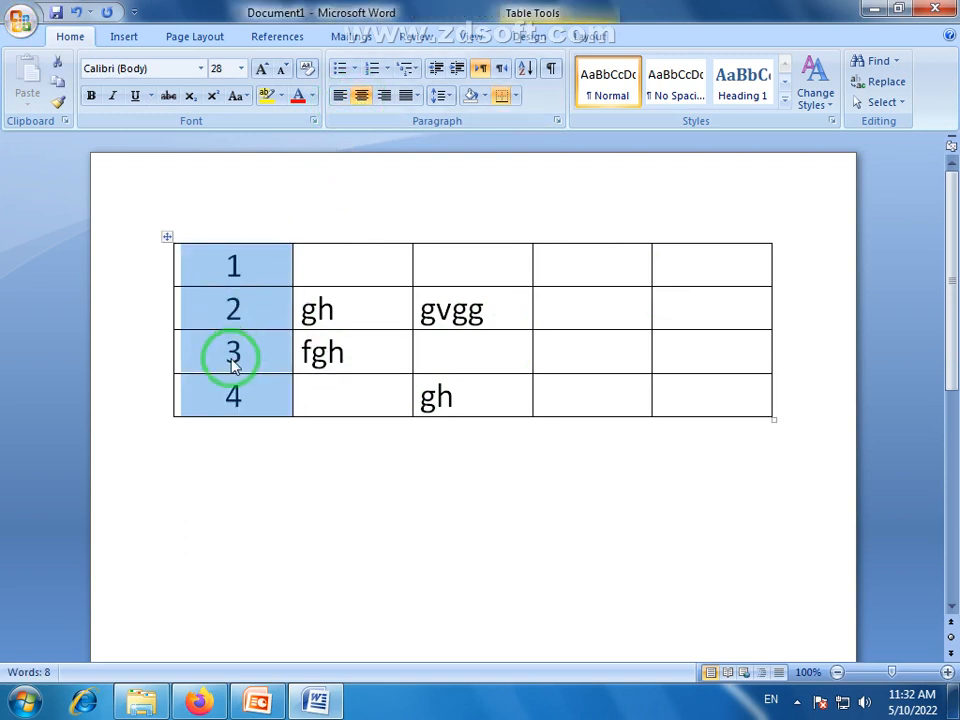
left_click(266, 476)
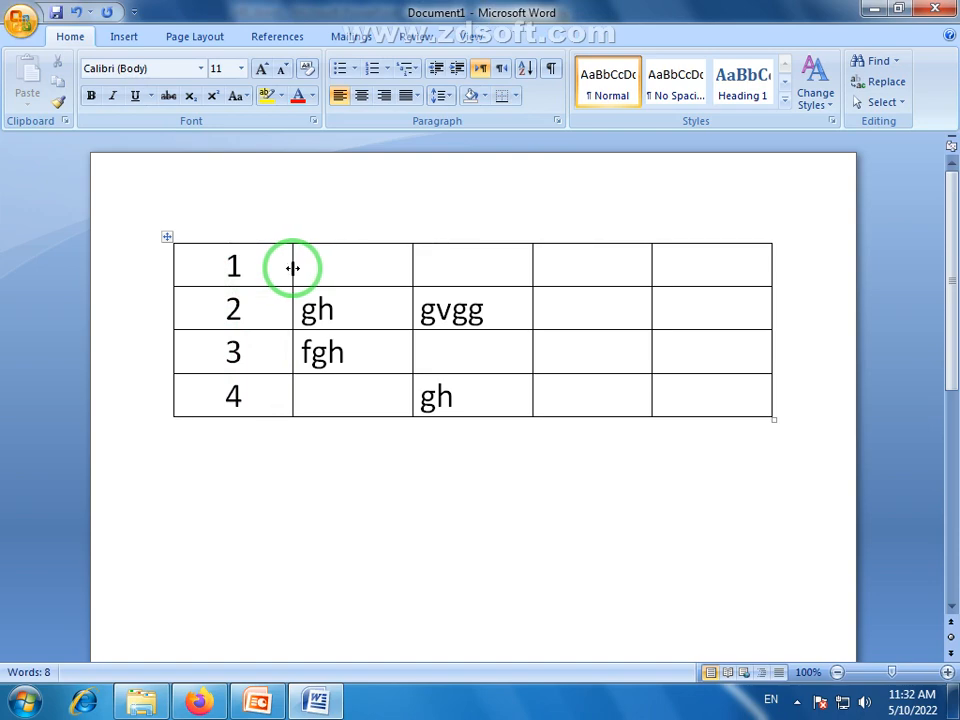
Narrow the table's first, third, fourth and fifth columns so the second column spans about half the table's width
left_click_drag(293, 267, 242, 268)
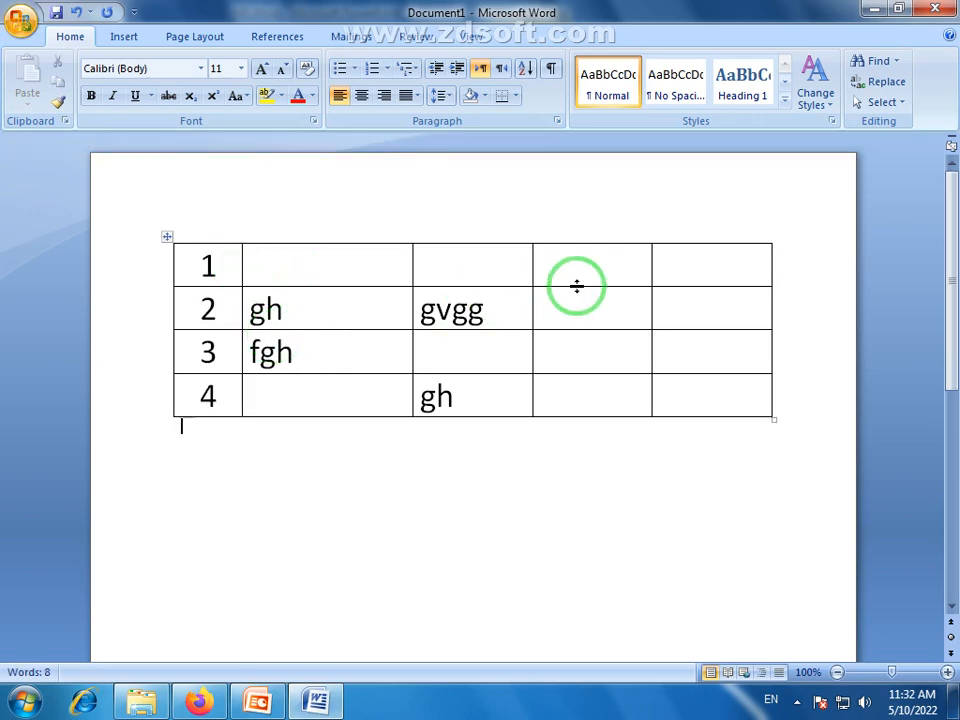
left_click_drag(651, 271, 705, 268)
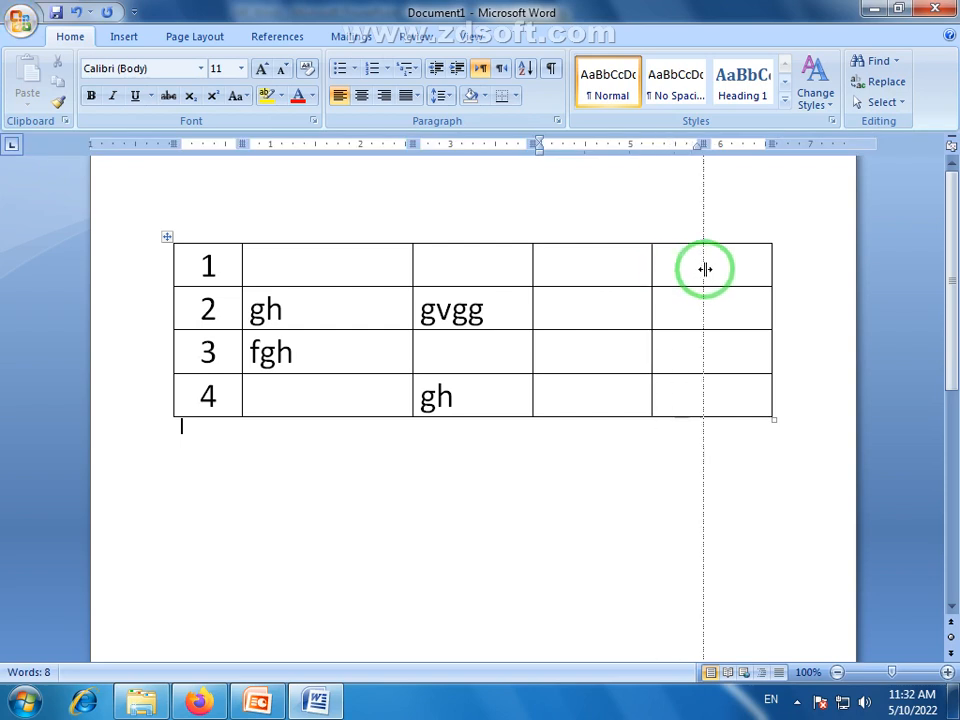
left_click_drag(529, 272, 630, 269)
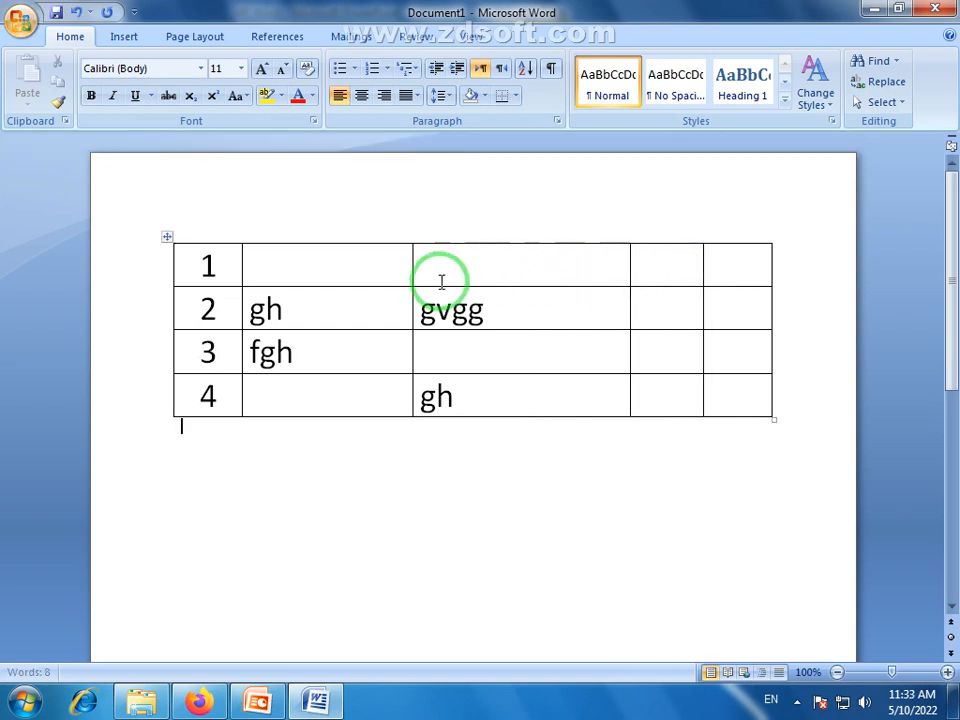
left_click_drag(410, 272, 551, 270)
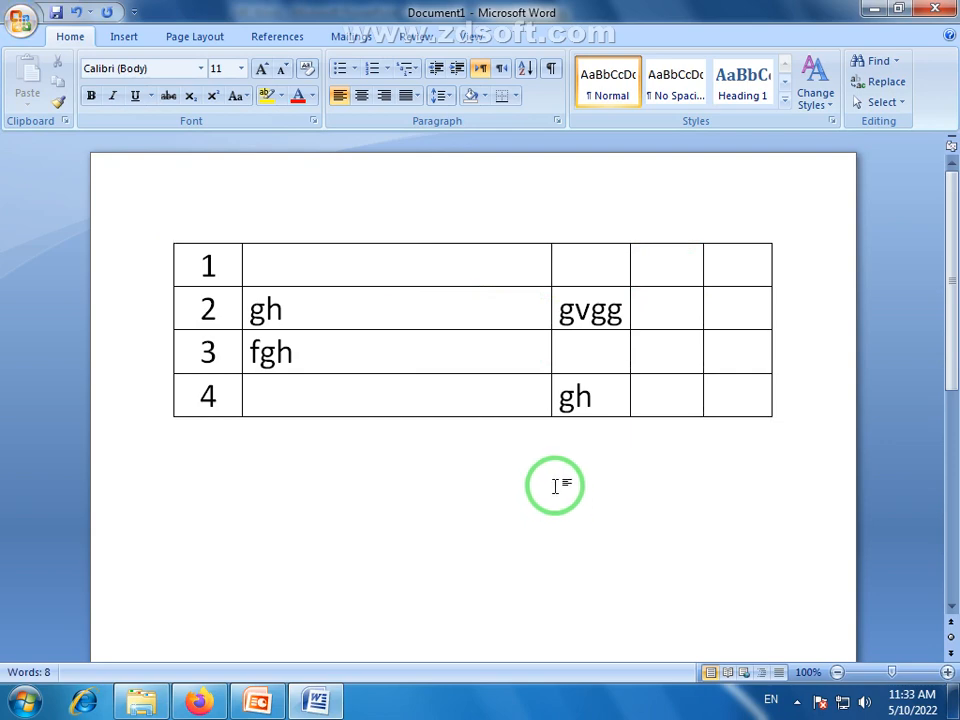
left_click(450, 398)
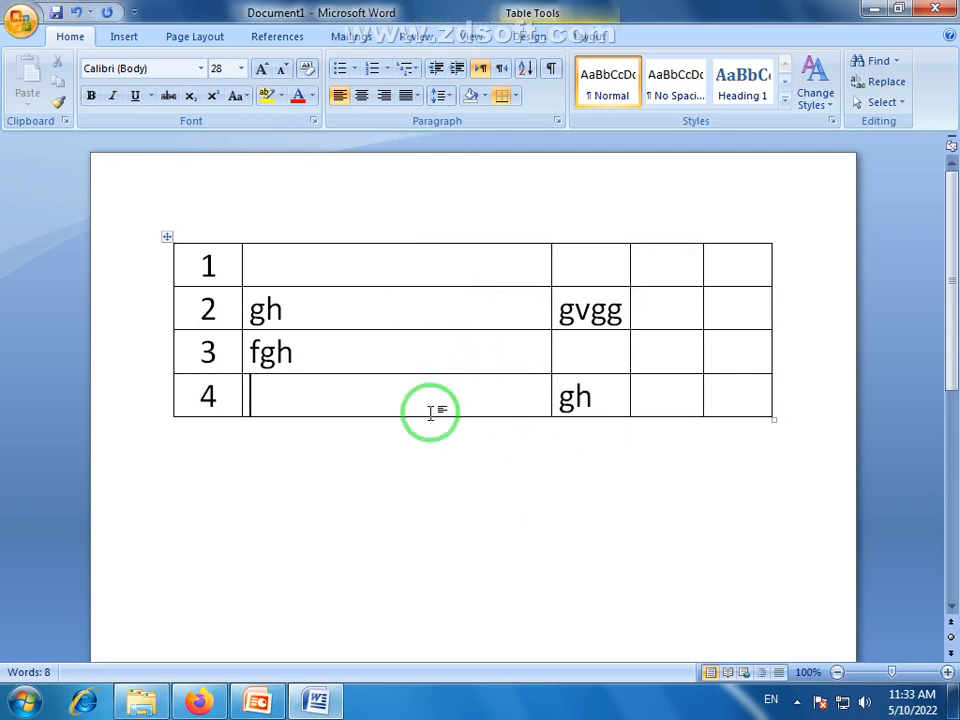
left_click(467, 343)
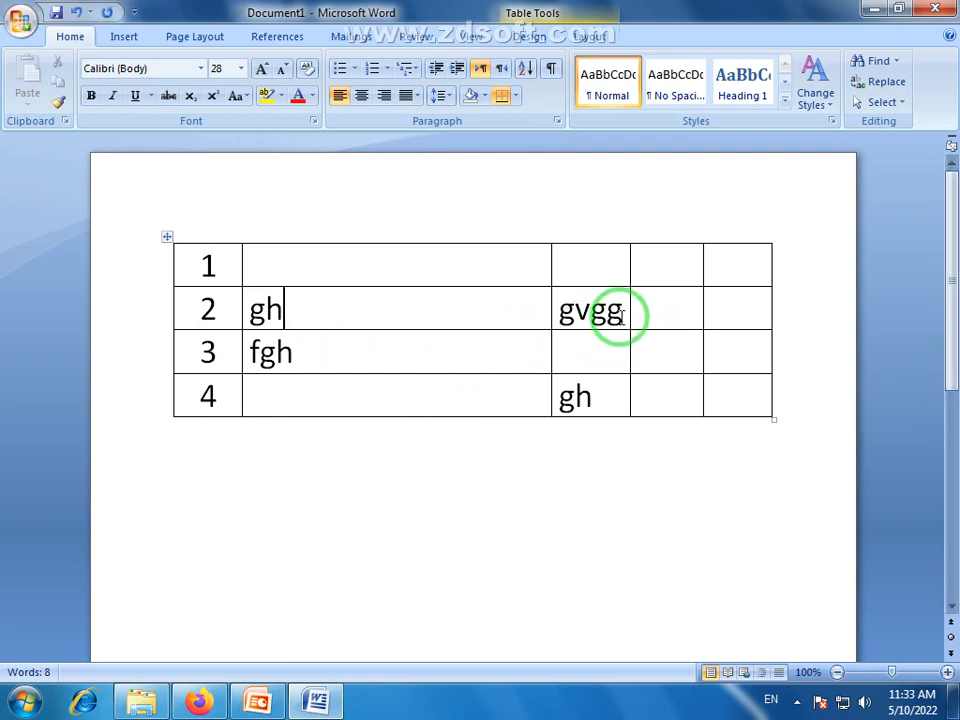
left_click_drag(744, 311, 201, 321)
left_click(189, 259)
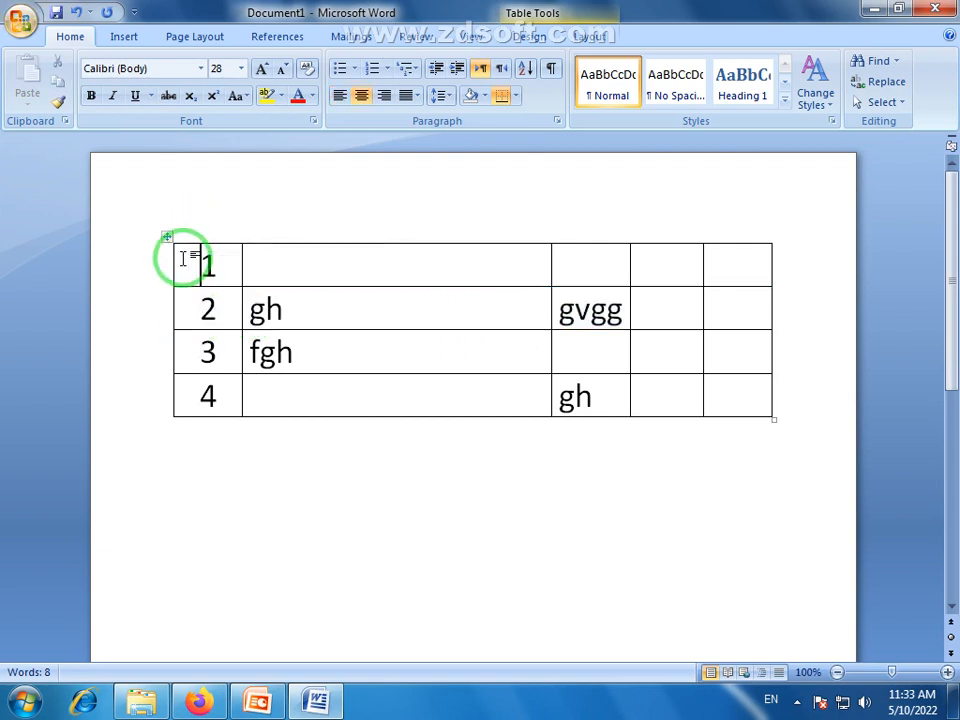
left_click_drag(189, 261, 197, 400)
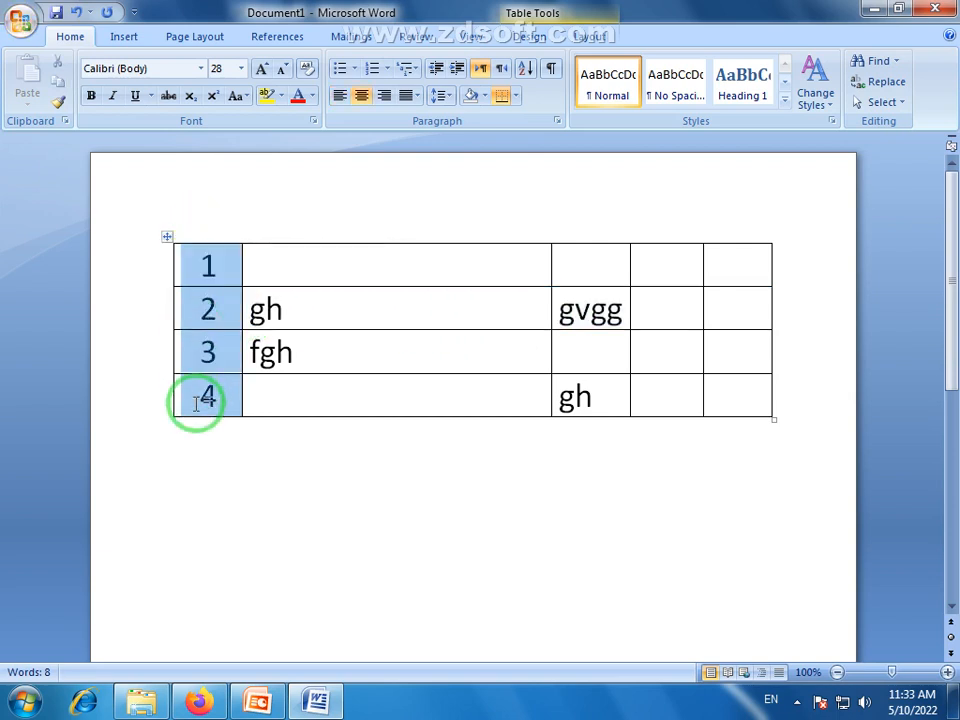
left_click(217, 424)
Clear the contents of all cells in the row numbered 2
left_click_drag(729, 302, 229, 313)
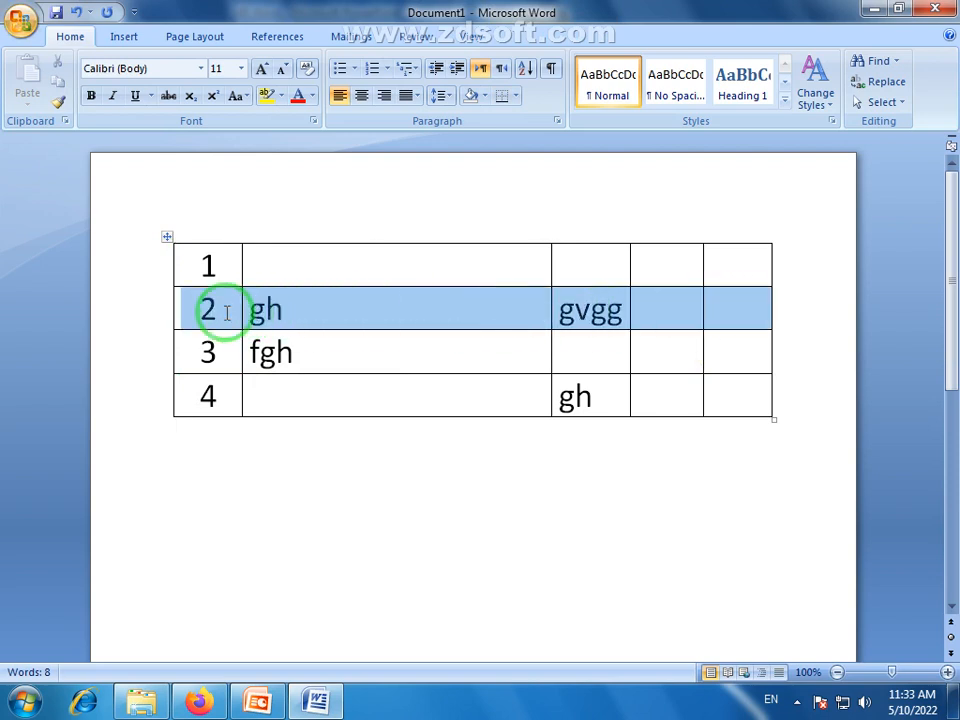
left_click(225, 317)
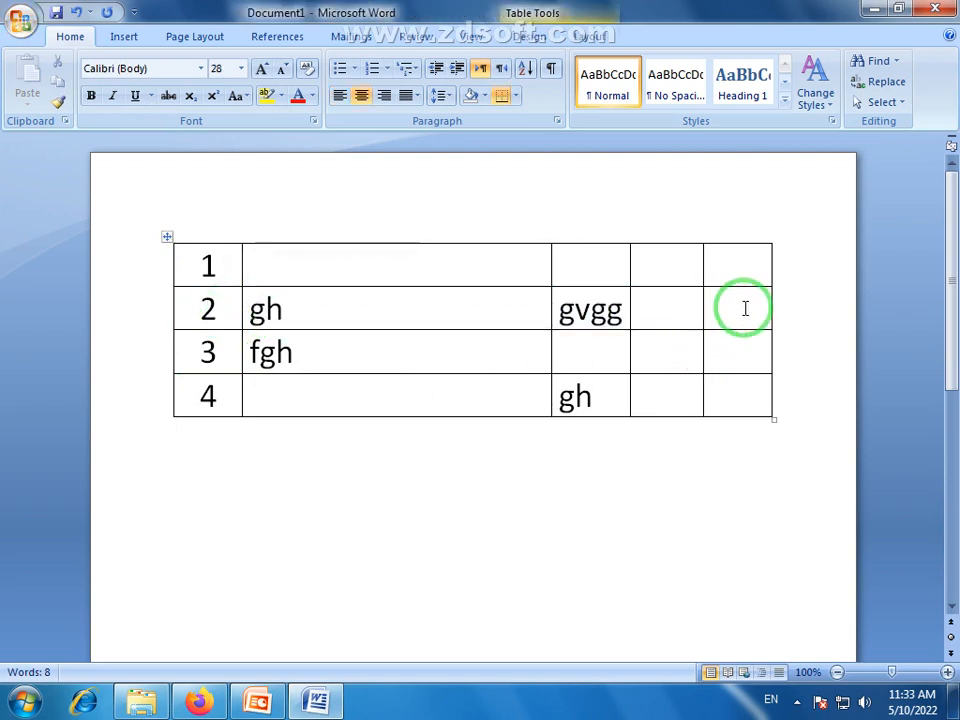
left_click_drag(744, 306, 208, 306)
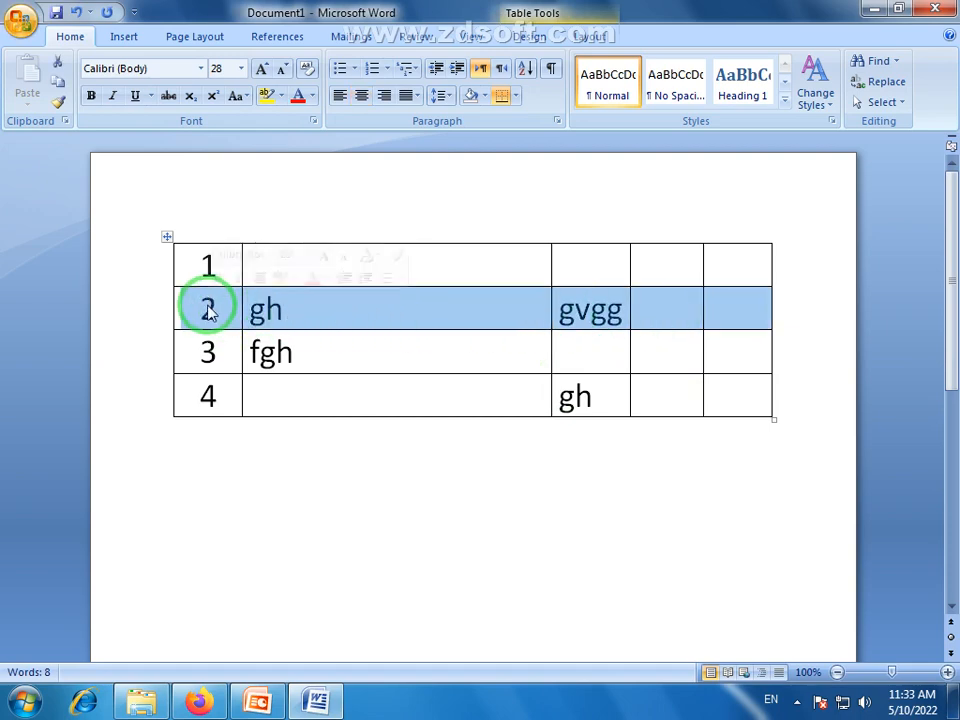
key("Delete")
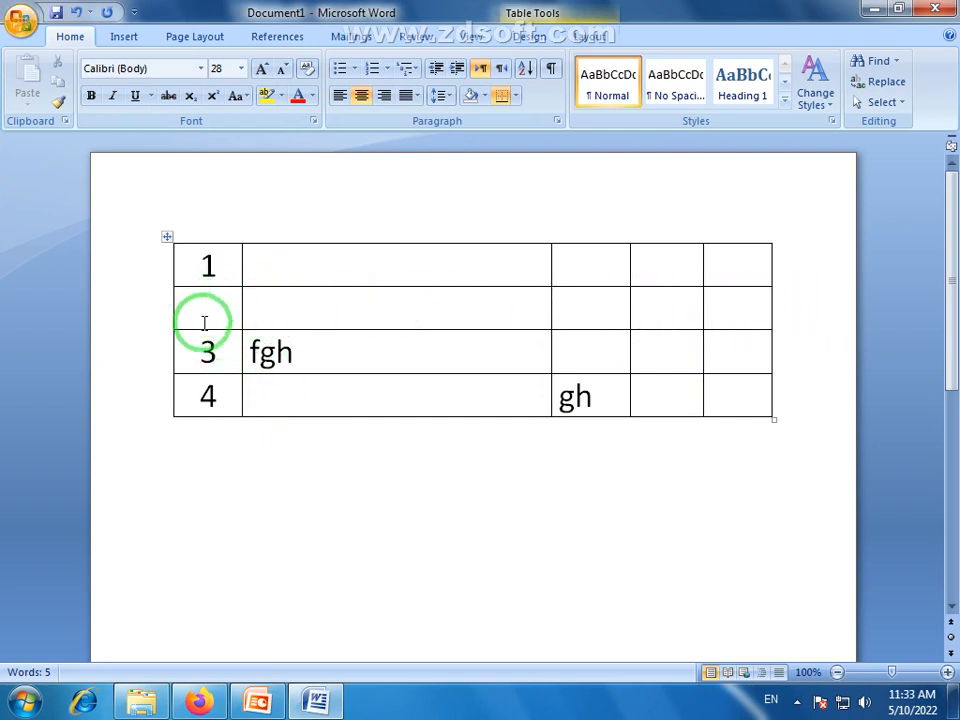
left_click(253, 326)
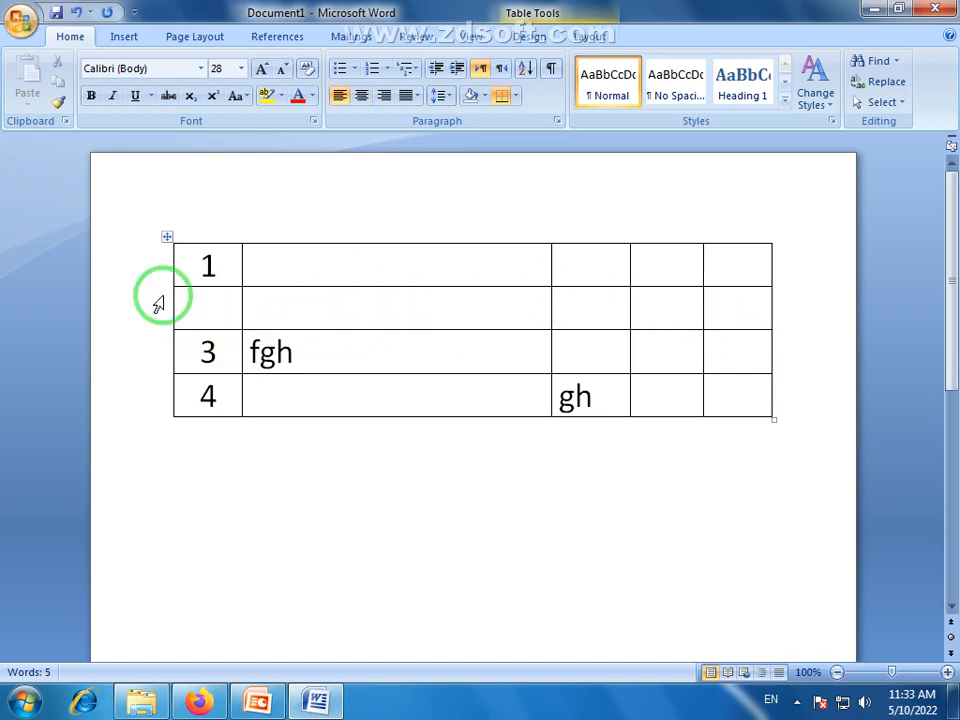
left_click_drag(726, 302, 213, 302)
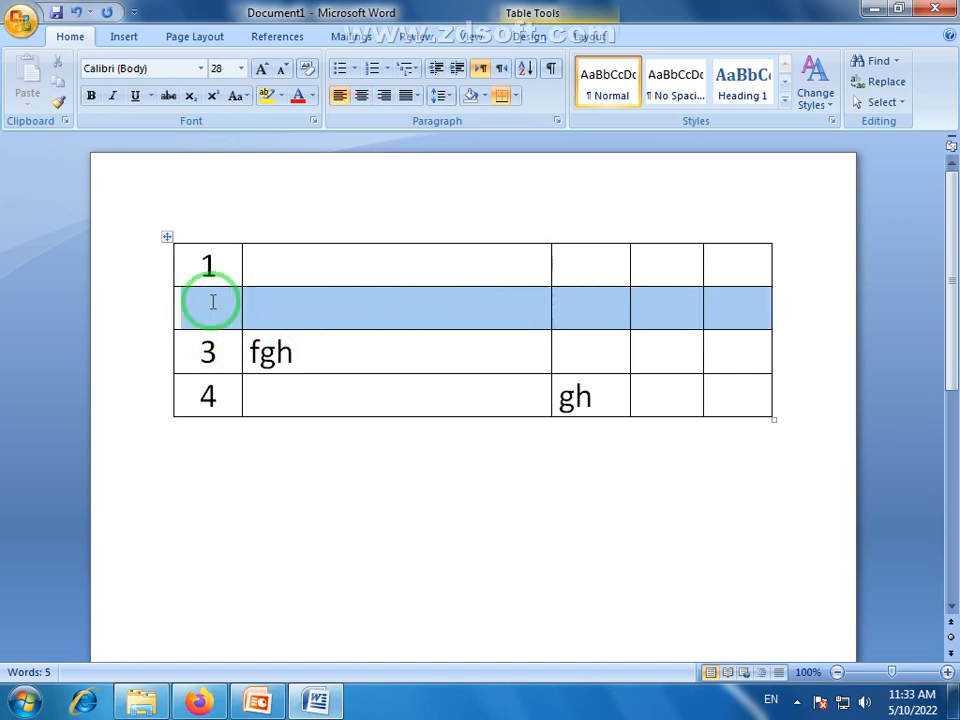
left_click(291, 510)
left_click(221, 304)
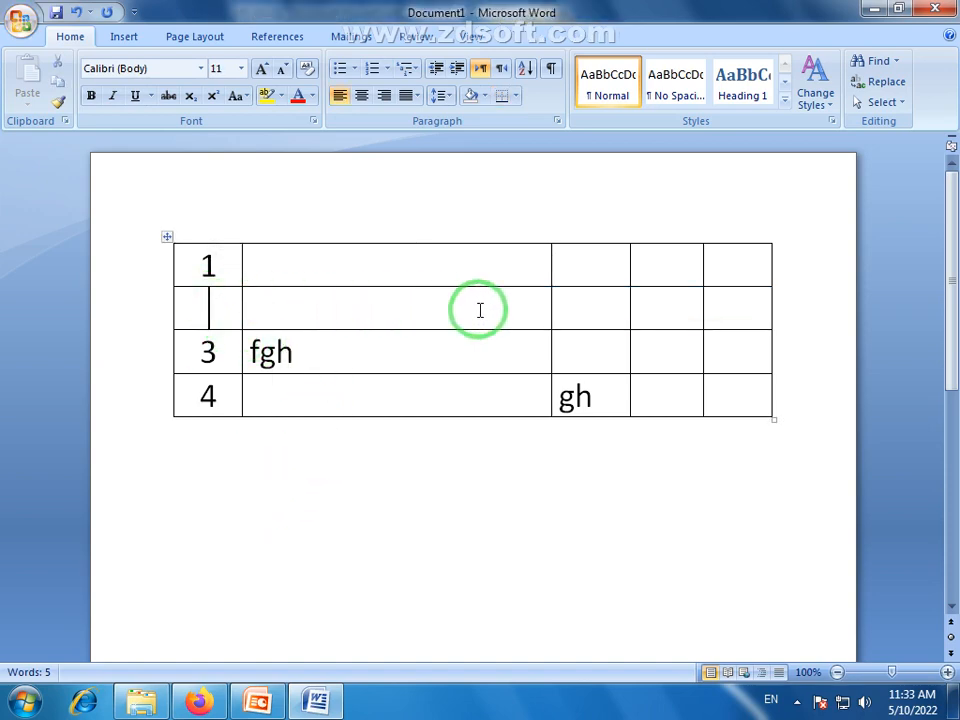
left_click_drag(480, 310, 765, 309)
left_click(476, 489)
left_click(455, 308)
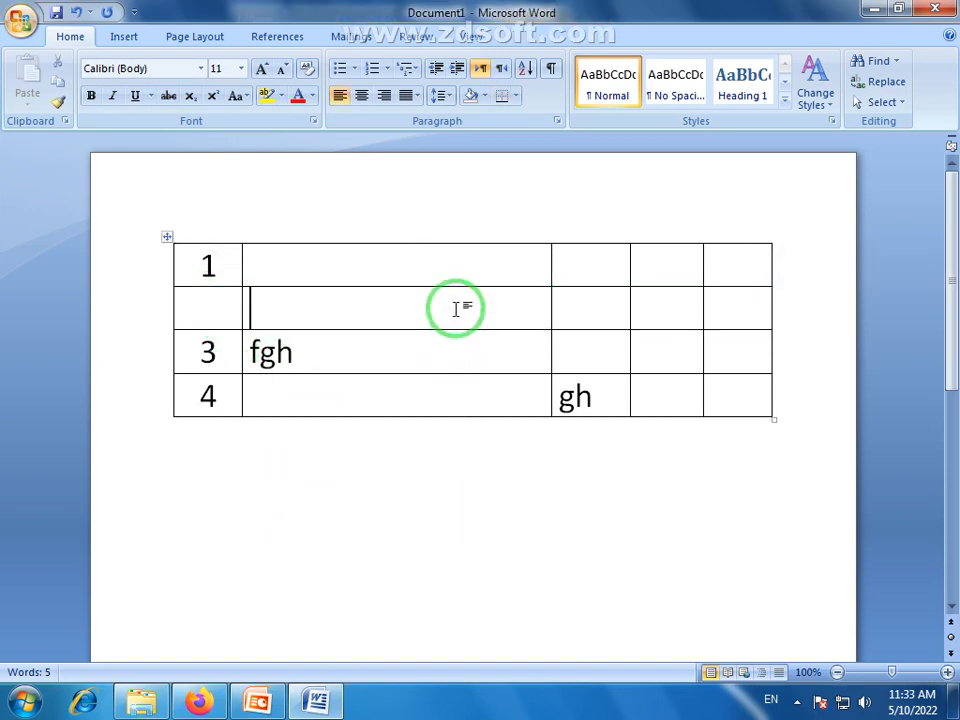
left_click(205, 309)
left_click(410, 309)
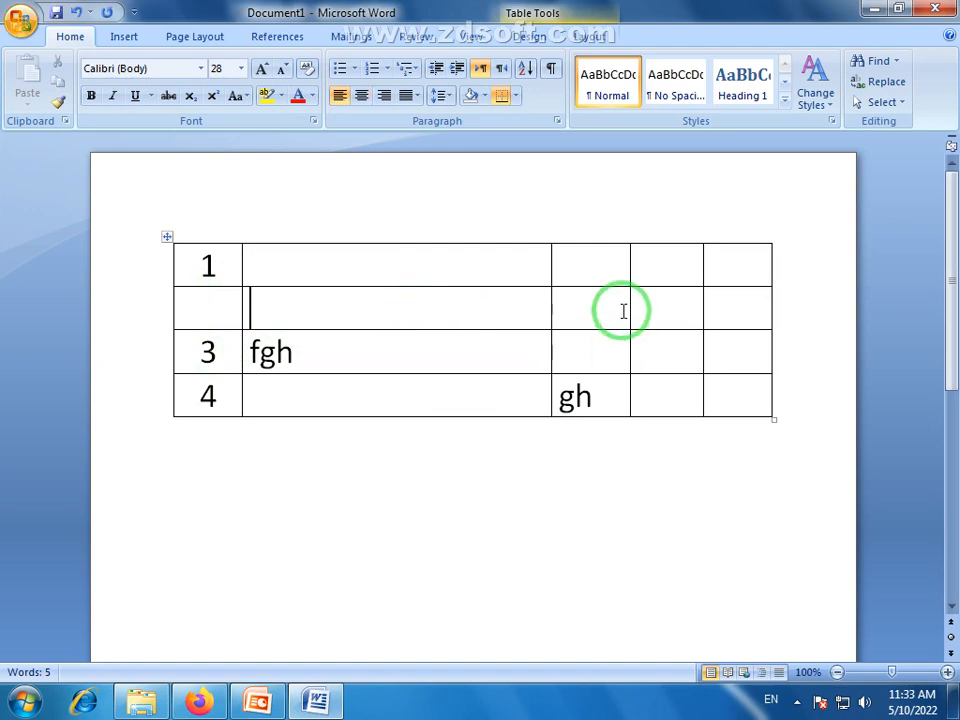
left_click(623, 311)
left_click(727, 311)
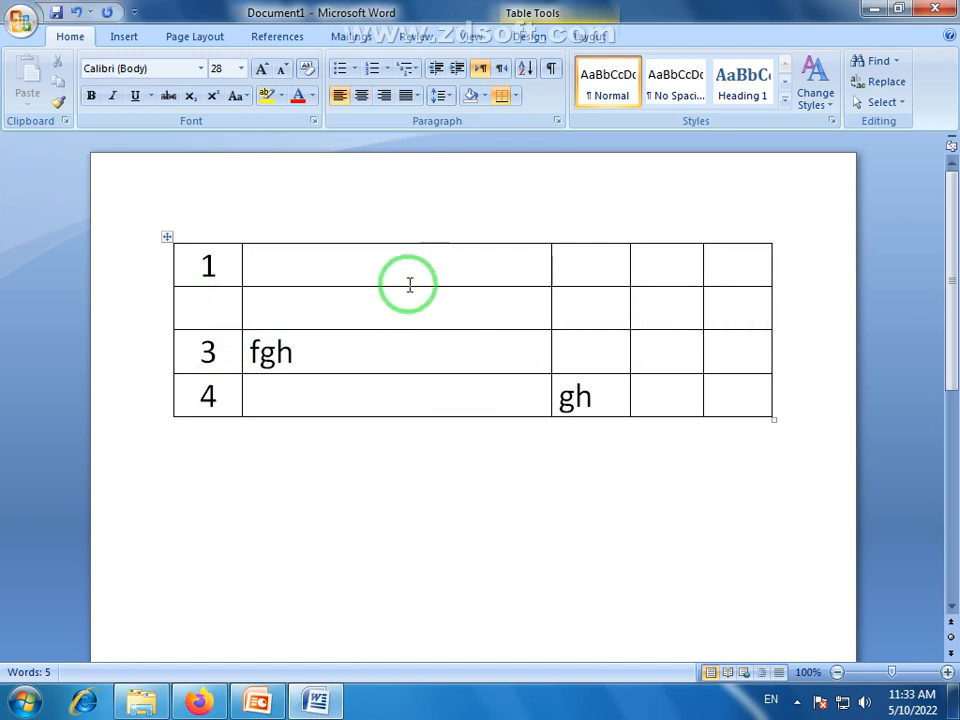
Delete the entire empty row between the rows numbered 1 and 3, using the Delete Cells command
left_click(395, 311)
right_click(393, 303)
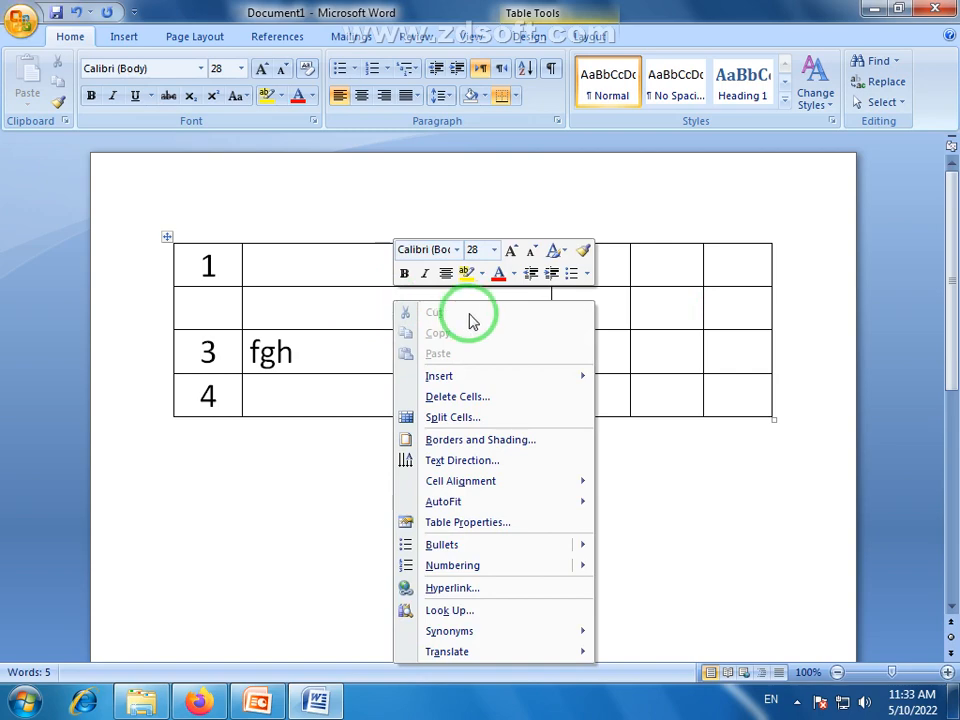
left_click(478, 397)
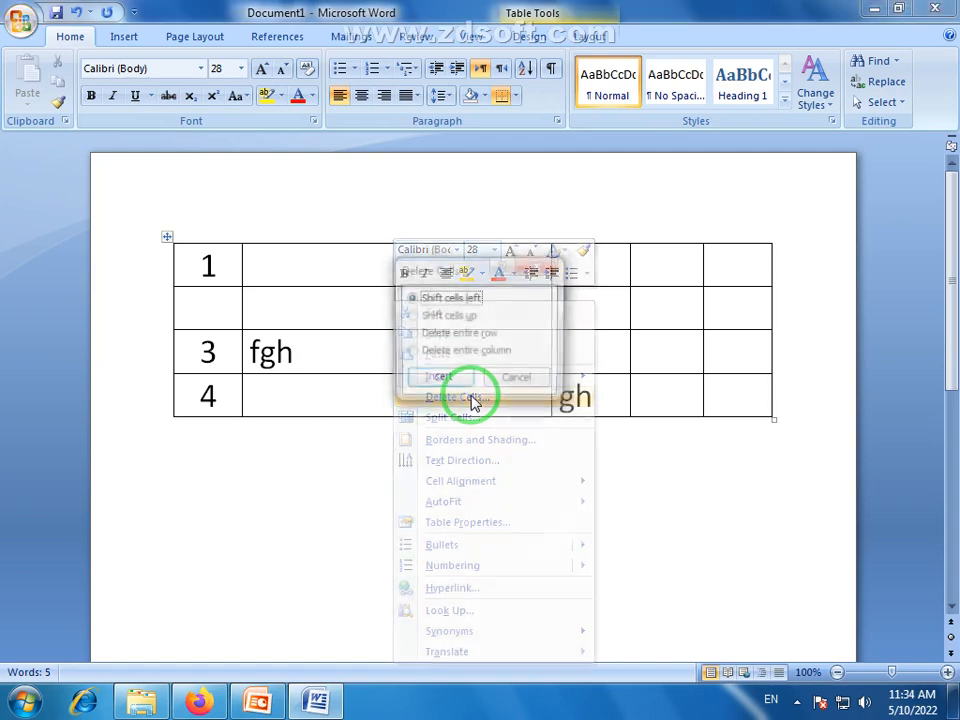
left_click_drag(476, 276, 480, 426)
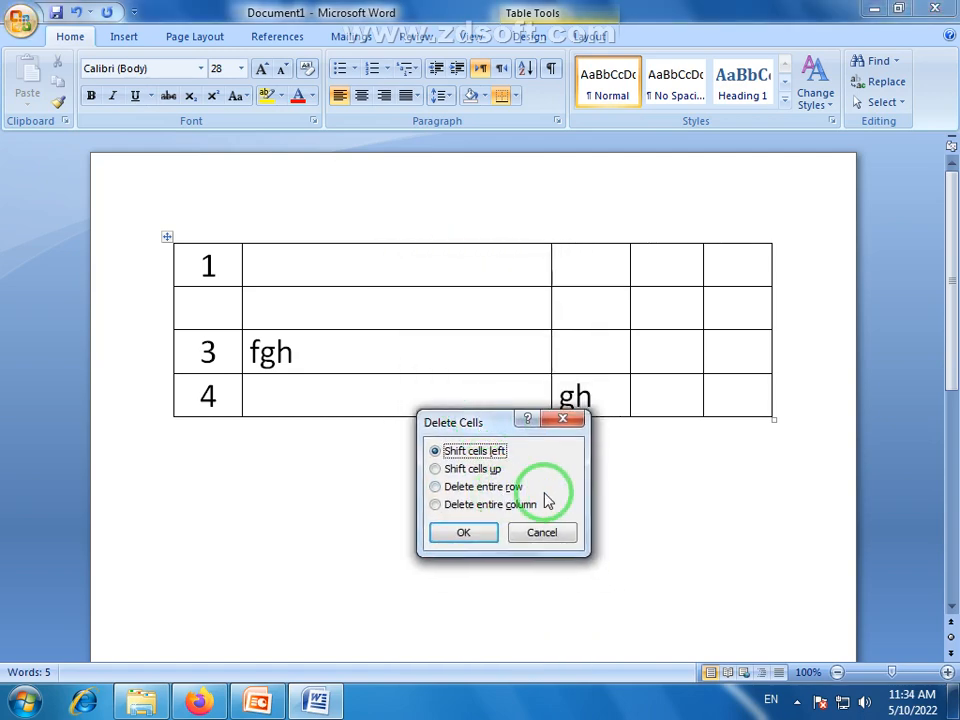
left_click(486, 486)
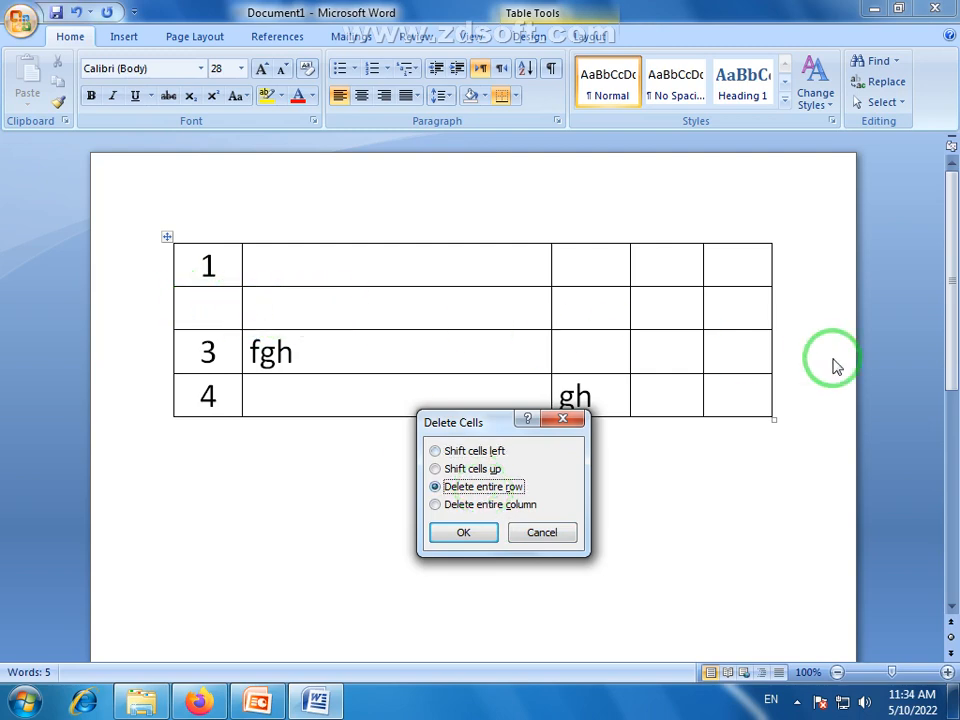
left_click(463, 533)
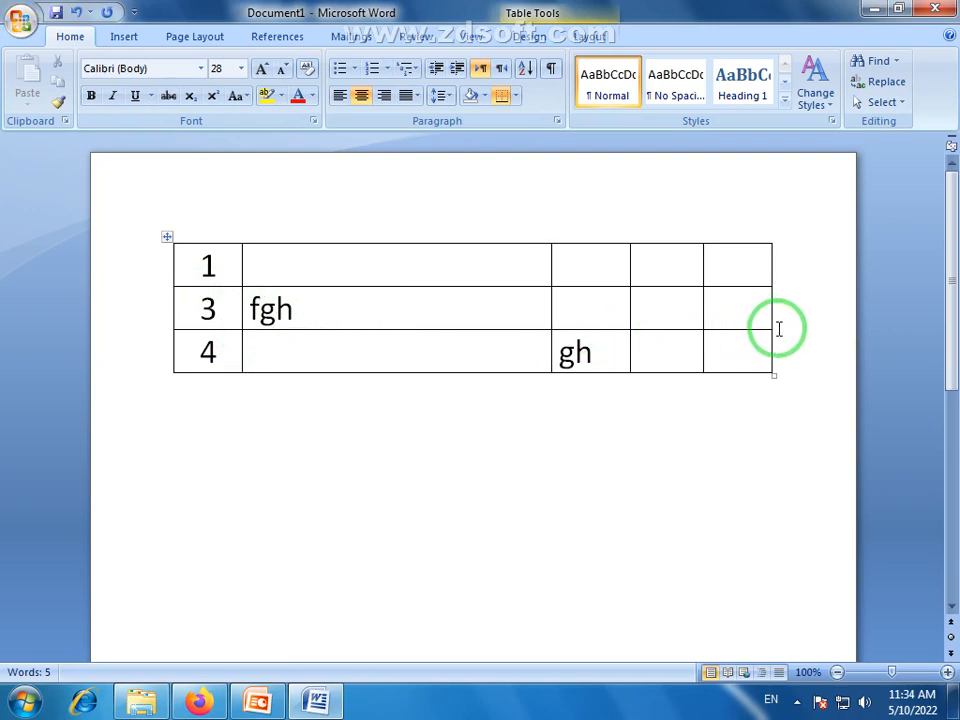
left_click(388, 343)
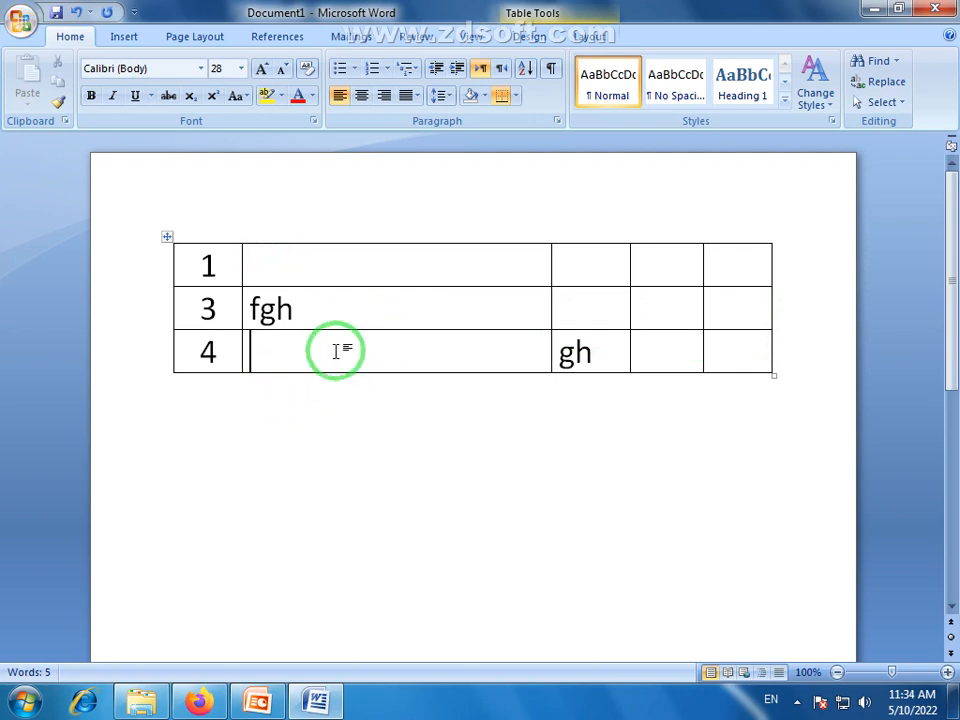
left_click_drag(223, 257, 222, 357)
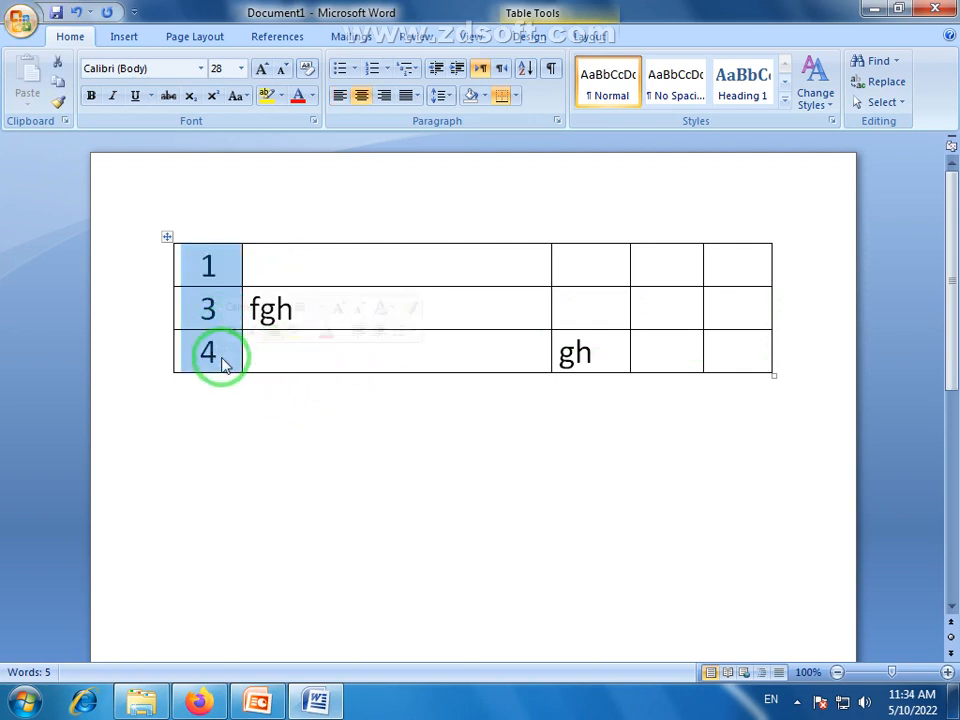
left_click(346, 355)
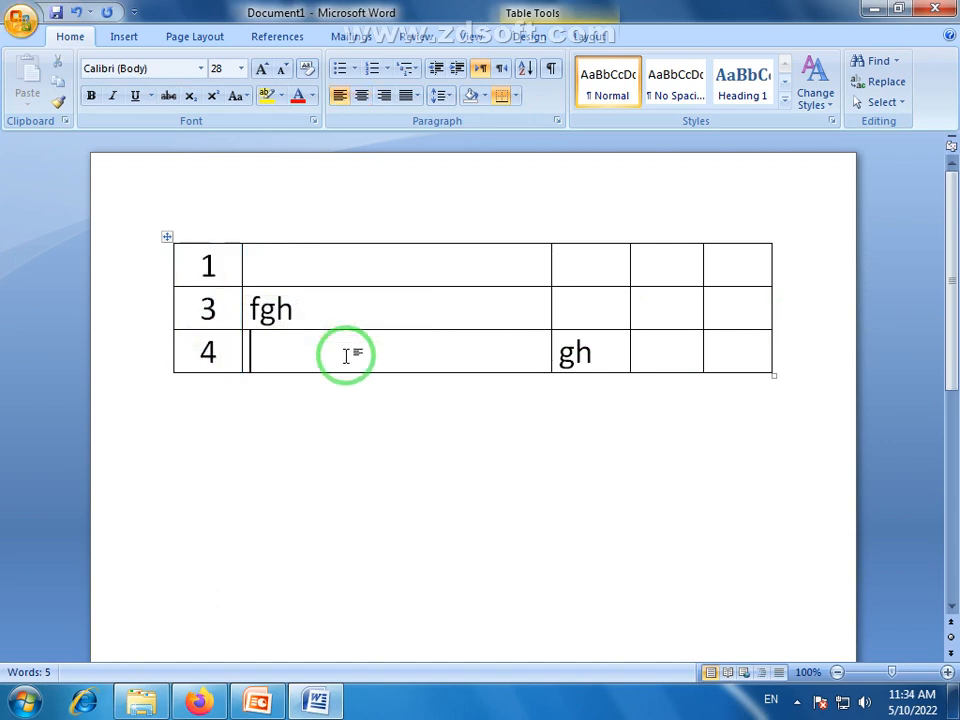
Append three empty rows to the end of the table, below the row numbered 4
left_click(310, 267)
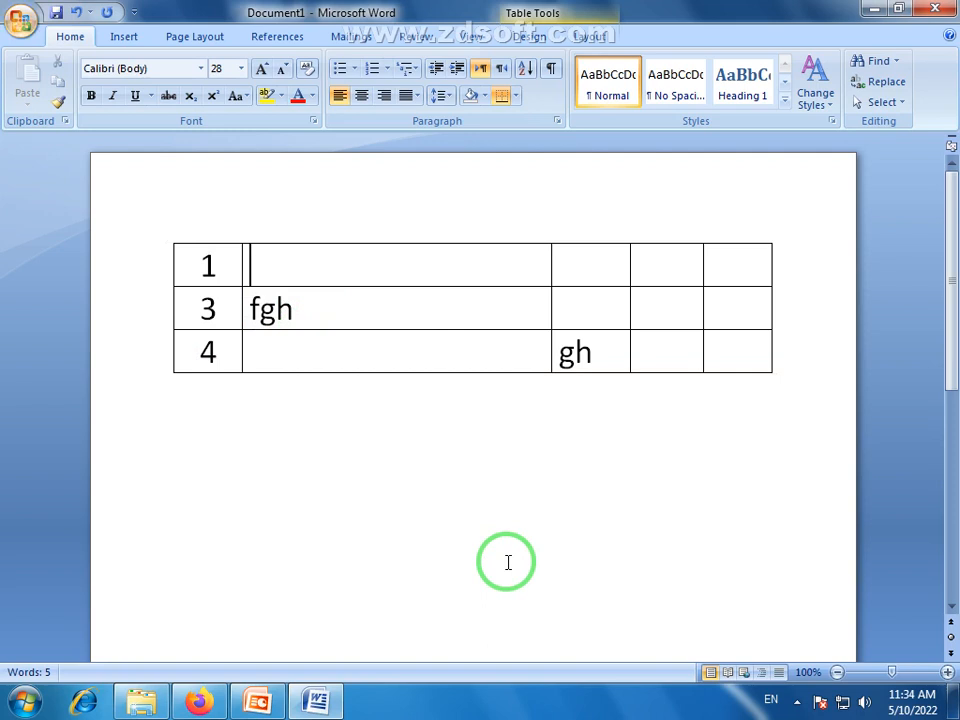
key("Tab")
key("Tab")
key("Tab")
key("Tab")
key("Tab")
key("Tab")
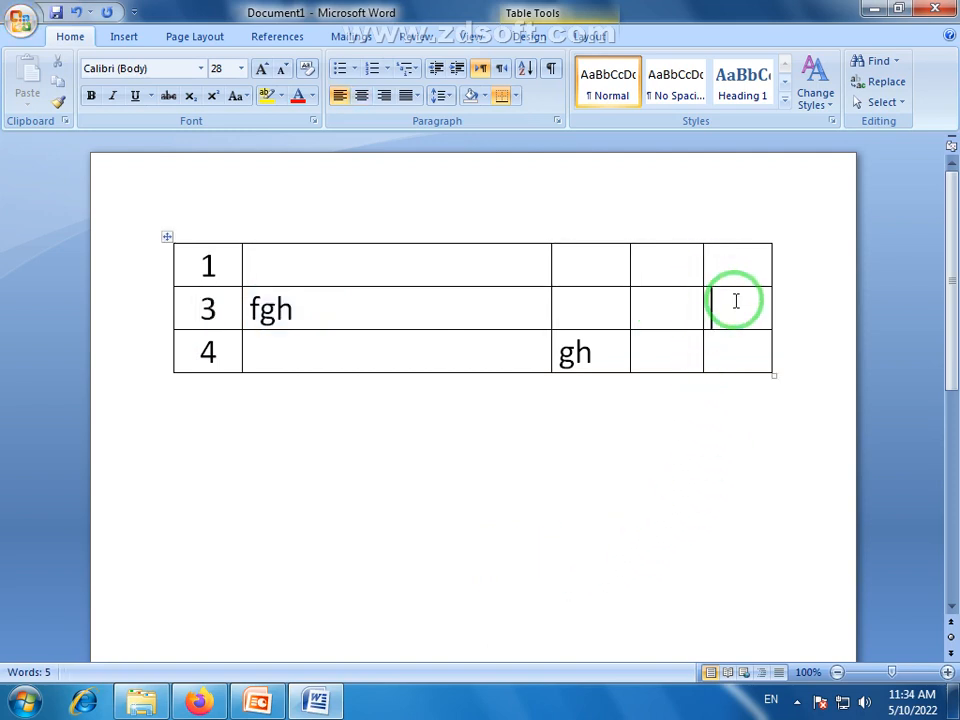
key("Tab")
key("Tab")
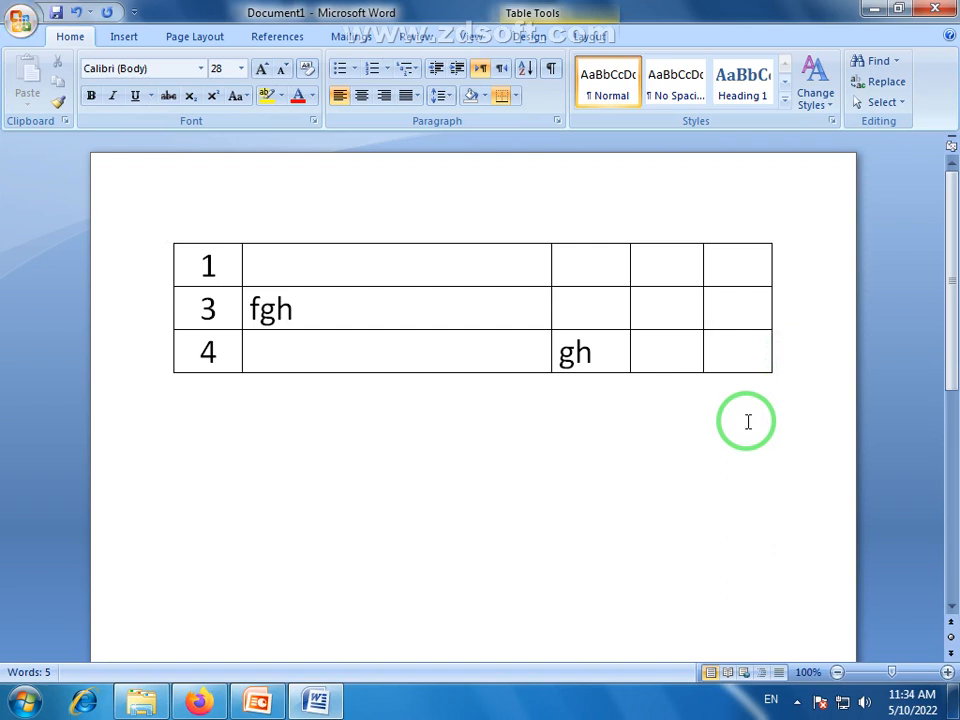
key("Tab")
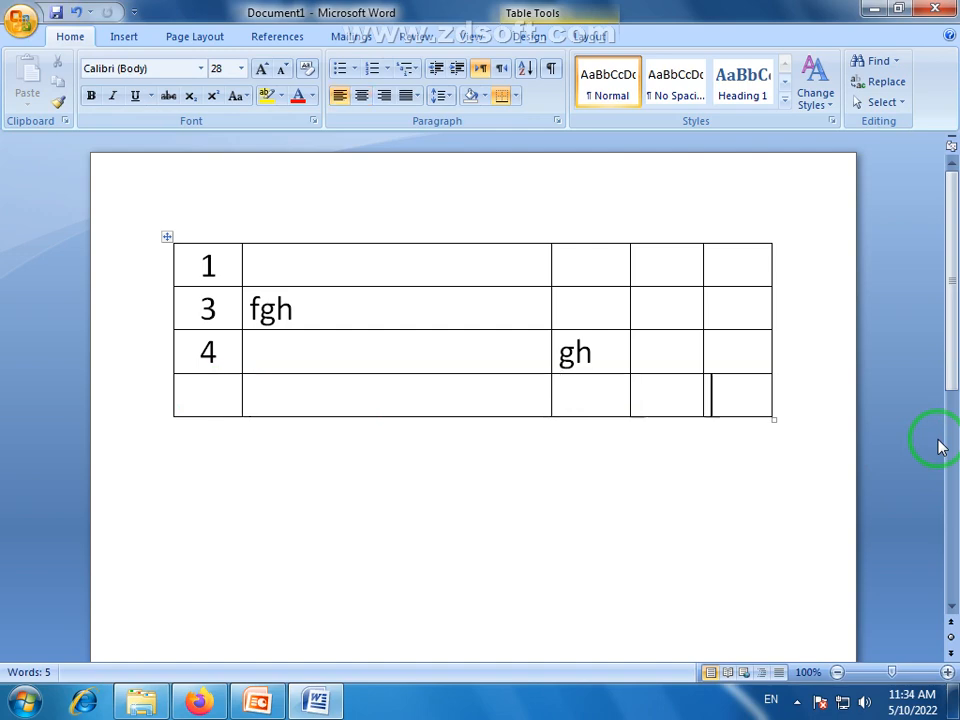
key("Tab")
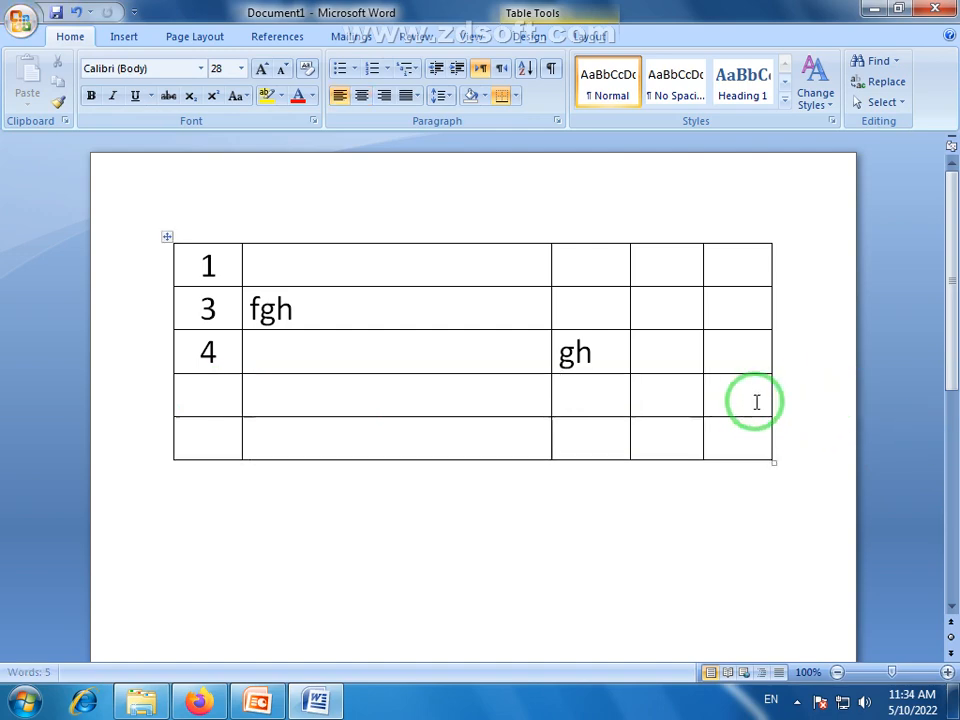
left_click(753, 438)
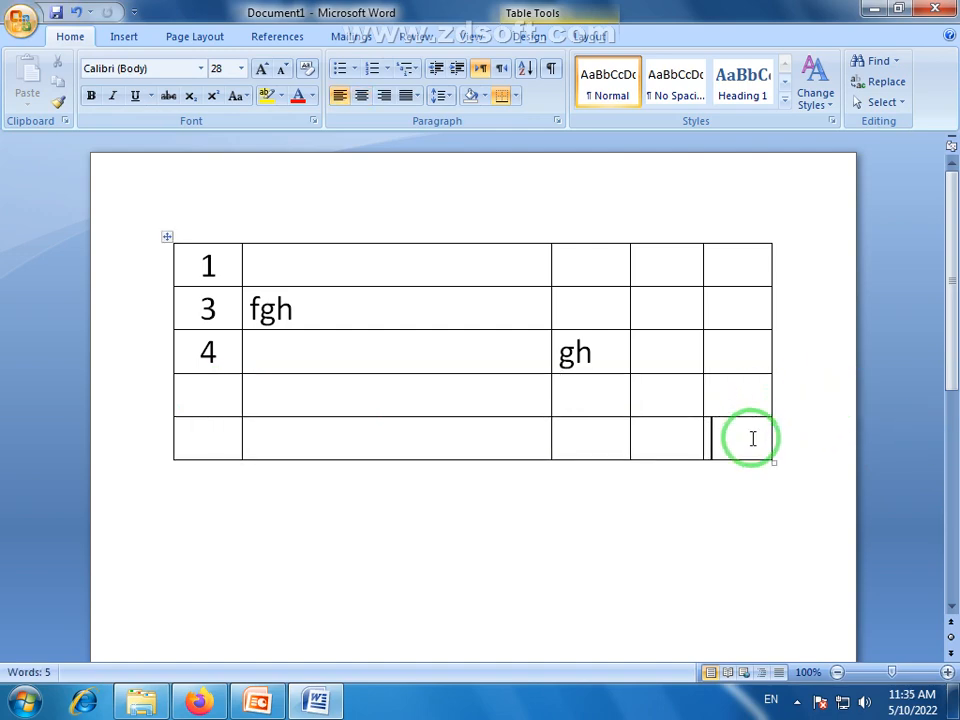
key("Tab")
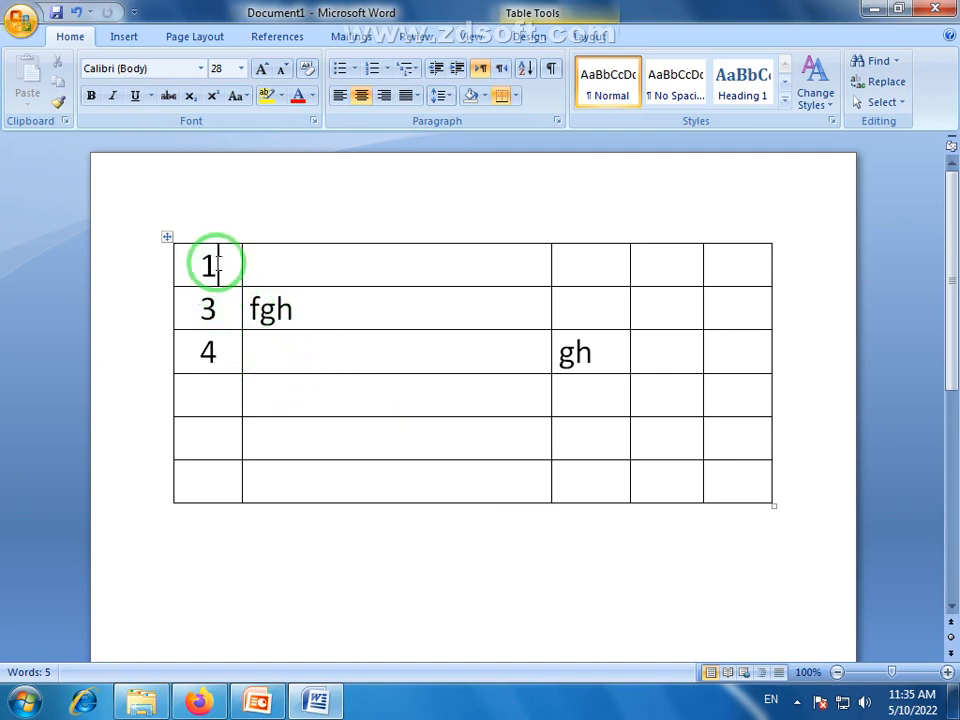
left_click_drag(218, 262, 748, 307)
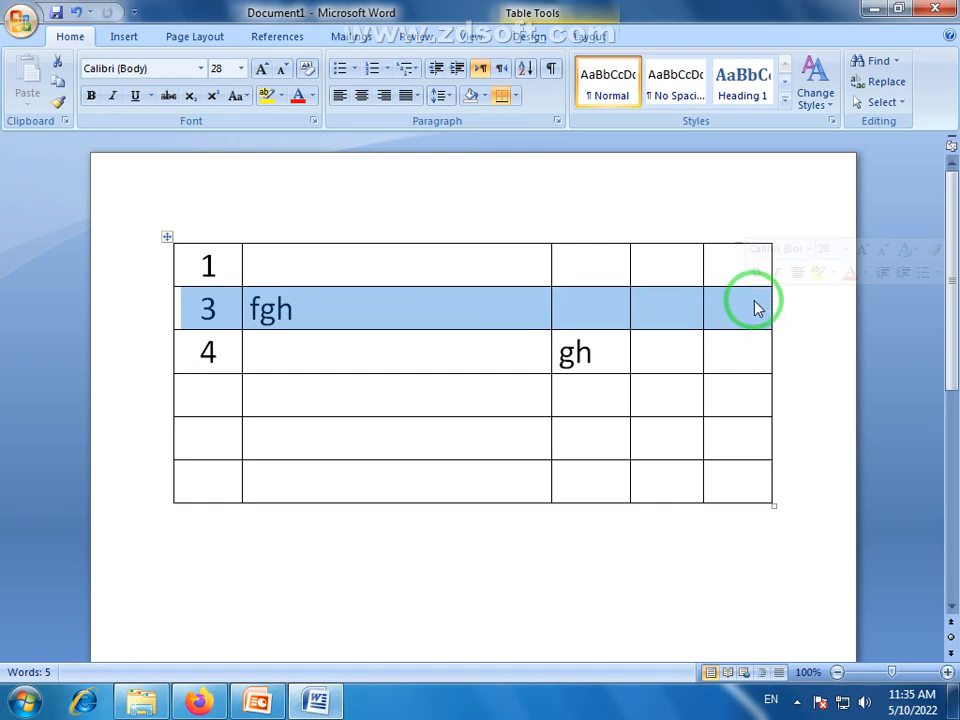
left_click(733, 480)
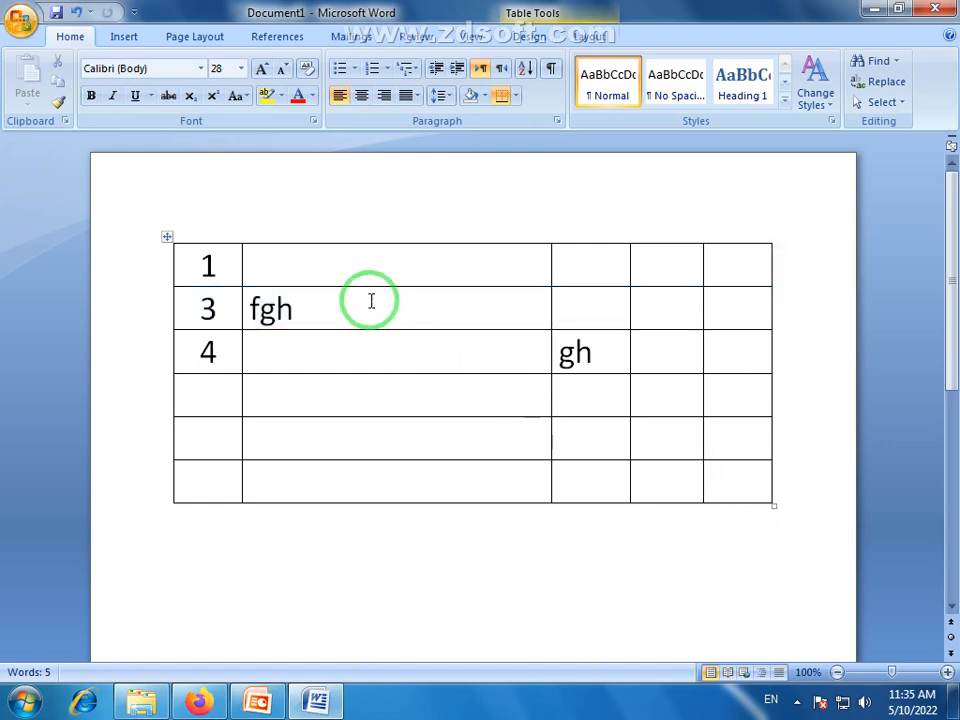
Insert an empty row directly above the row numbered 3 in the table
left_click(371, 257)
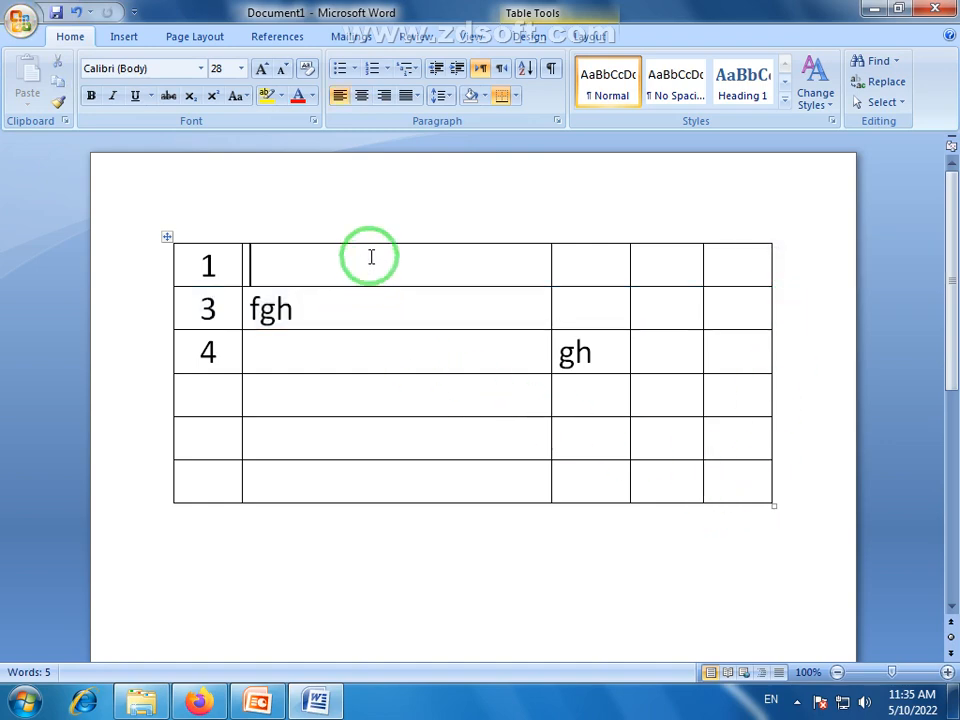
right_click(371, 257)
left_click(352, 276)
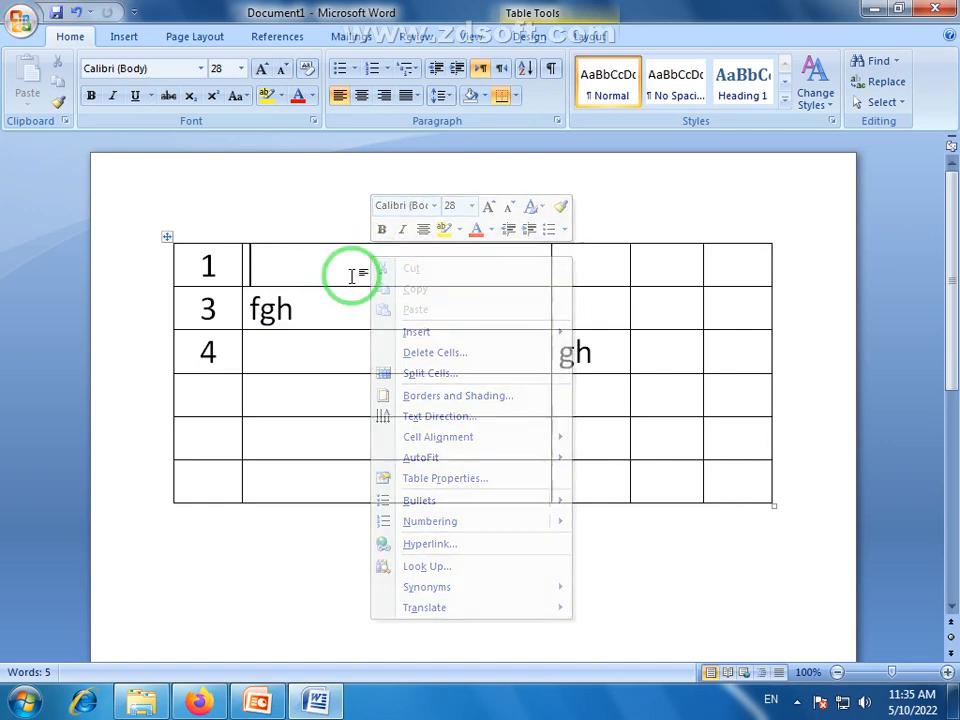
right_click(352, 310)
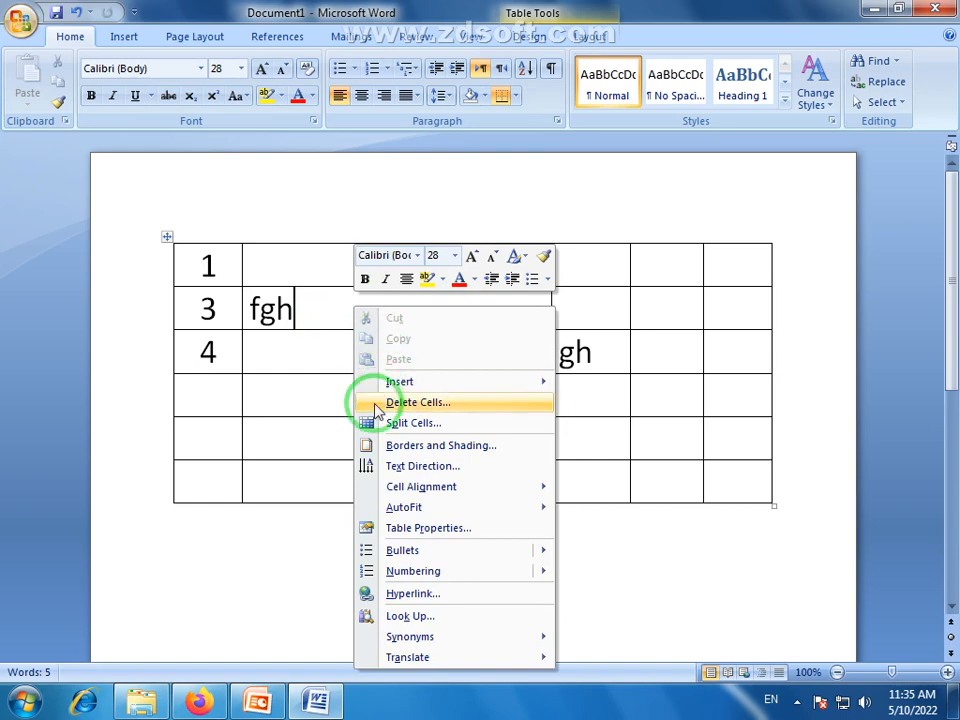
mouse_move(454, 388)
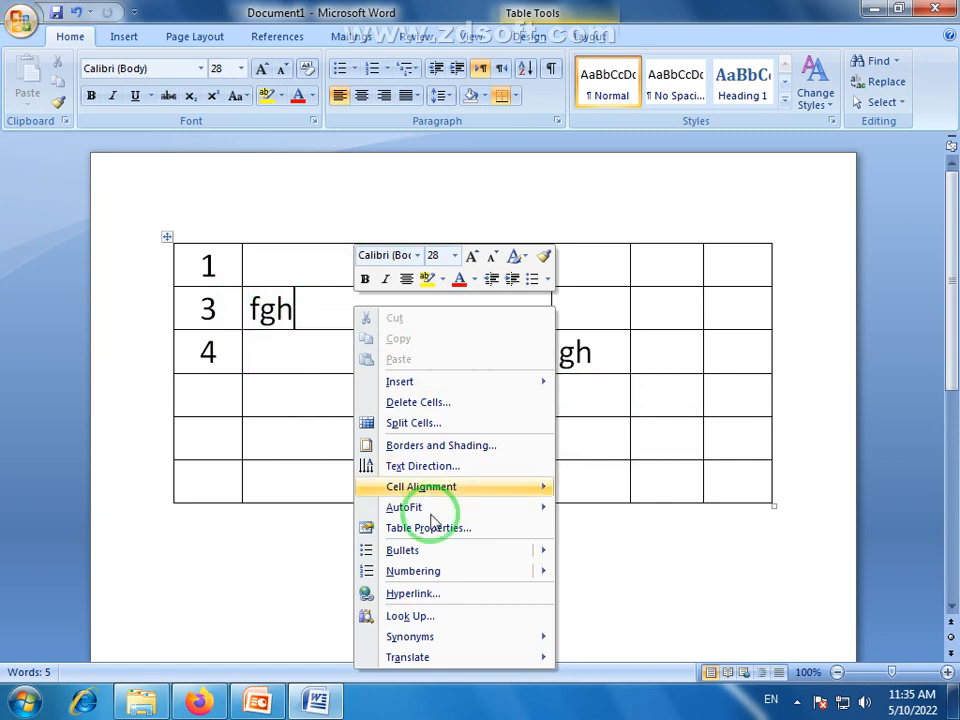
mouse_move(509, 489)
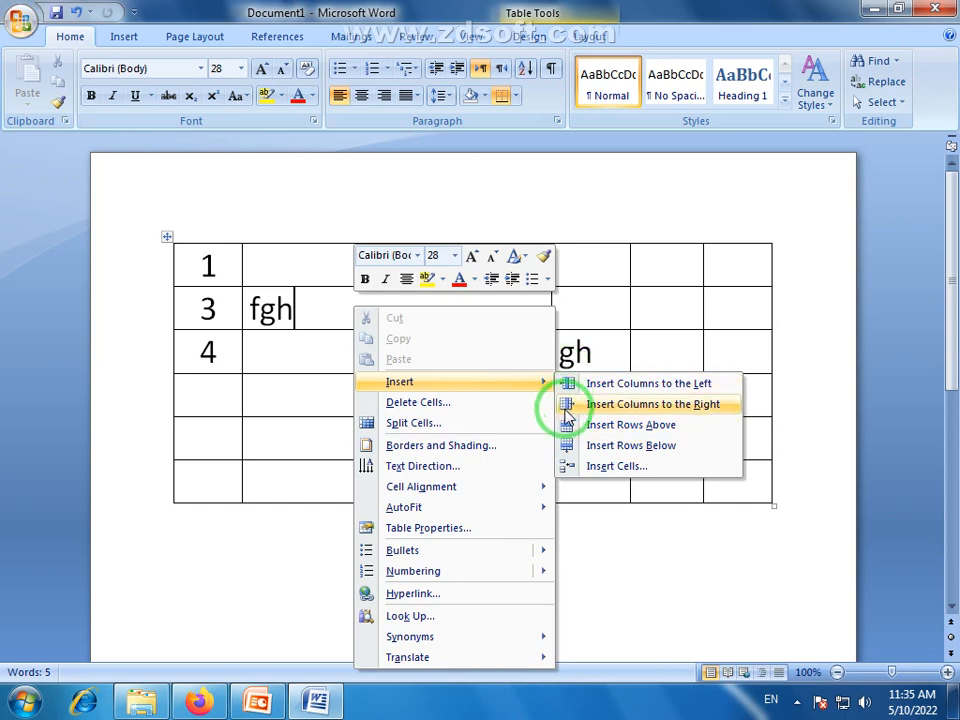
left_click(630, 426)
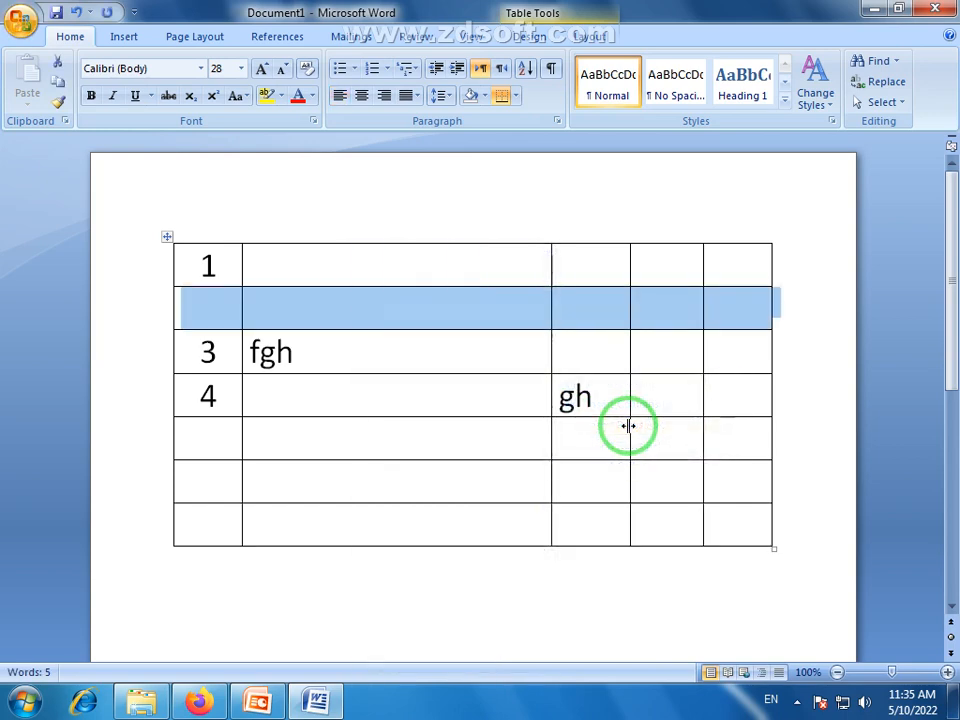
left_click(253, 306)
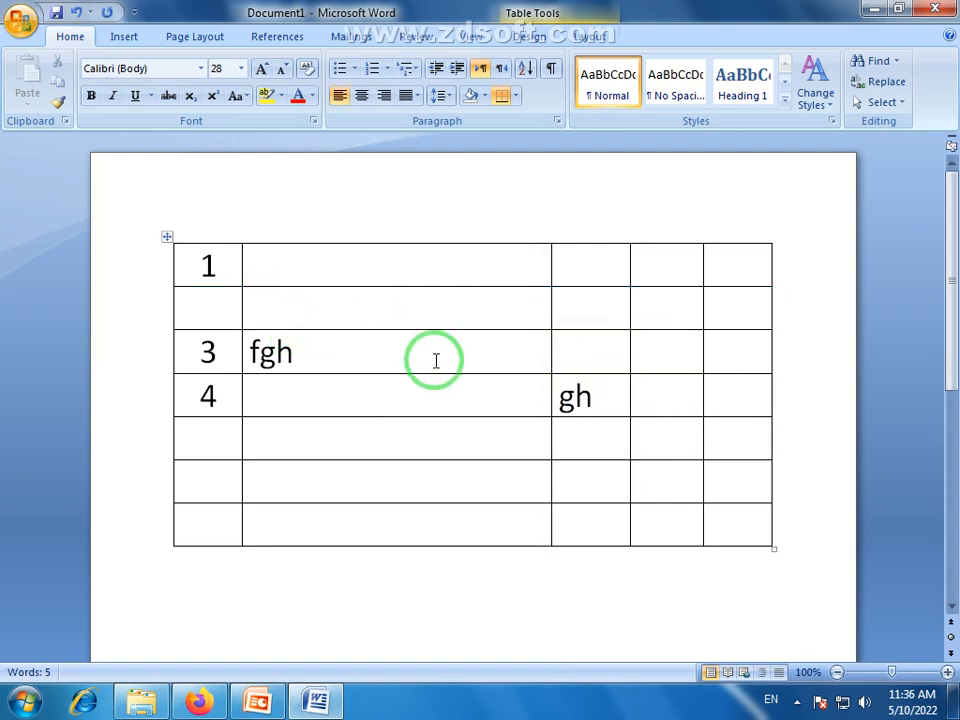
left_click_drag(735, 527, 230, 267)
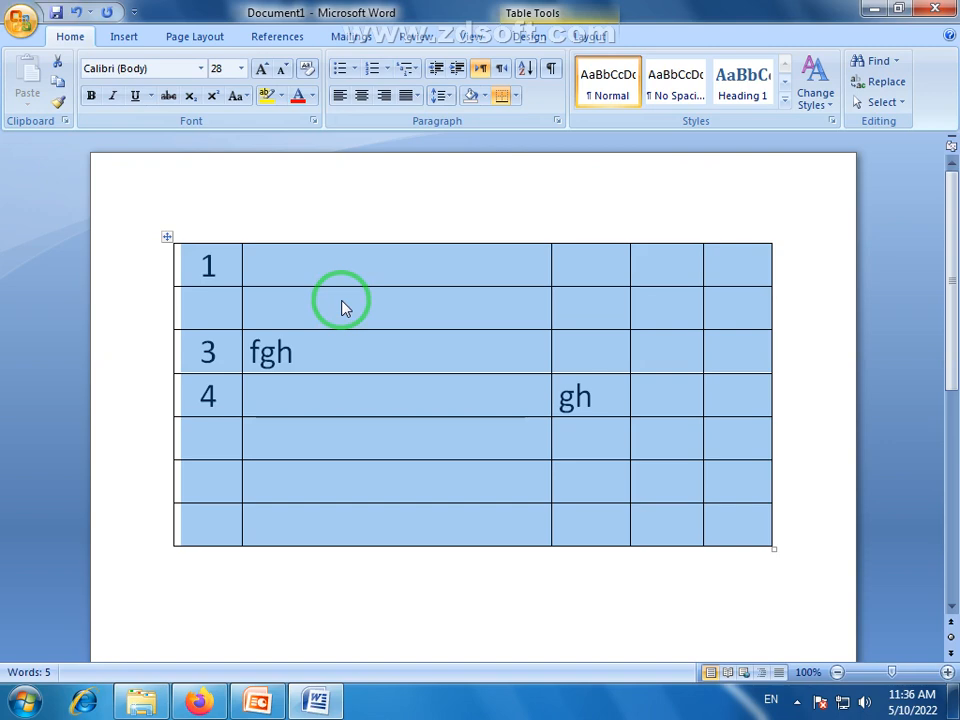
left_click(367, 351)
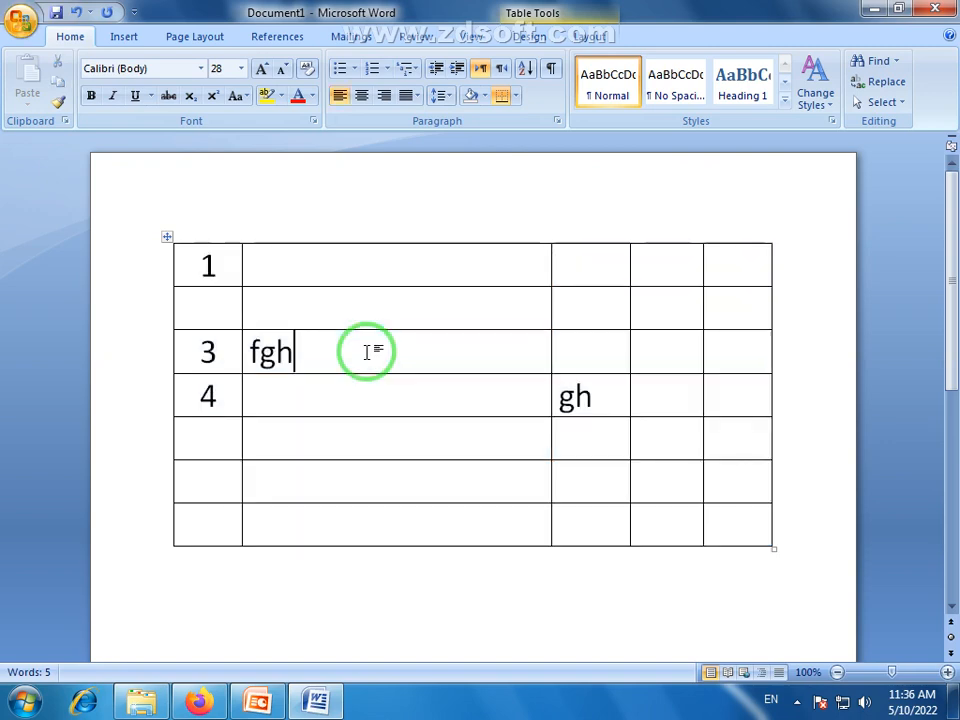
left_click_drag(249, 351, 313, 347)
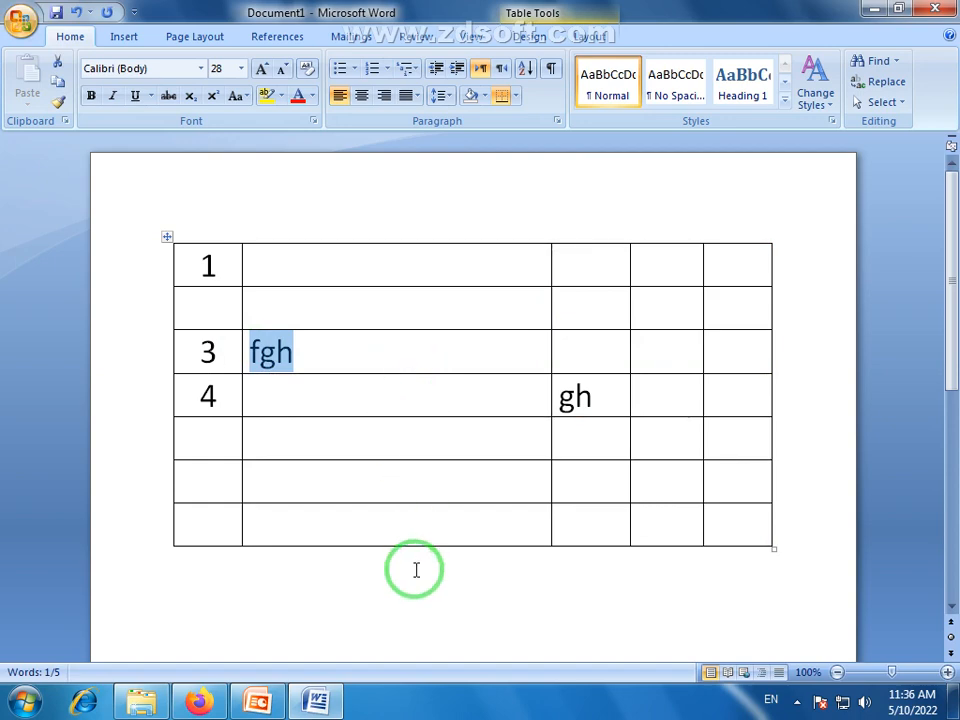
left_click(399, 362)
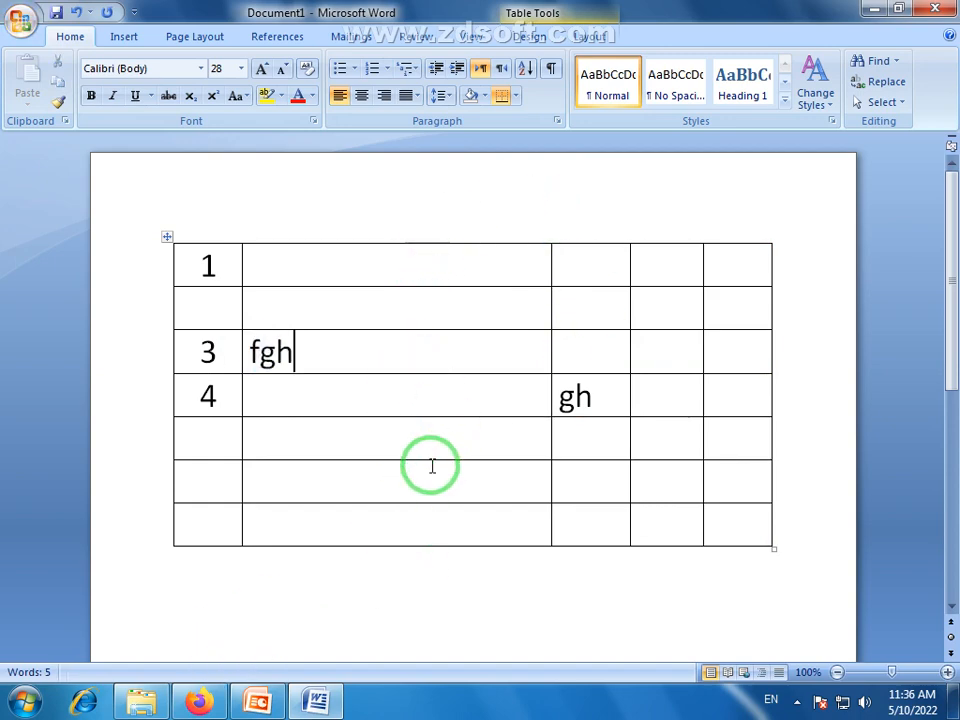
Narrow the table's first column slightly by moving its border with the second column
mouse_move(945, 223)
left_mouse_down()
mouse_move(952, 250)
mouse_move(953, 237)
left_mouse_up()
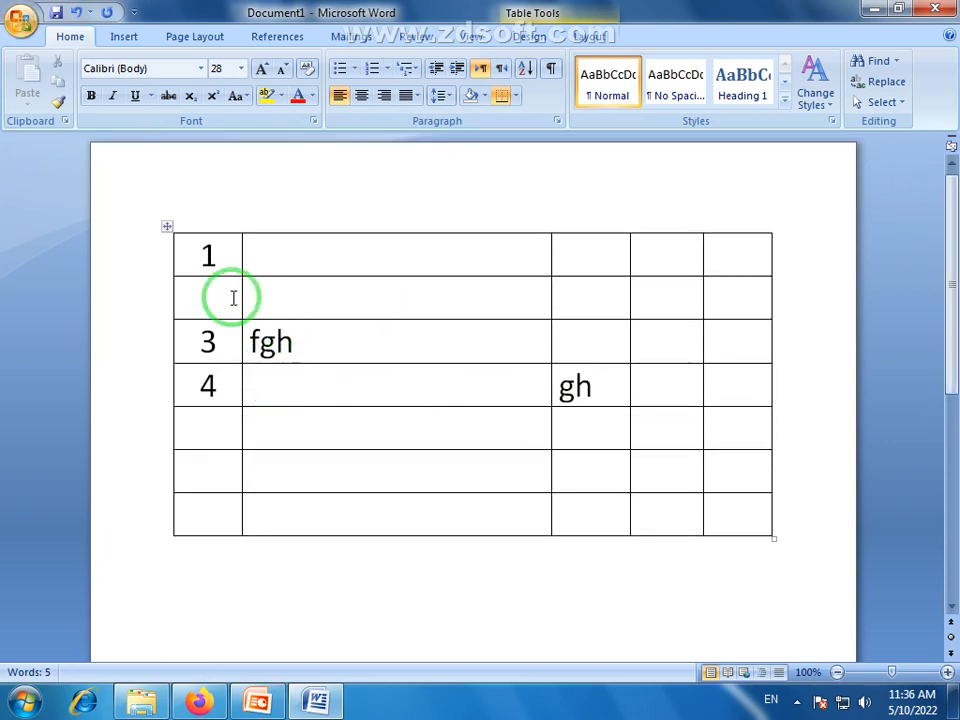
mouse_move(239, 300)
left_mouse_down()
mouse_move(255, 300)
mouse_move(231, 300)
mouse_move(237, 305)
left_mouse_up()
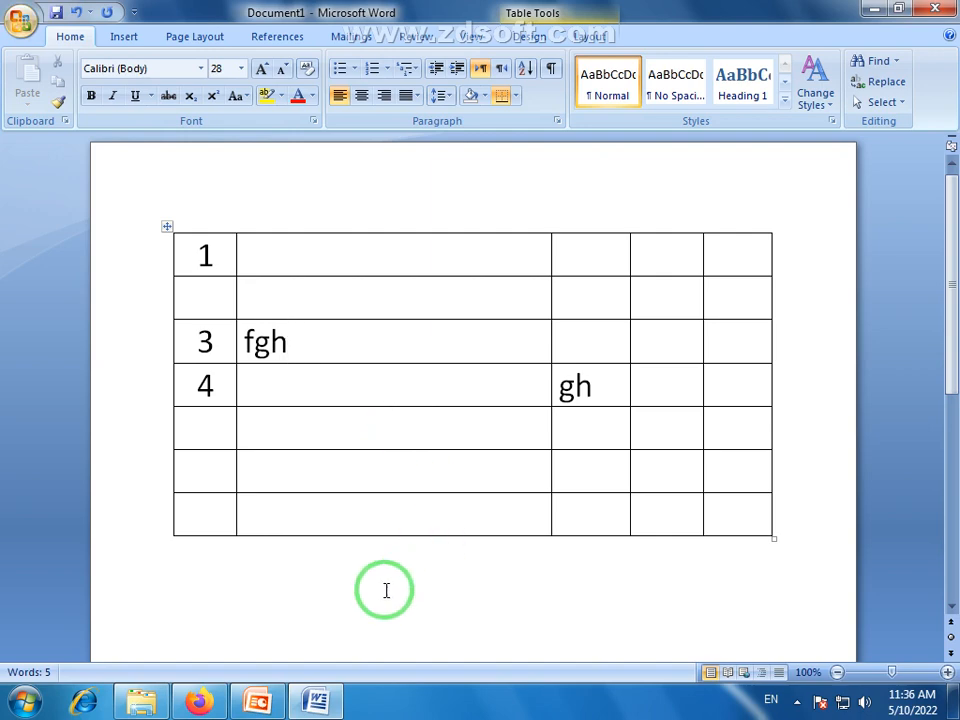
left_click(330, 584)
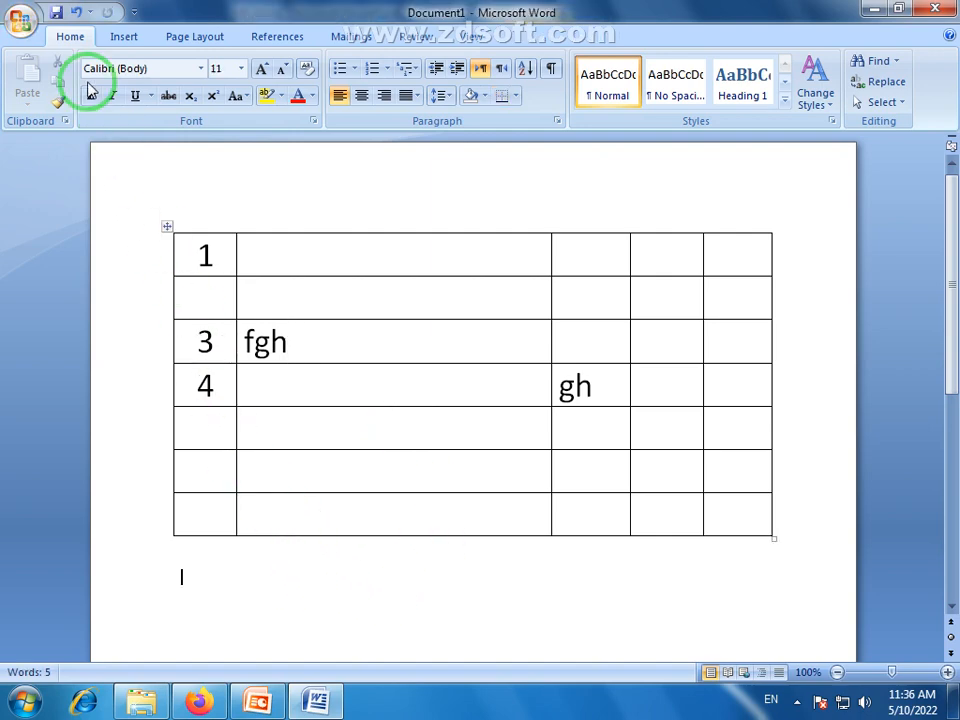
left_click(127, 36)
left_click(122, 95)
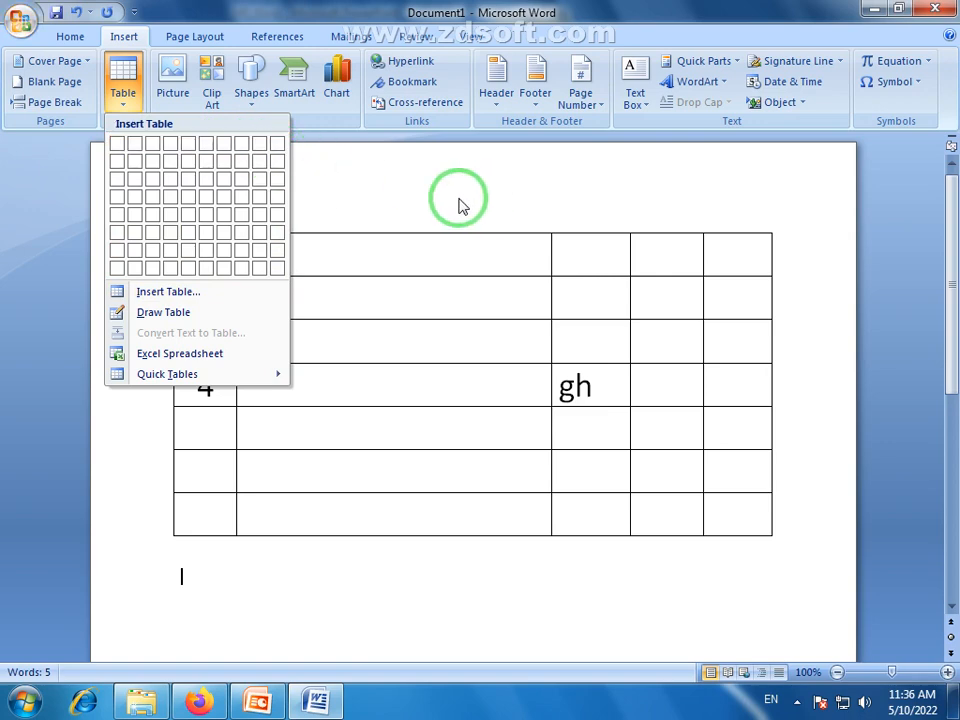
left_click(355, 189)
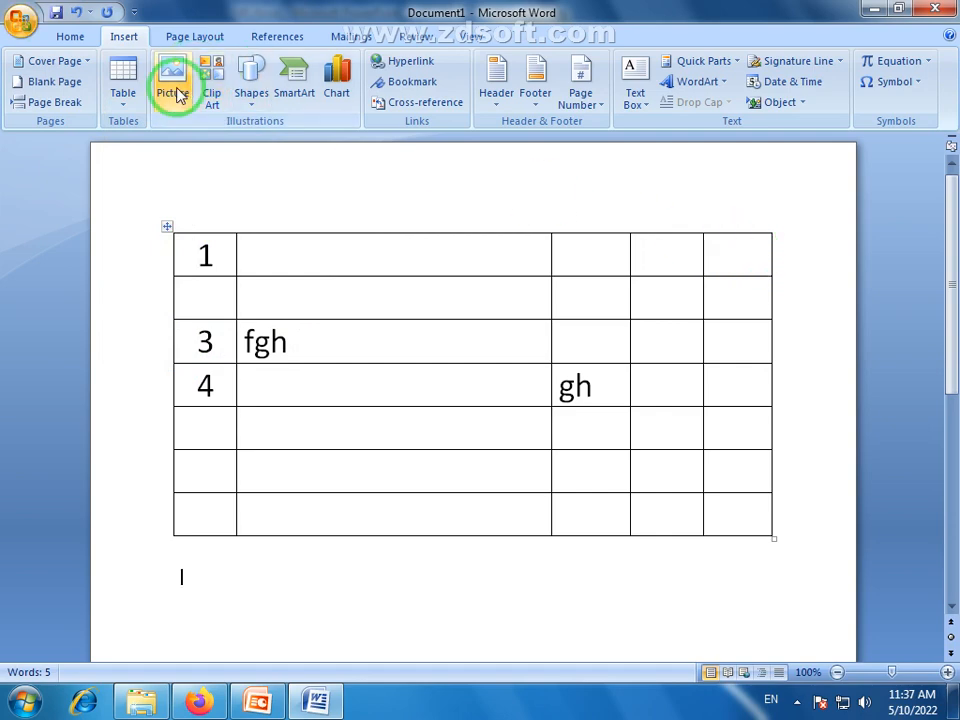
left_click(122, 98)
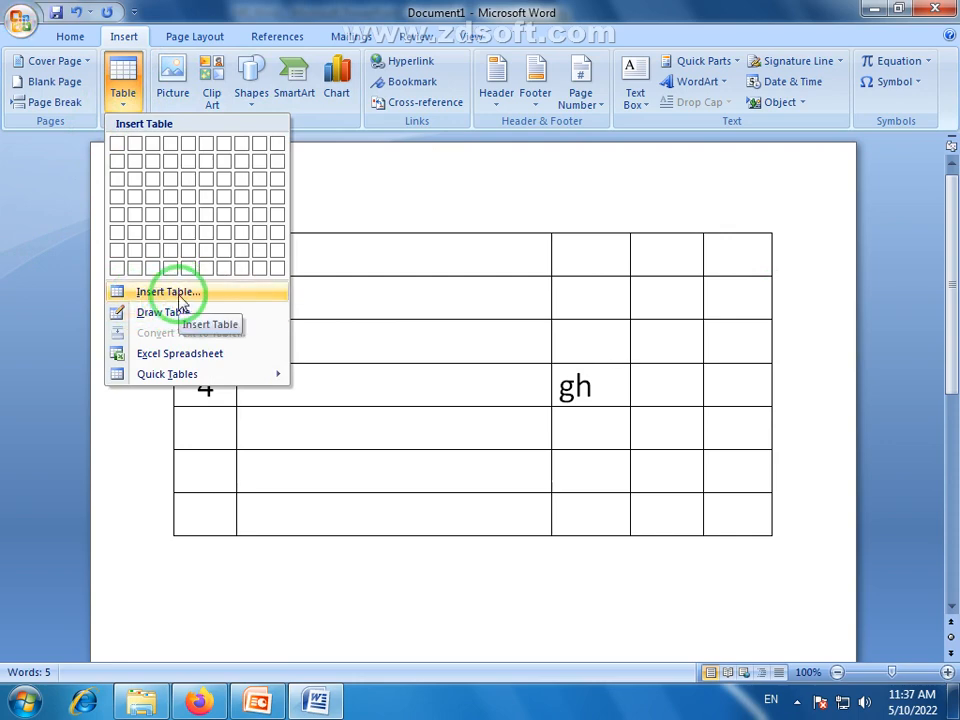
Insert a second table with 3 columns and 5 rows in the empty paragraph below the existing table, using the Insert Table dialog
left_click(198, 572)
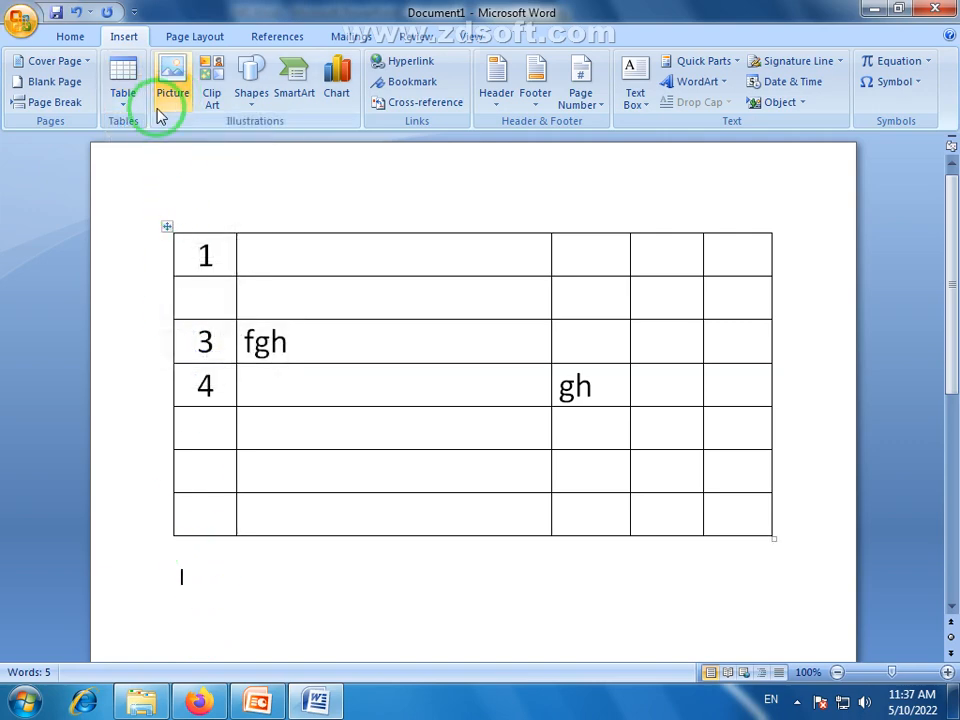
left_click(121, 100)
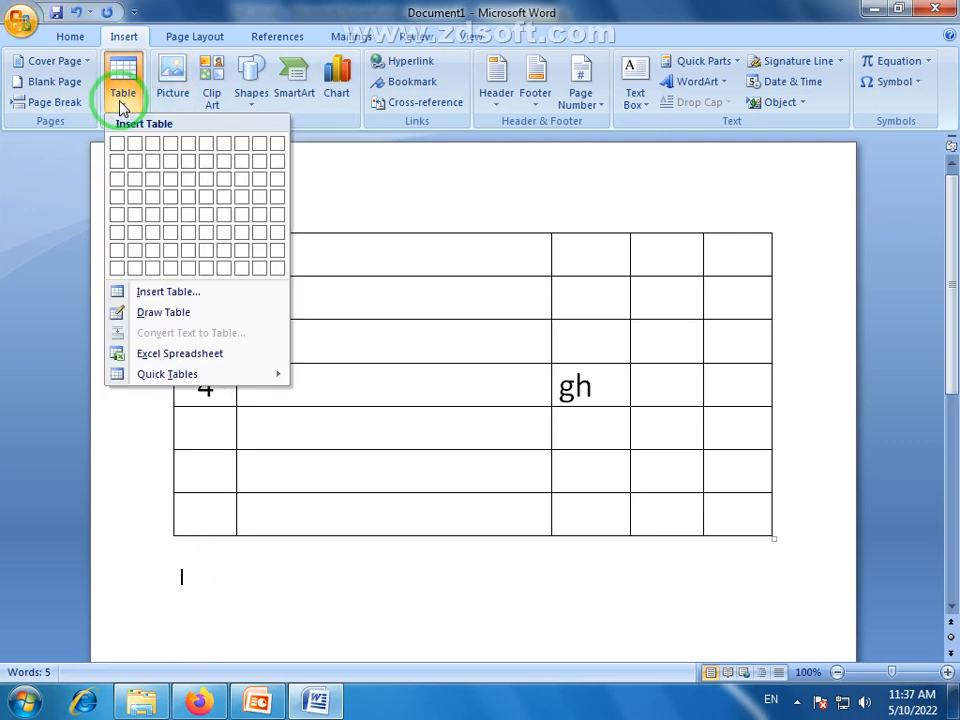
left_click(180, 298)
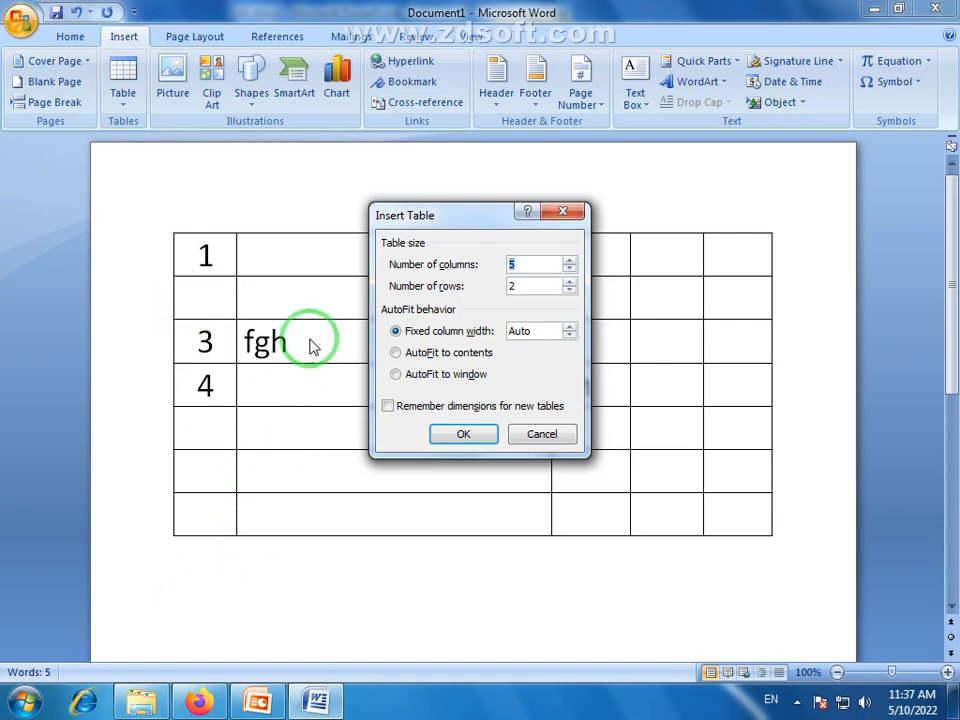
left_click_drag(490, 230, 454, 216)
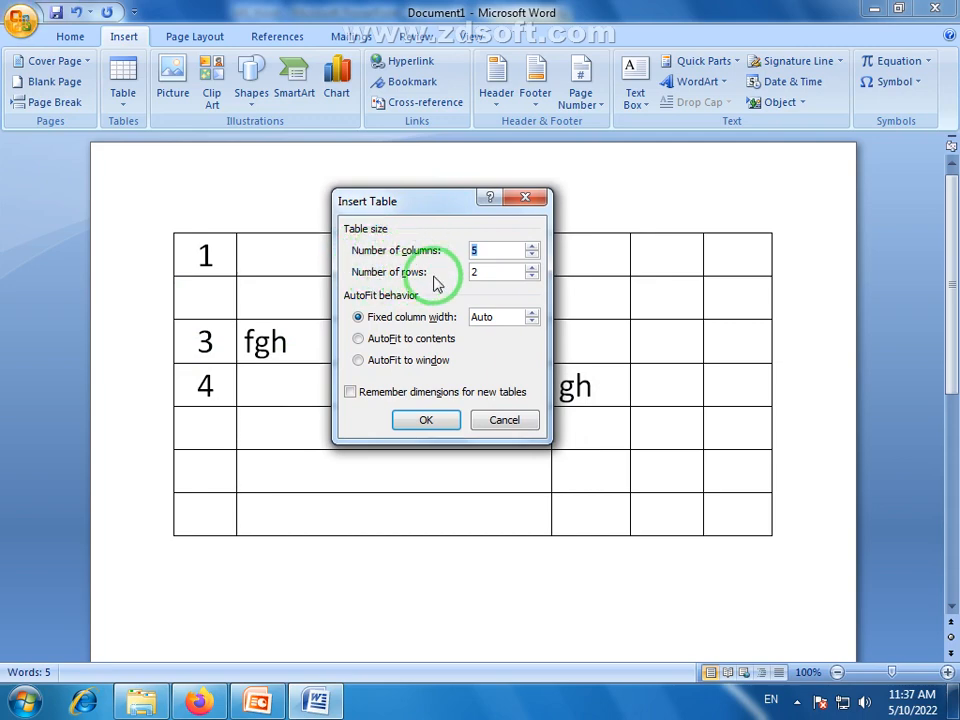
left_click_drag(484, 251, 474, 250)
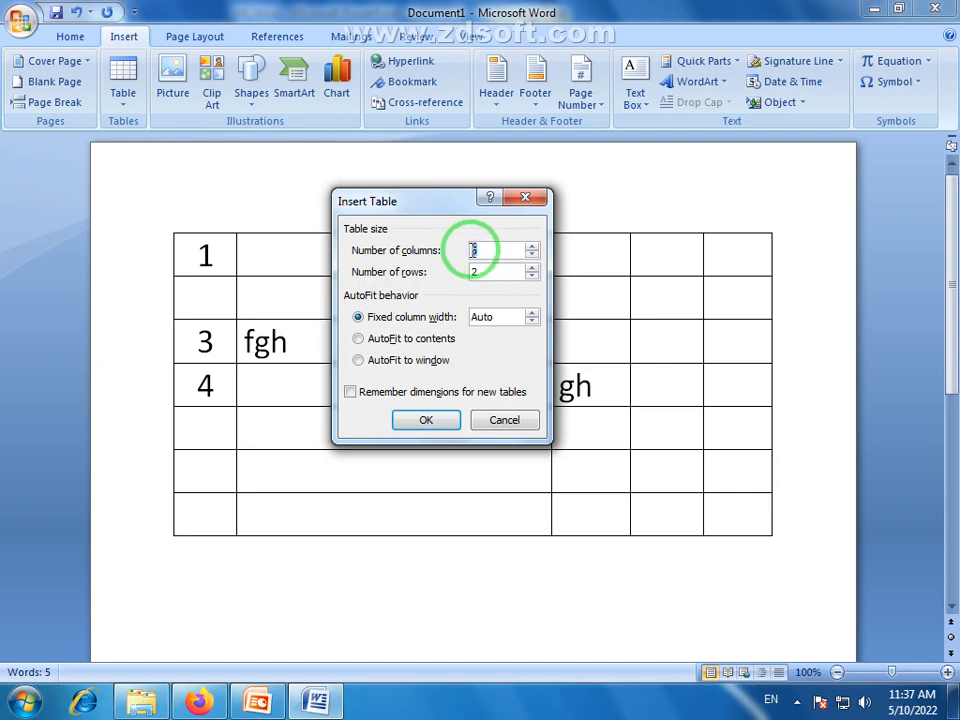
type("3")
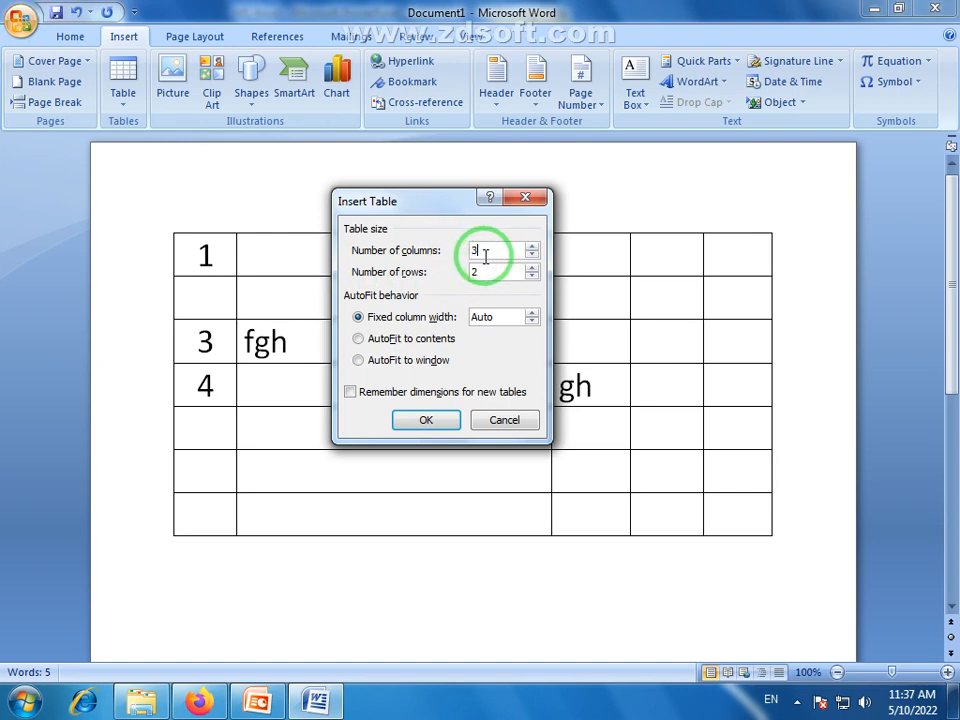
left_click_drag(478, 272, 461, 287)
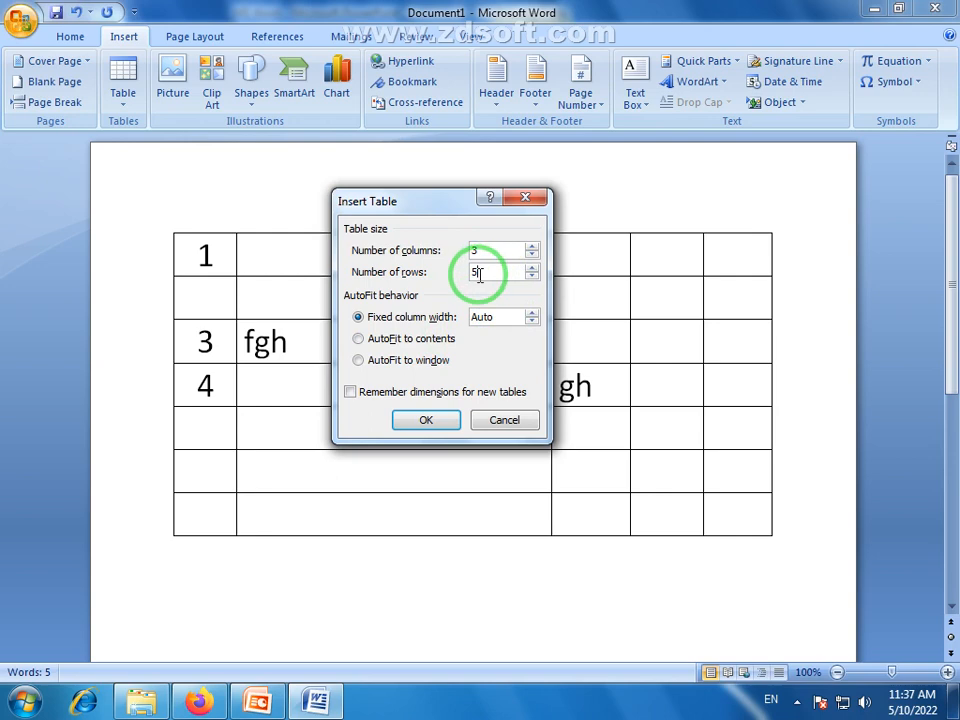
left_click(427, 421)
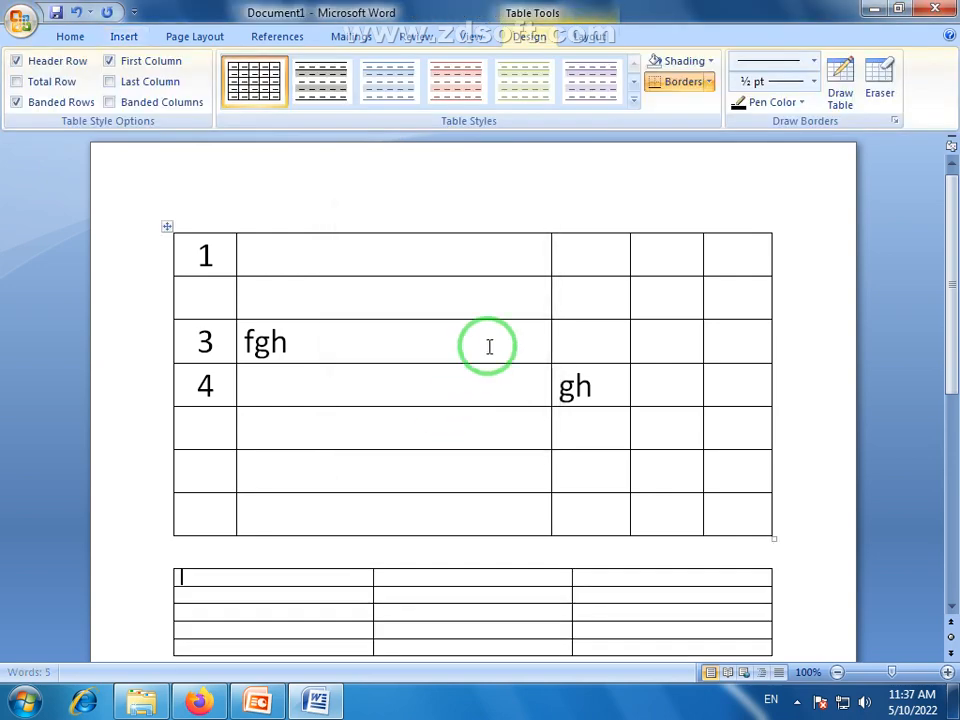
scroll(489, 346, "down", 3)
left_click_drag(231, 437, 662, 522)
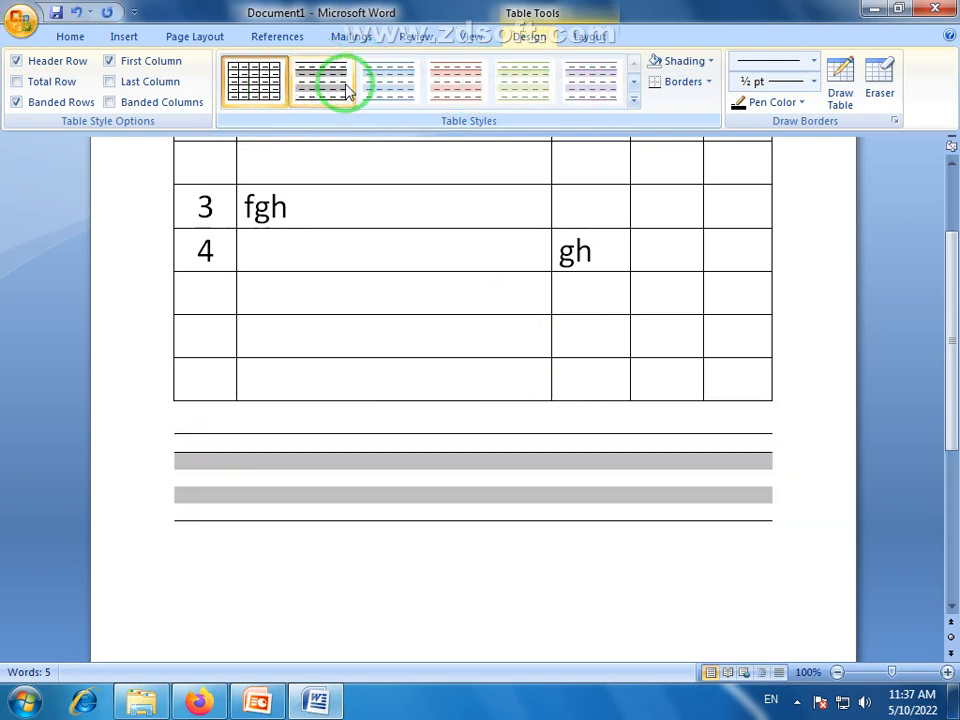
left_click(531, 615)
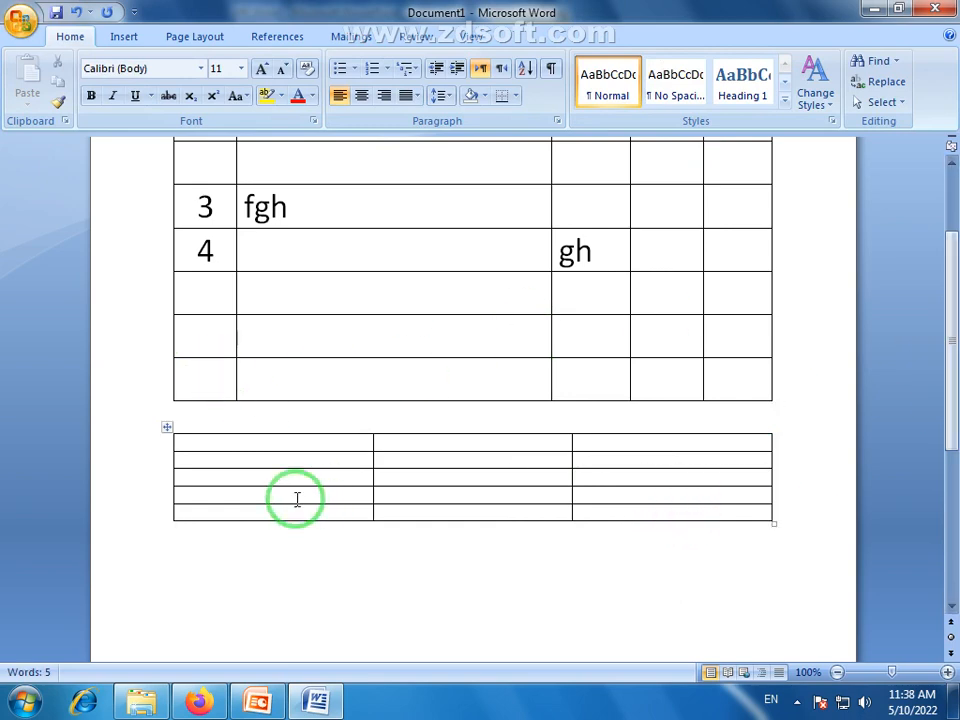
left_click(121, 40)
left_click(124, 100)
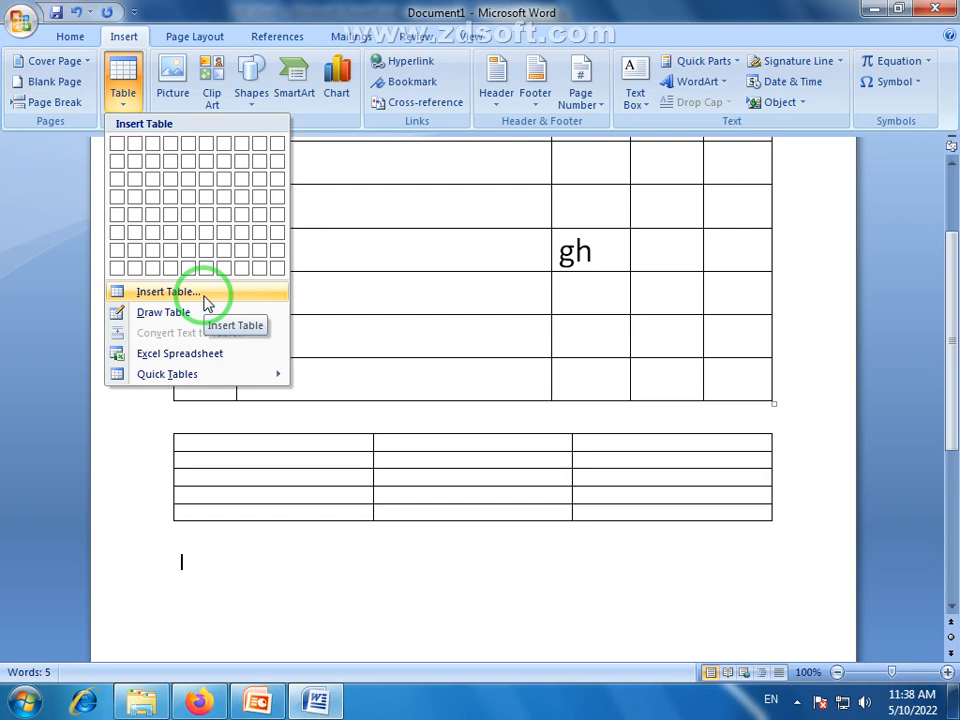
left_click(396, 326)
left_click(408, 299)
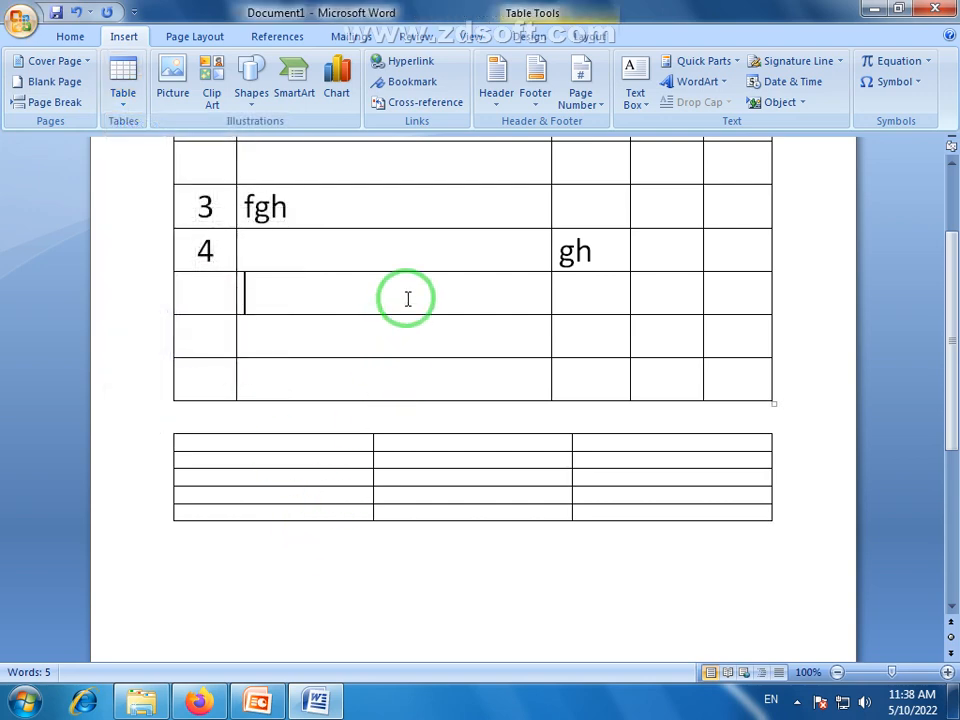
scroll(418, 302, "up", 2)
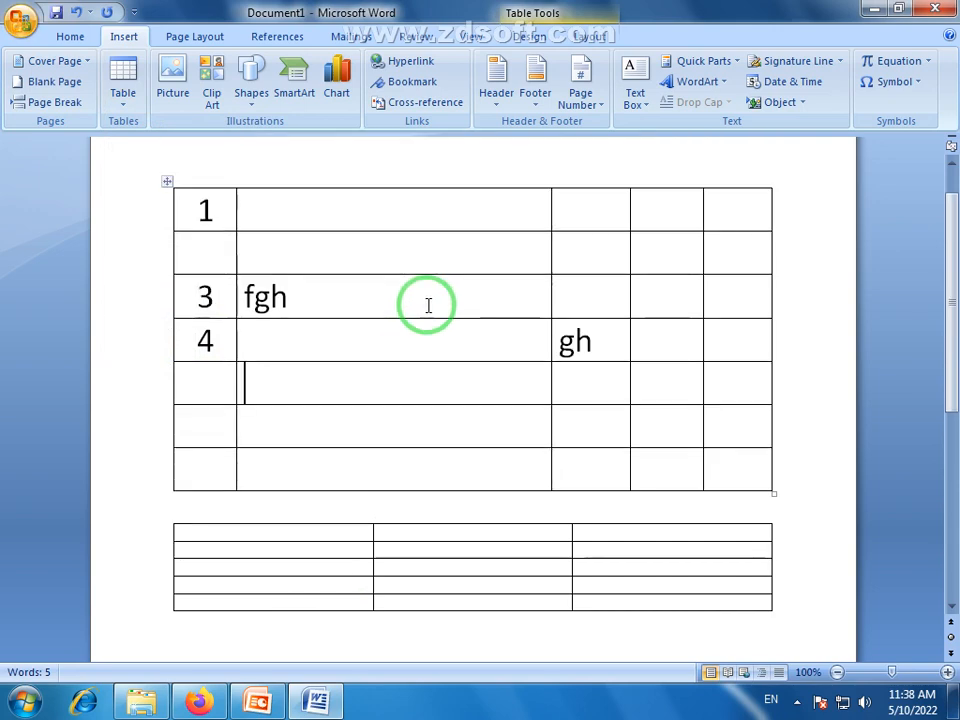
left_click(380, 215)
left_click(318, 293)
left_click(326, 327)
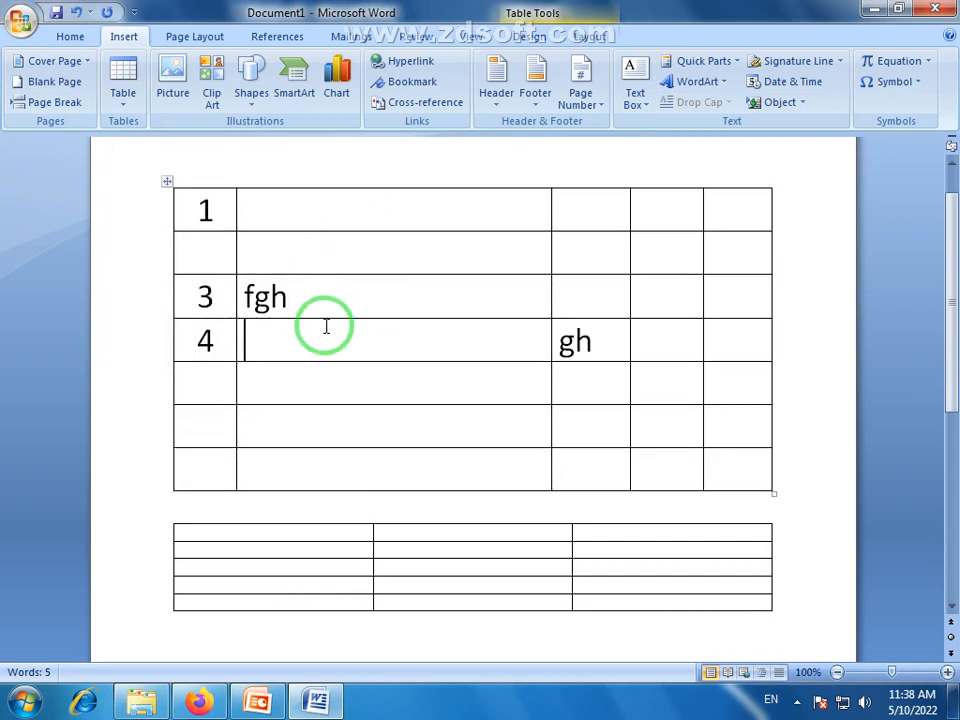
left_click_drag(197, 206, 505, 435)
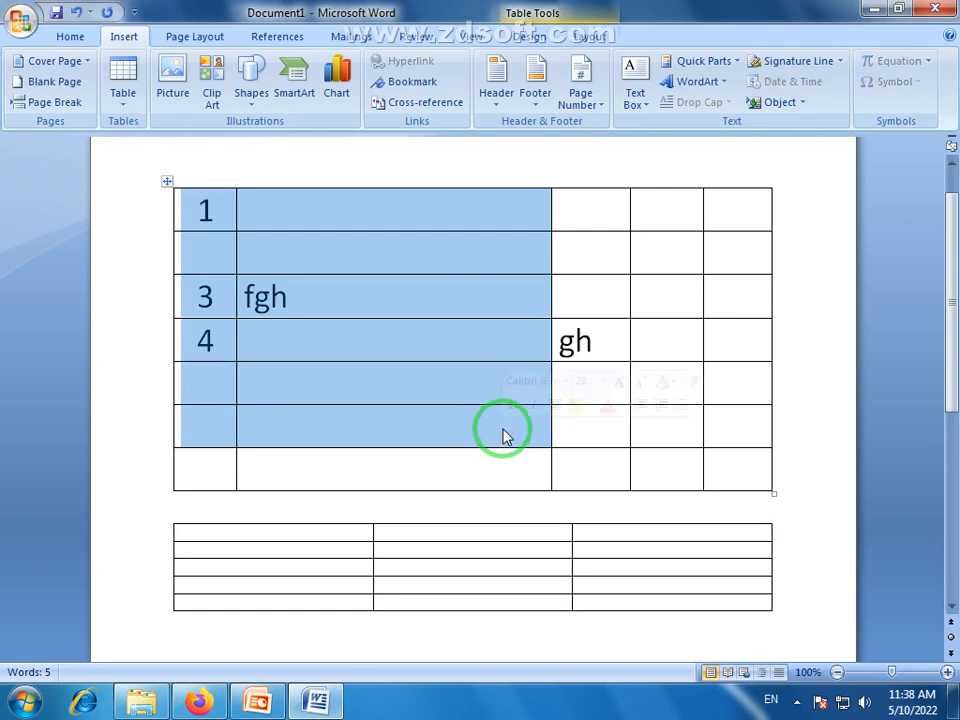
left_click(483, 327)
left_click(422, 288)
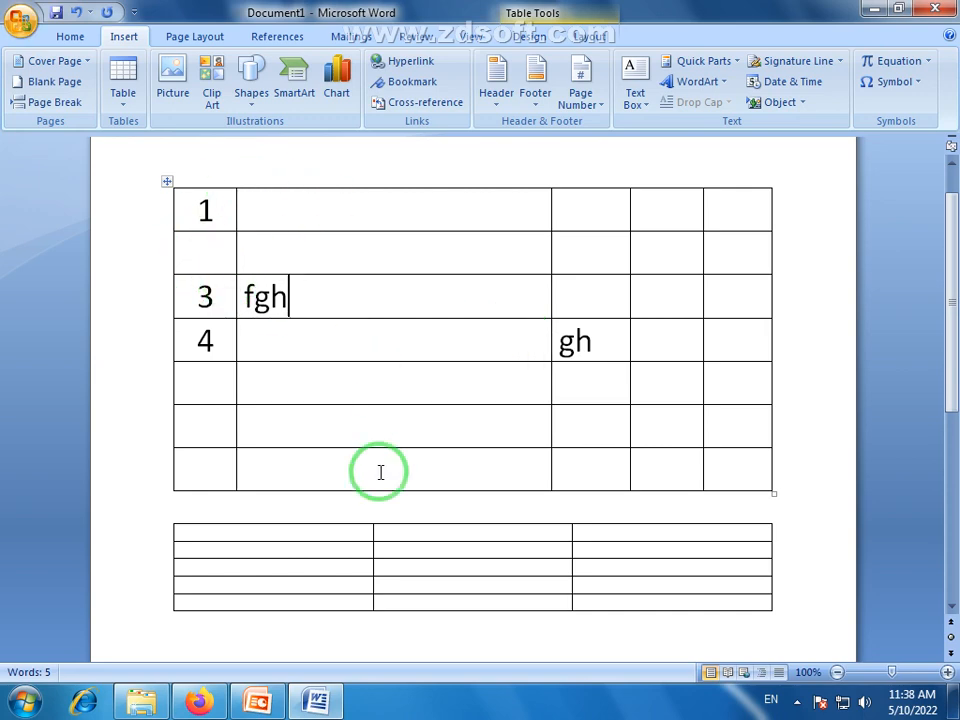
scroll(294, 360, "down", 2)
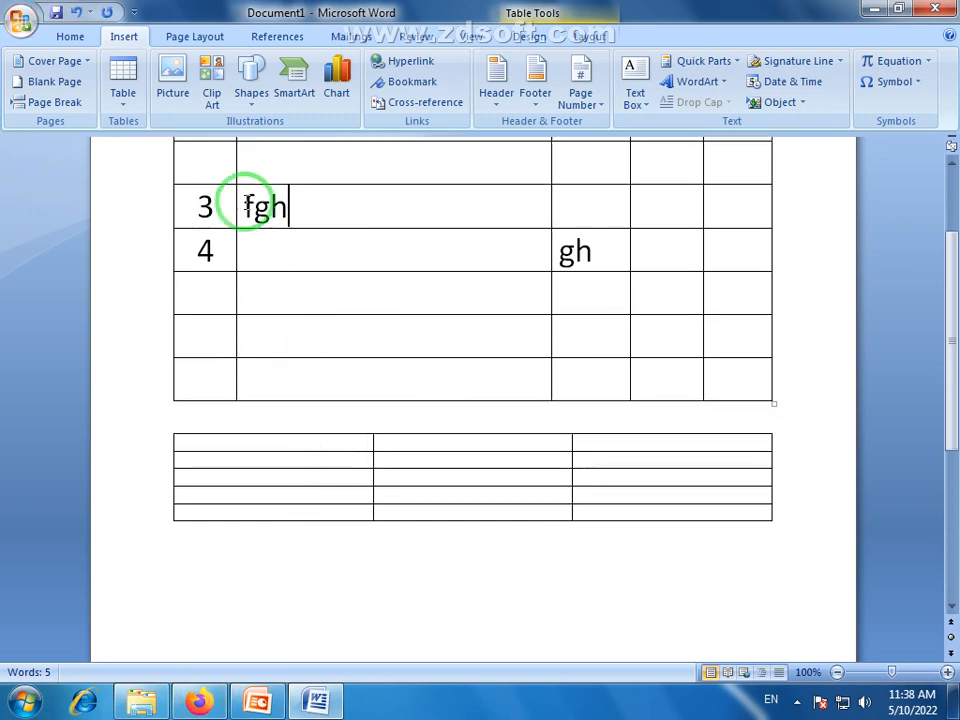
scroll(285, 268, "up", 2)
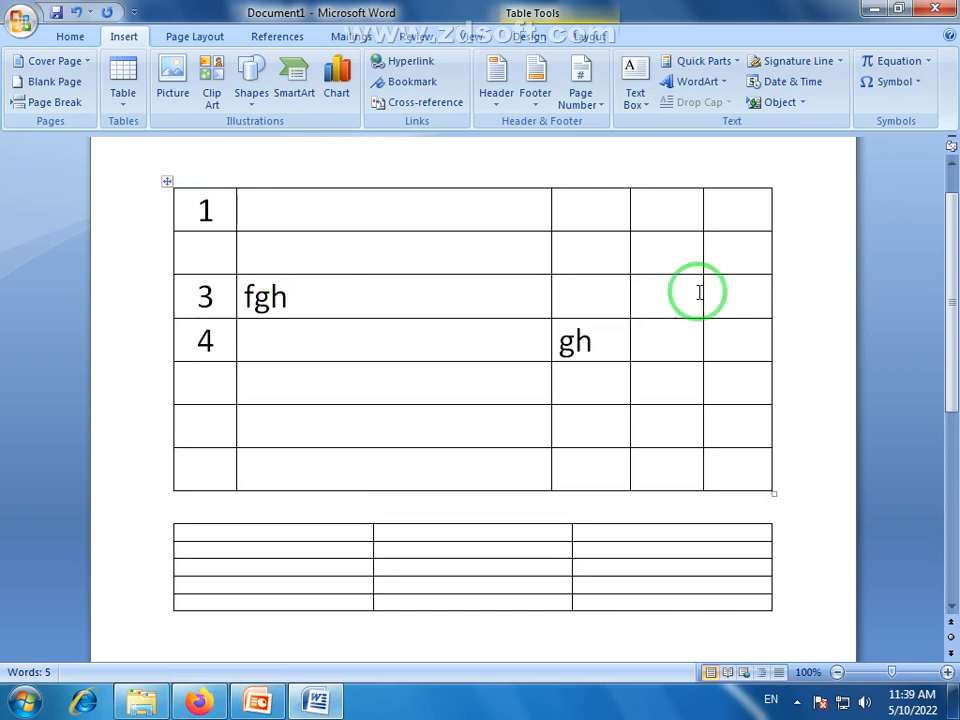
left_click_drag(953, 300, 945, 325)
left_click(180, 598)
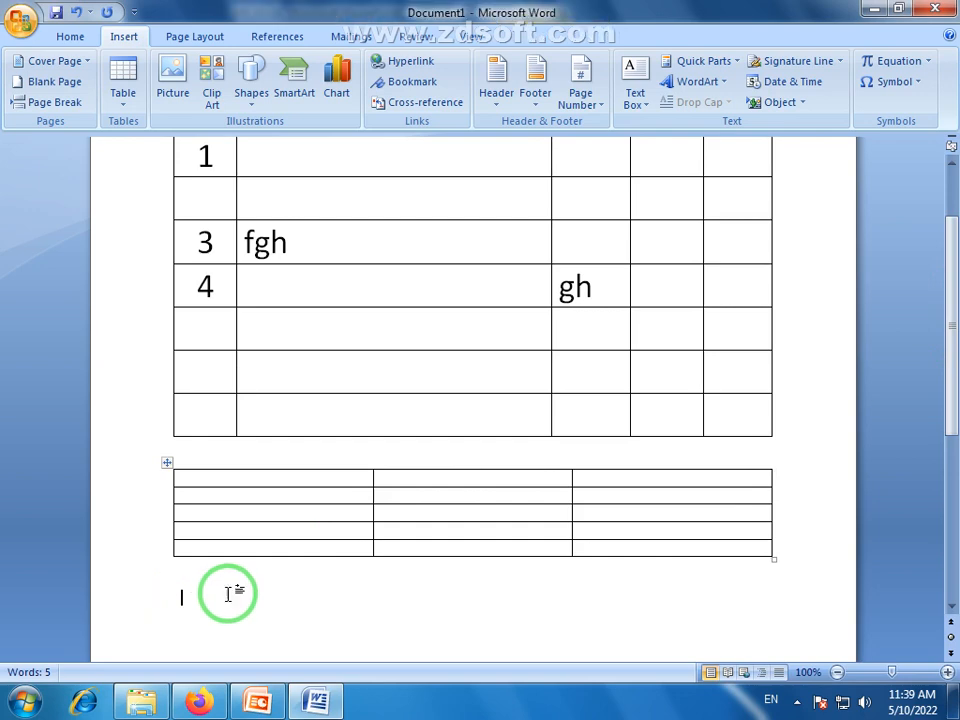
left_click(125, 97)
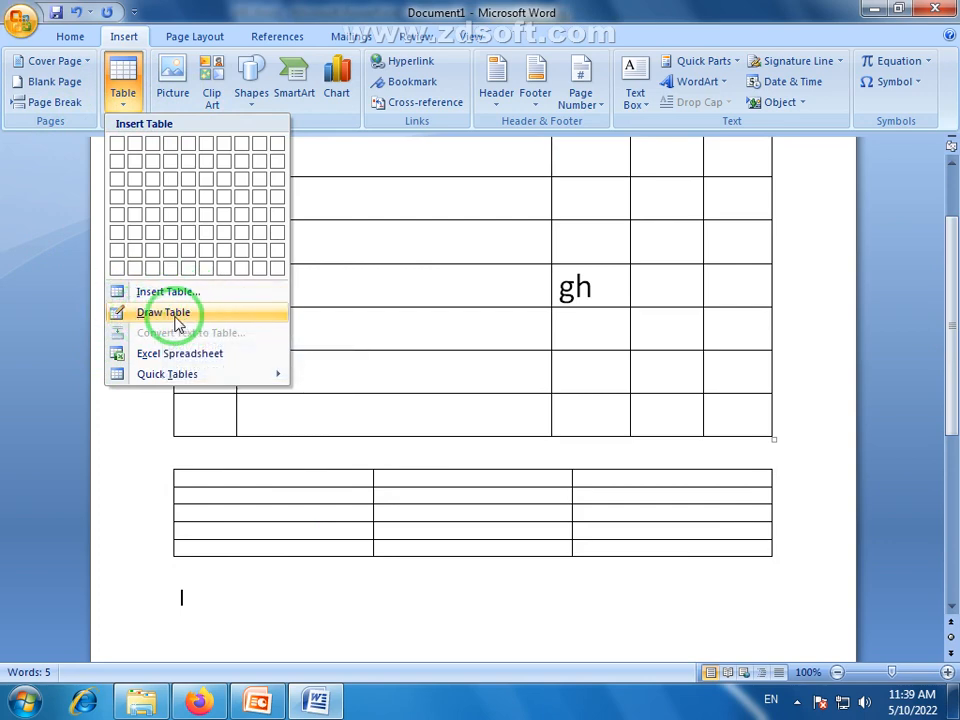
left_click(412, 613)
left_click_drag(954, 420, 957, 322)
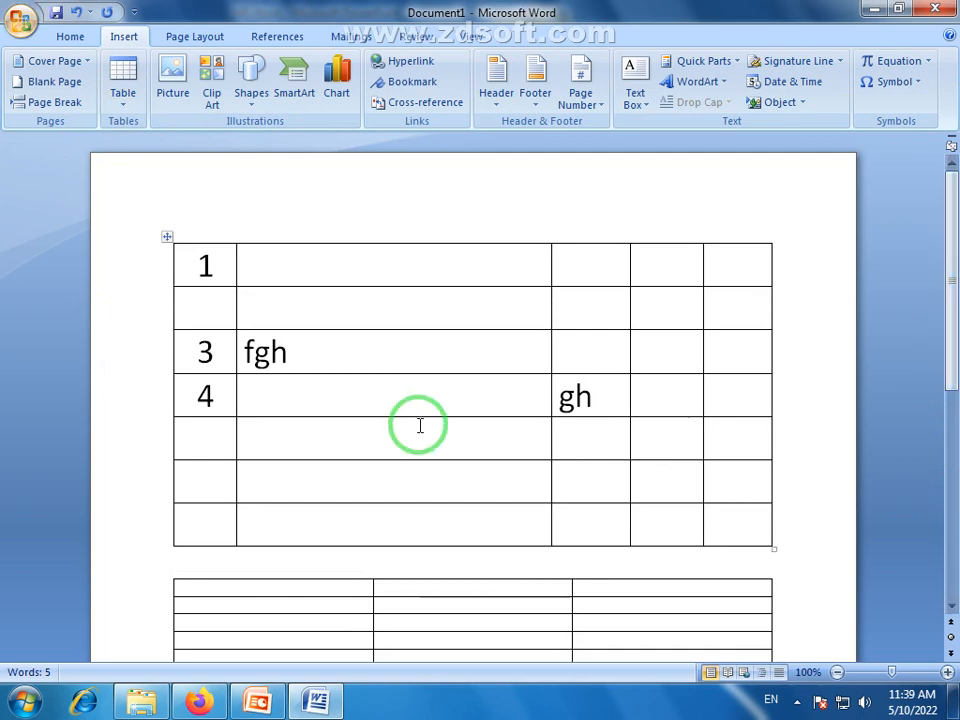
left_click_drag(195, 268, 724, 521)
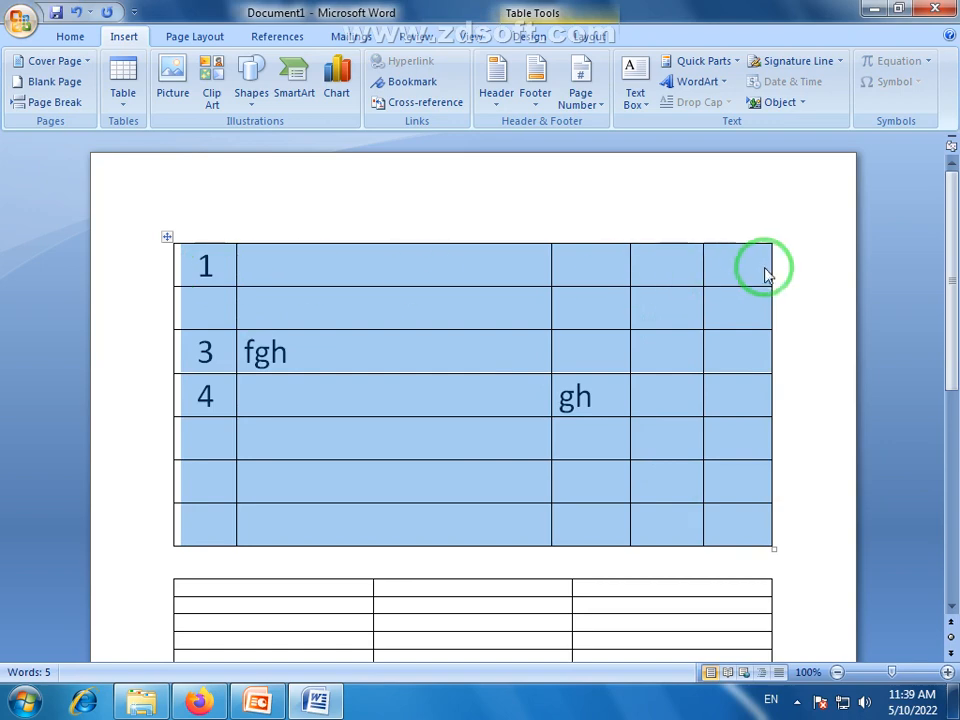
left_click_drag(765, 275, 310, 527)
left_click(310, 527)
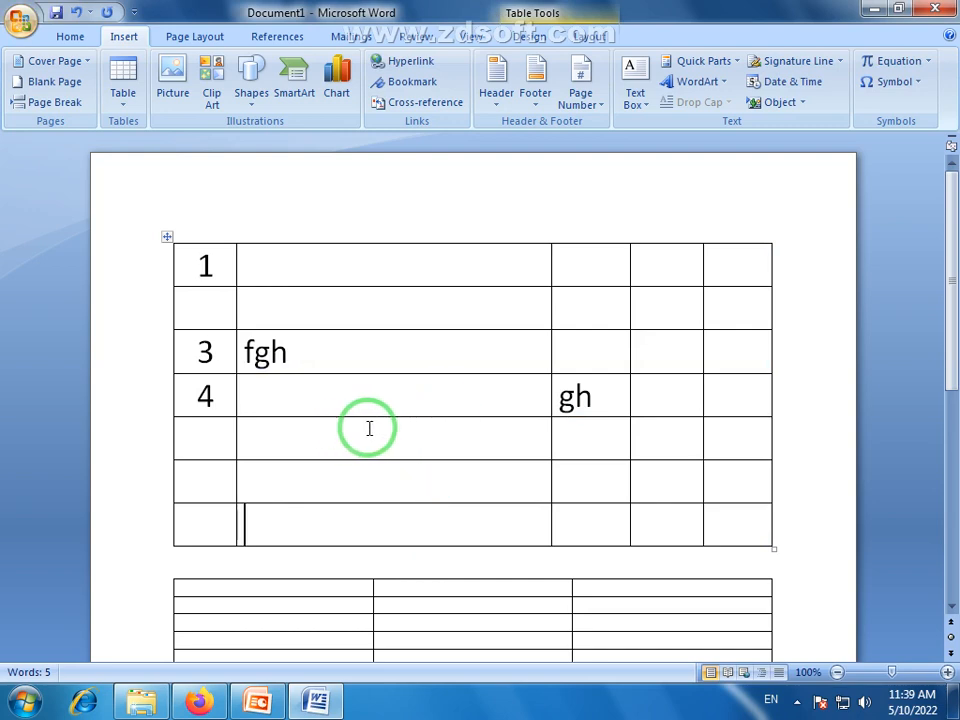
left_click_drag(383, 419, 383, 418)
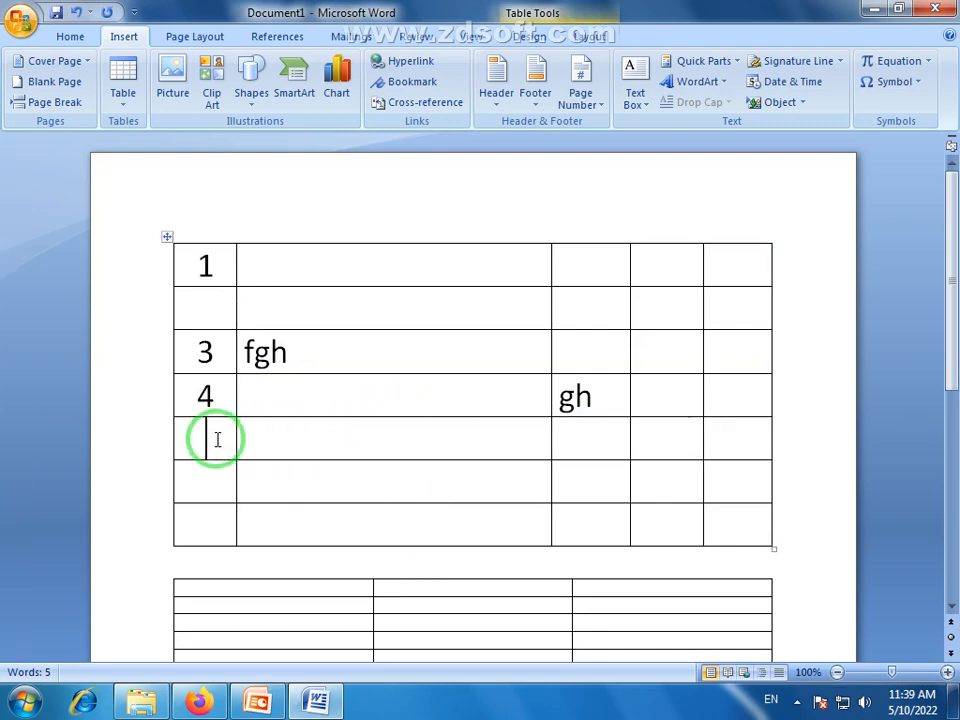
left_click(395, 440)
left_click_drag(393, 440, 416, 435)
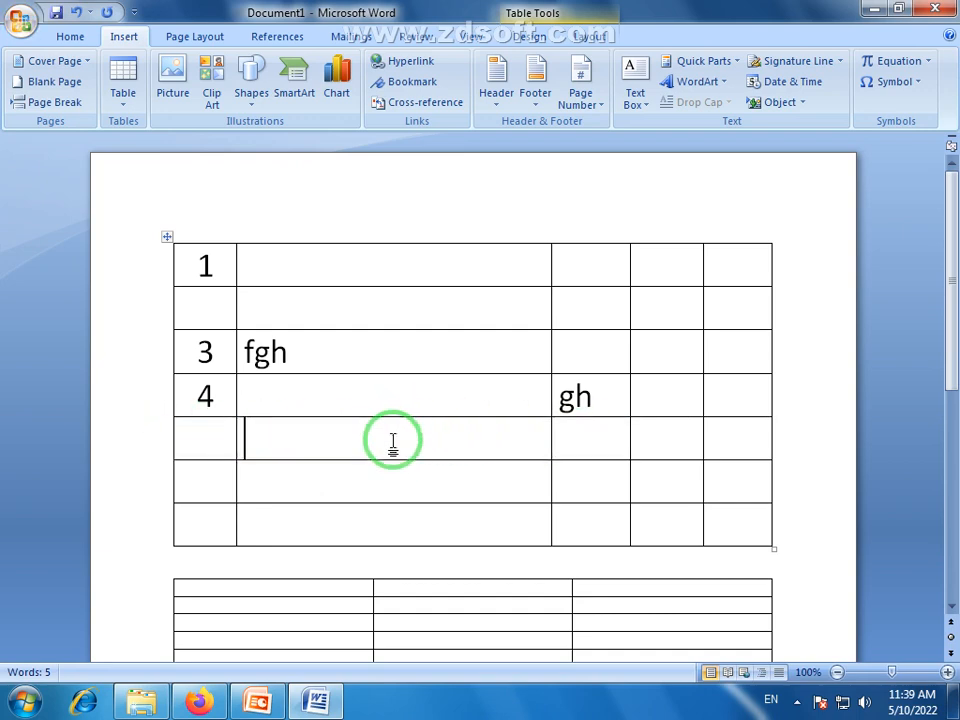
left_click(672, 384)
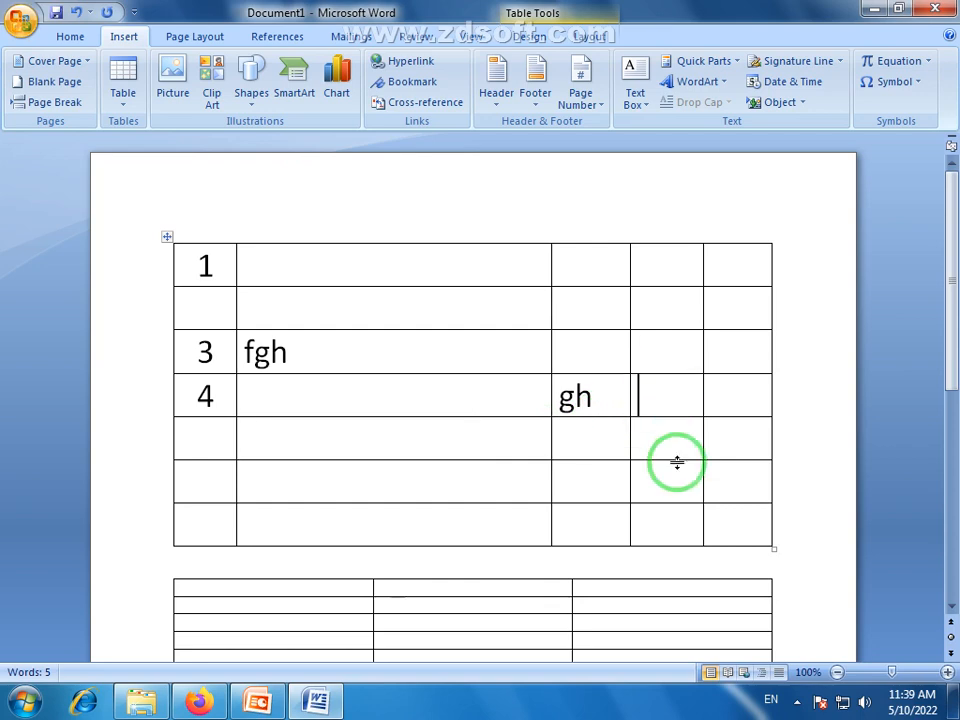
left_click(390, 488)
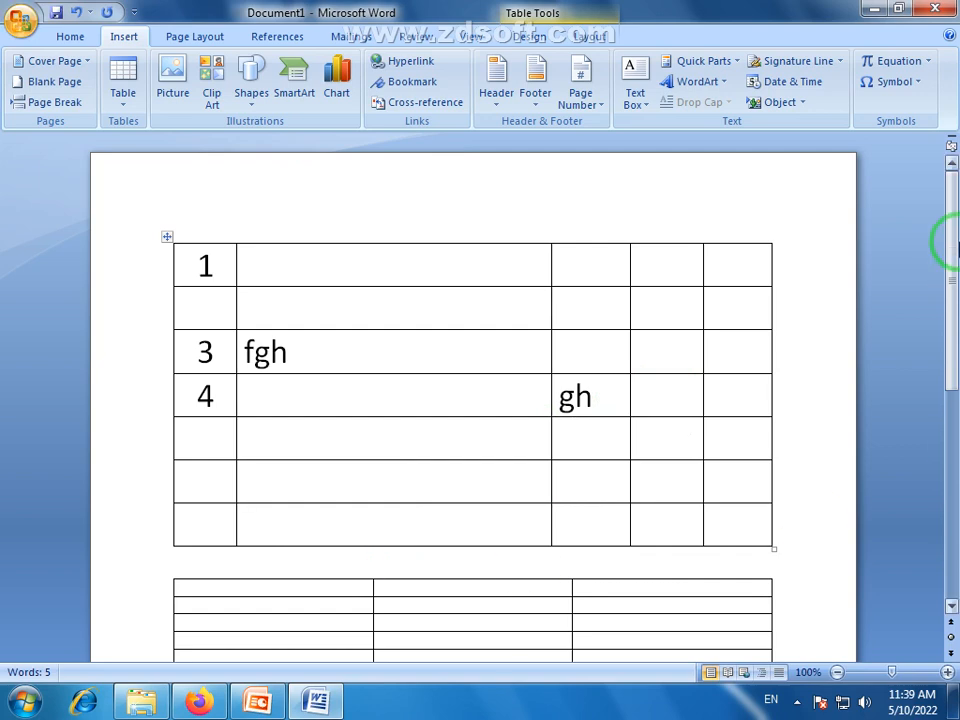
Use Draw Table to divide row 4's second cell into two cells and the second cell directly below it into three
scroll(945, 242, "down", 1)
left_click(130, 104)
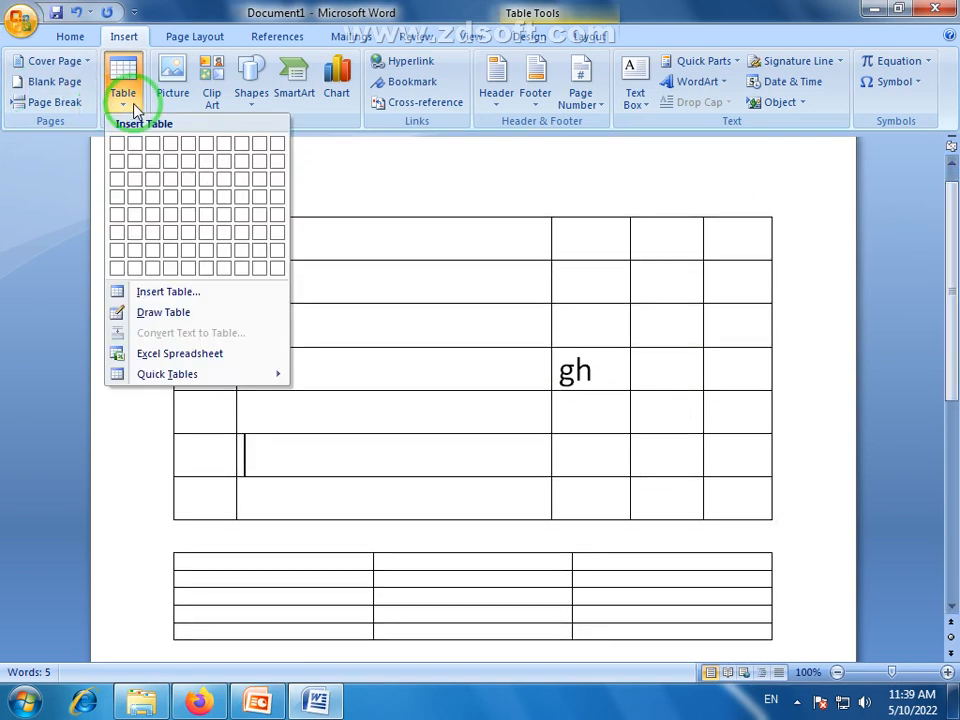
left_click(196, 314)
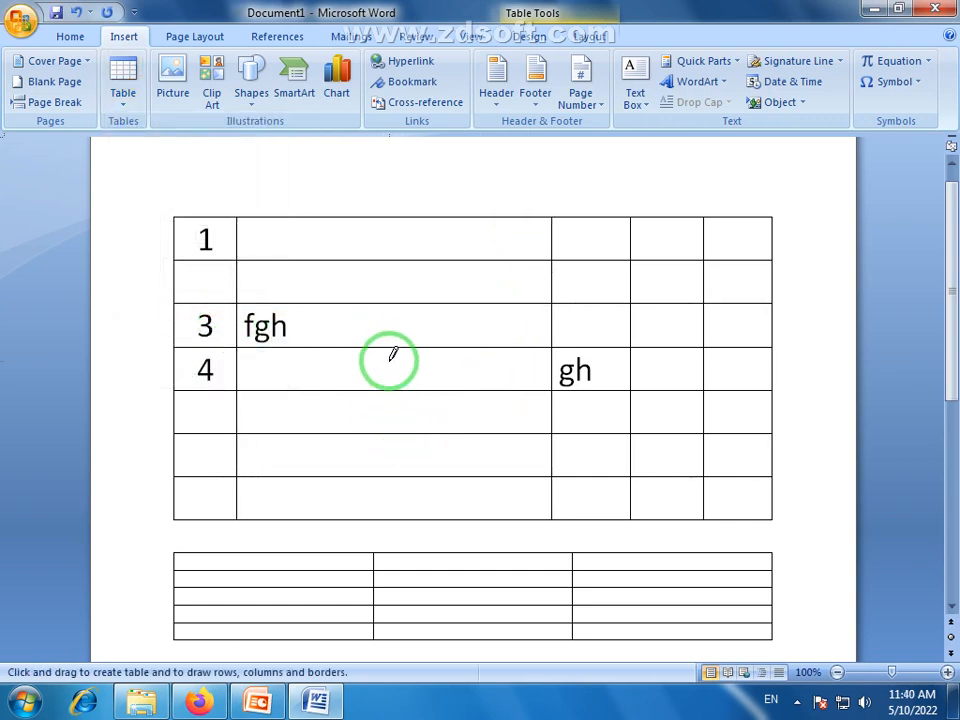
left_click_drag(385, 345, 384, 390)
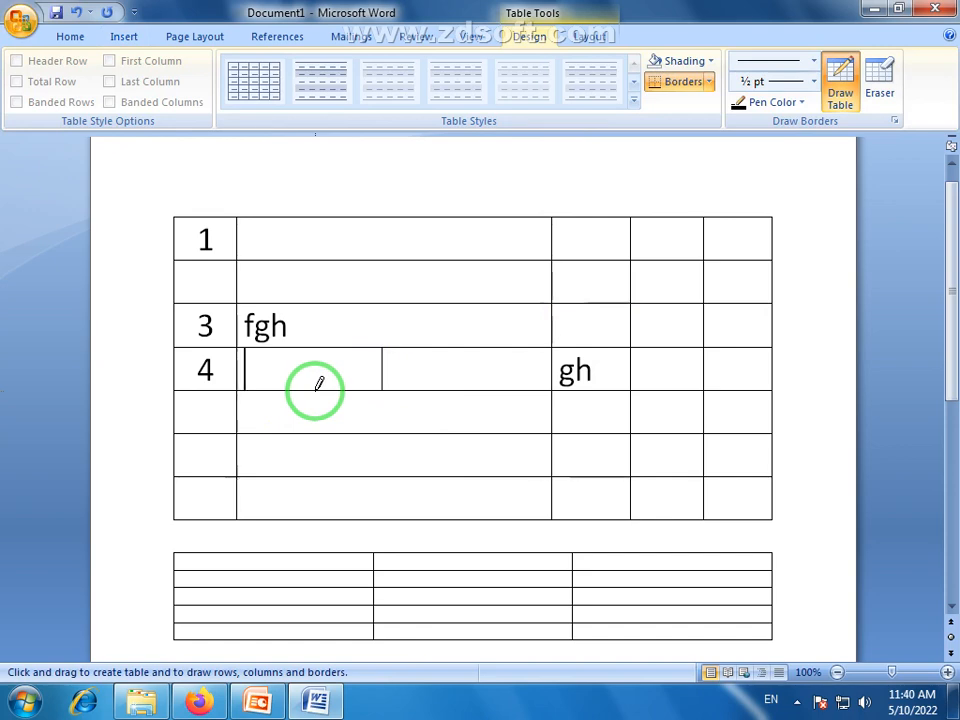
left_click_drag(317, 390, 315, 432)
left_click_drag(459, 392, 460, 432)
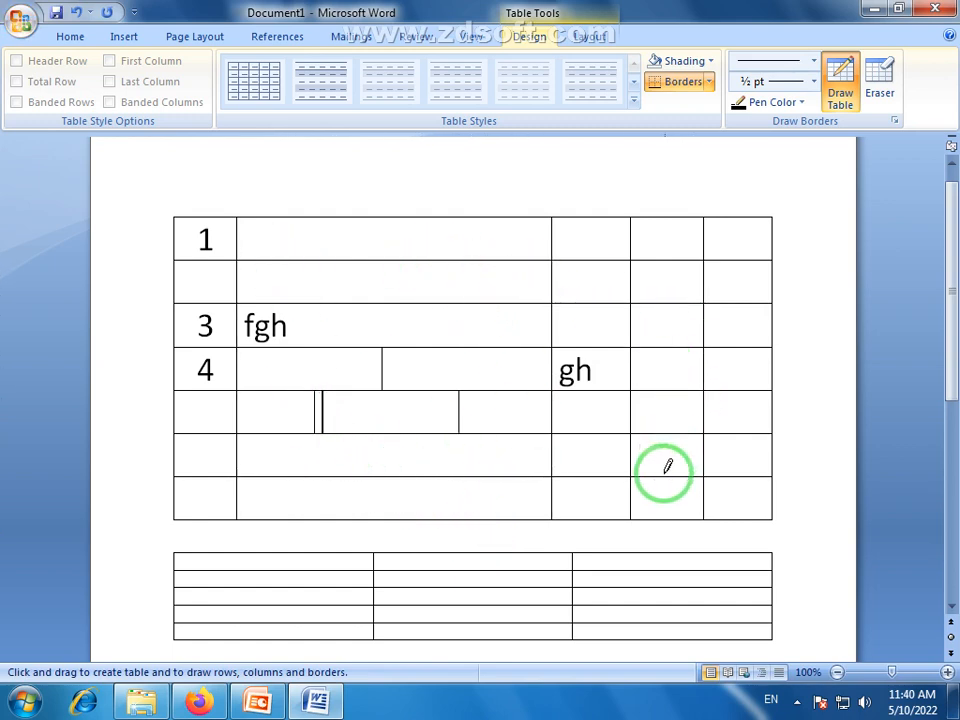
Draw a vertical line splitting the fourth cell of the first table's last row, and leave the drawing mode
left_click_drag(664, 479, 664, 505)
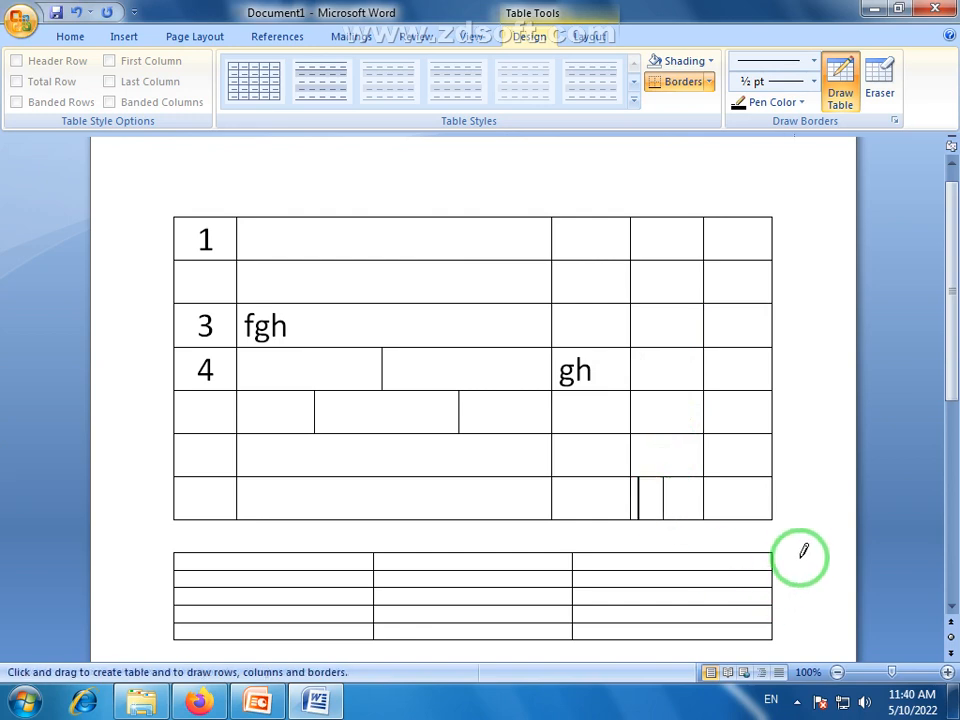
double_click(802, 547)
left_click(354, 371)
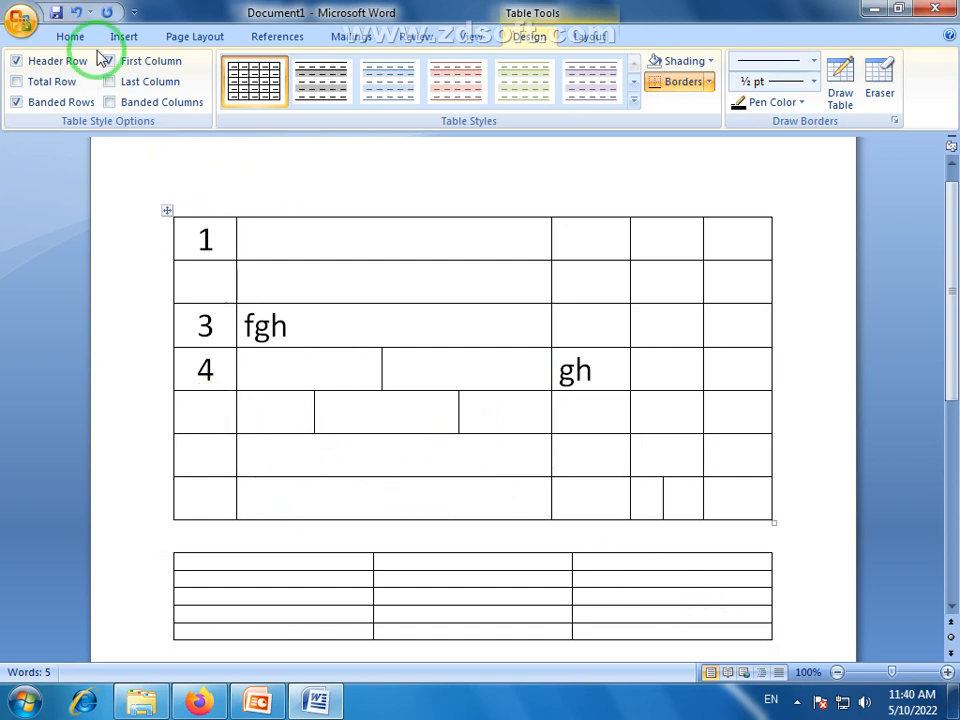
Use Draw Table to split the middle of the three small cells below row 4 horizontally into two
left_click(127, 38)
left_click(127, 98)
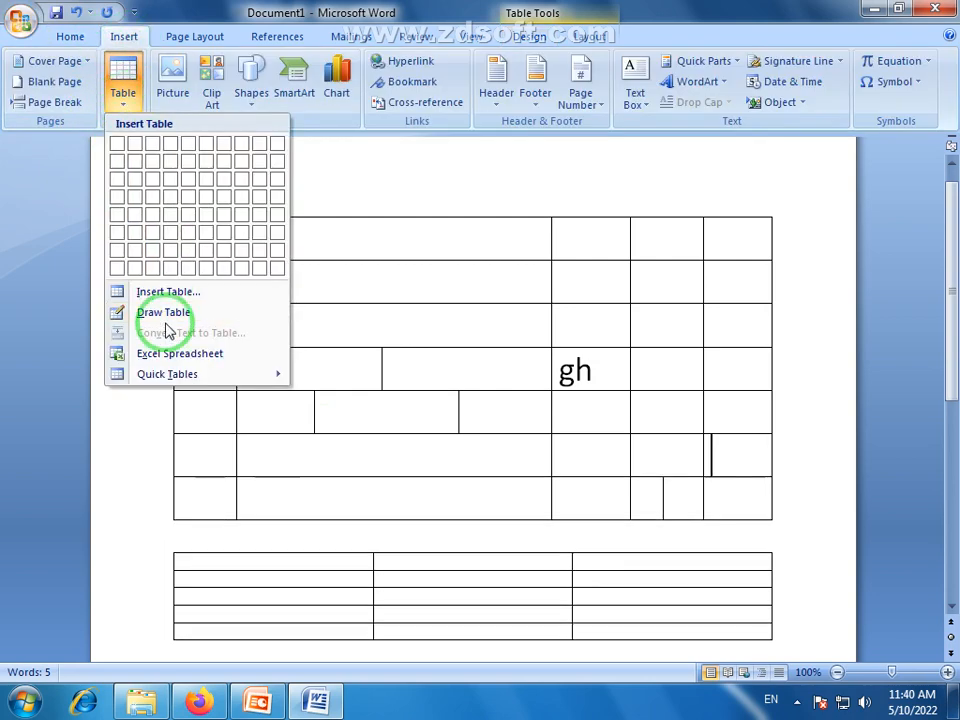
left_click(163, 313)
mouse_move(315, 392)
left_mouse_down()
mouse_move(422, 401)
mouse_move(456, 431)
left_mouse_up()
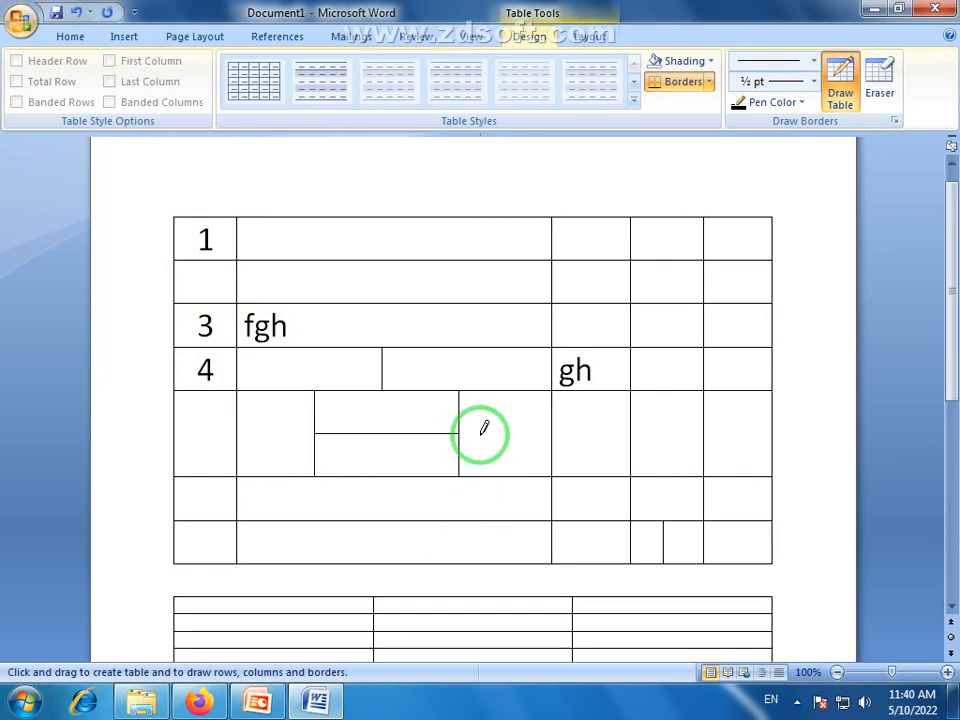
Draw a new single-cell table across the page width in the empty space below the 3-column, 5-row table
scroll(484, 429, "down", 5)
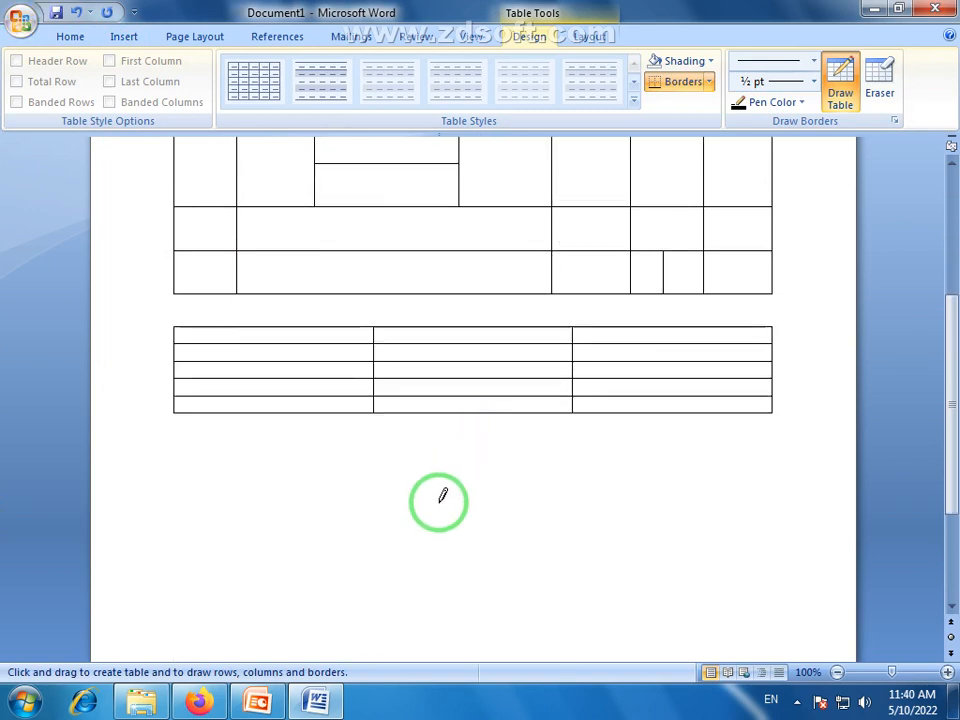
scroll(953, 432, "down", 2)
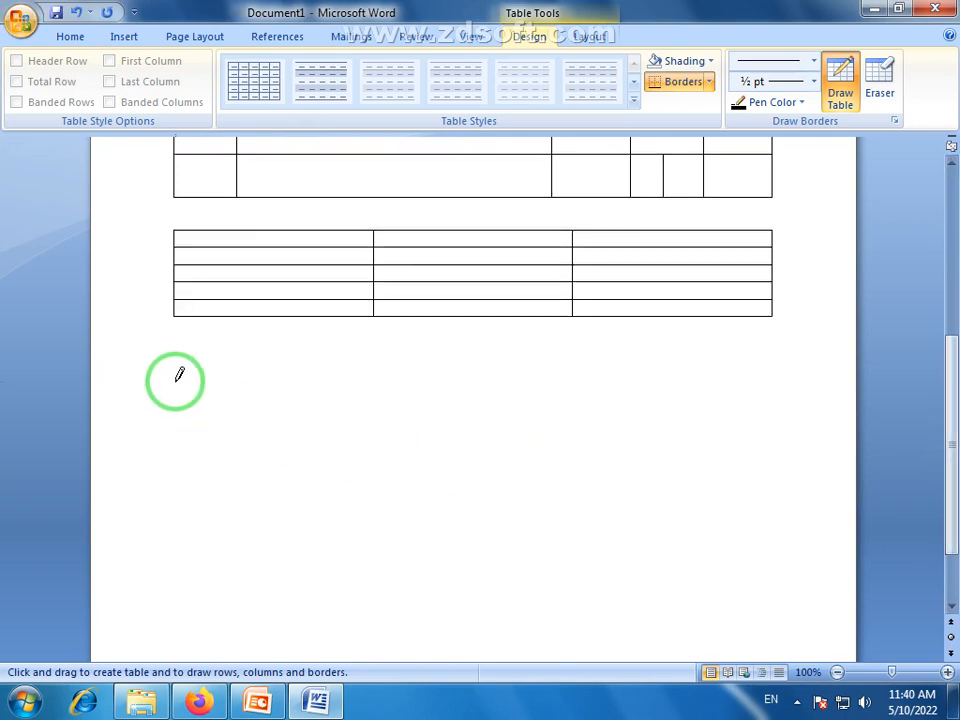
mouse_move(180, 381)
left_mouse_down()
mouse_move(703, 452)
mouse_move(765, 448)
mouse_move(777, 495)
left_mouse_up()
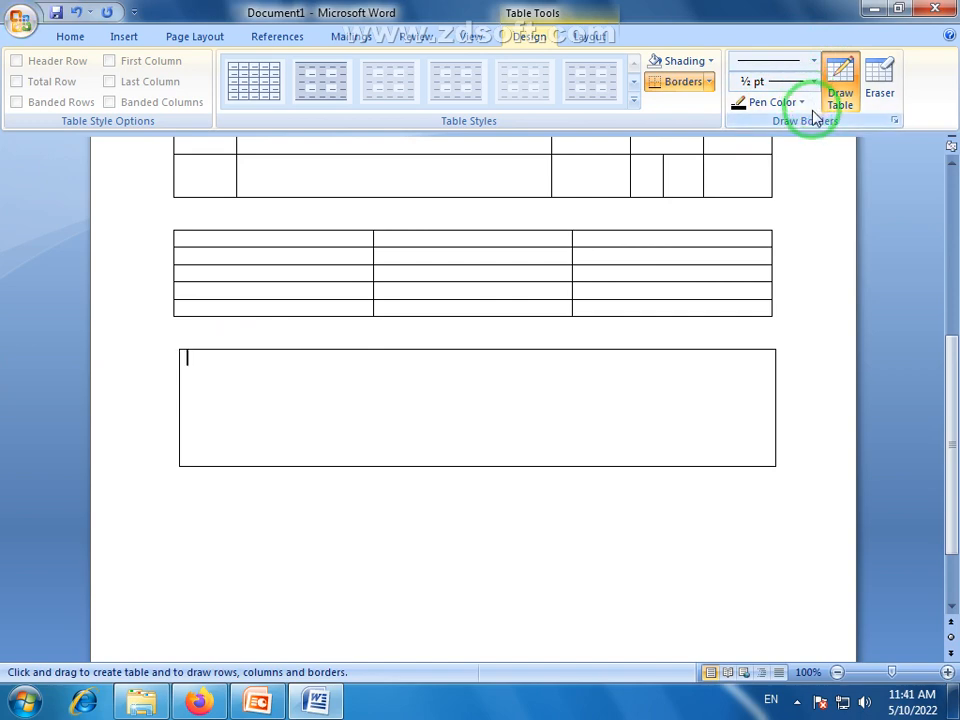
Choose the thick-thin double line style and draw a horizontal line dividing the newly drawn table into two rows
left_click(813, 62)
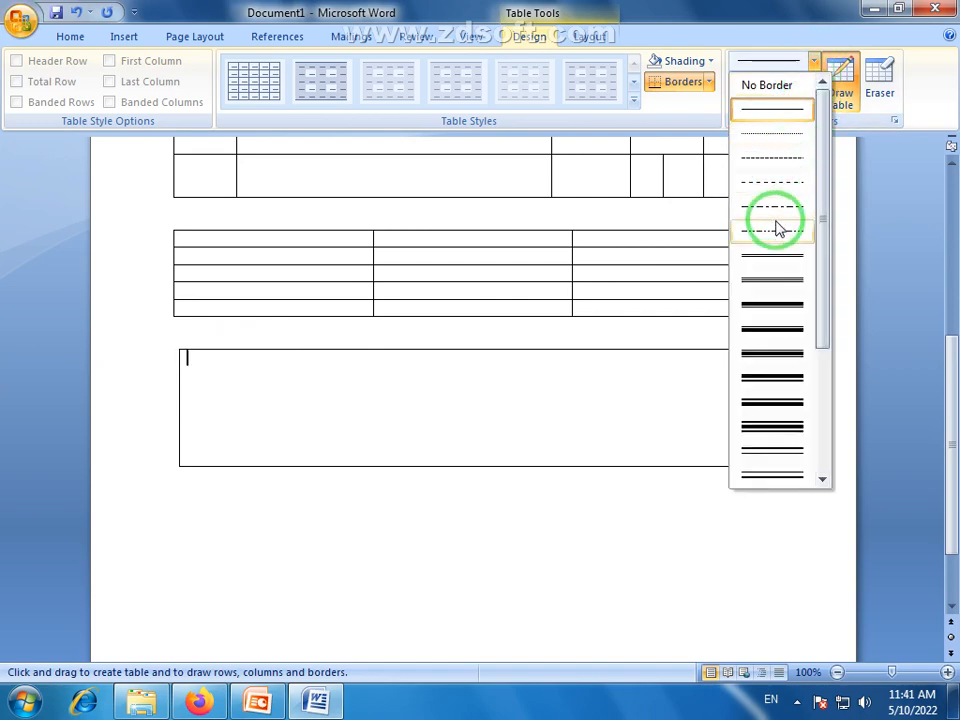
left_click(780, 304)
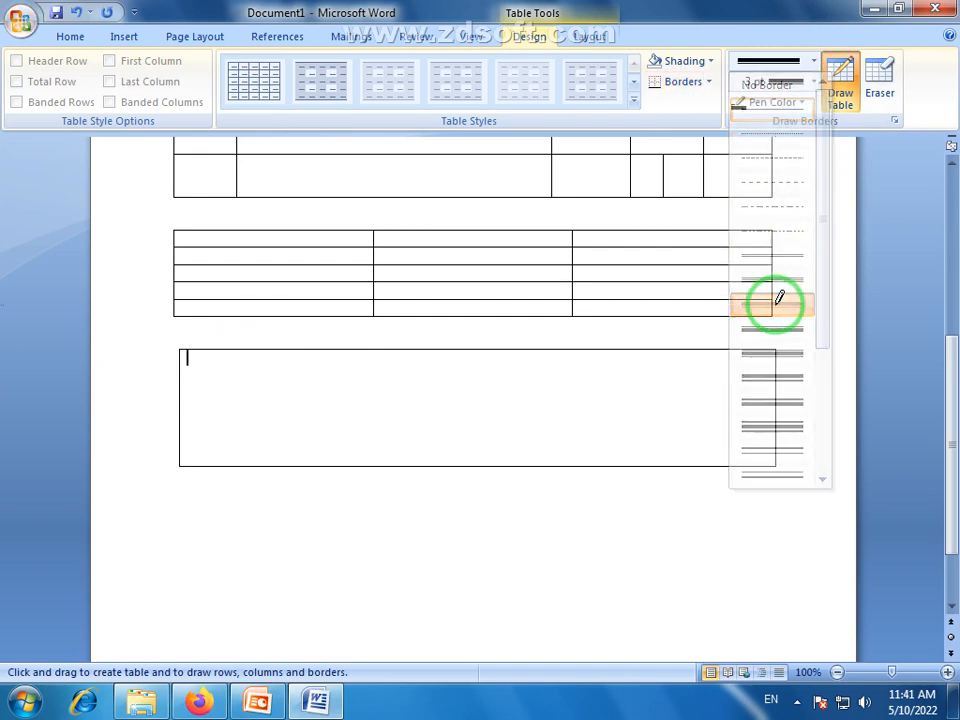
left_click_drag(191, 392, 545, 400)
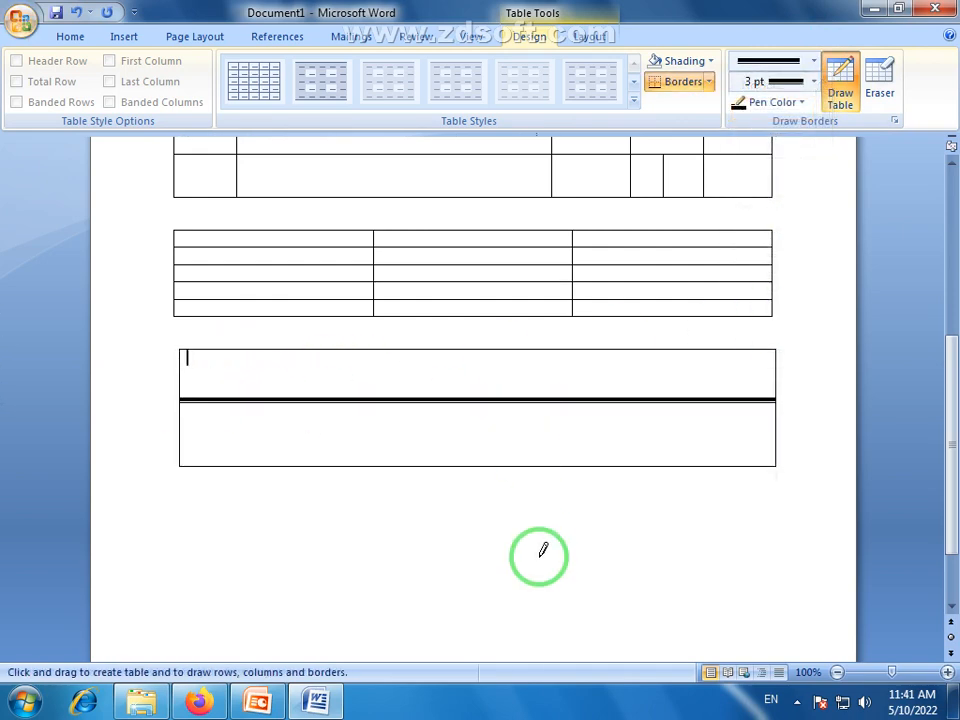
Draw another page-wide table below with the 3 pt thick-thin border, and divide it into two rows with a 1 ½ pt line
mouse_move(177, 527)
left_mouse_down()
mouse_move(722, 624)
mouse_move(775, 624)
left_mouse_up()
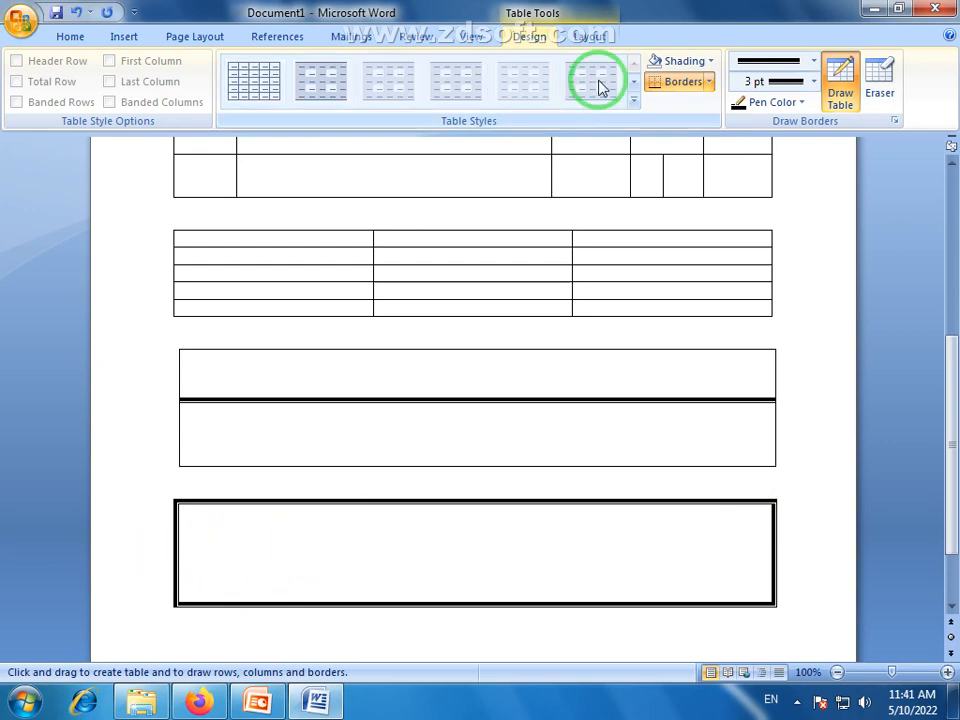
left_click(813, 84)
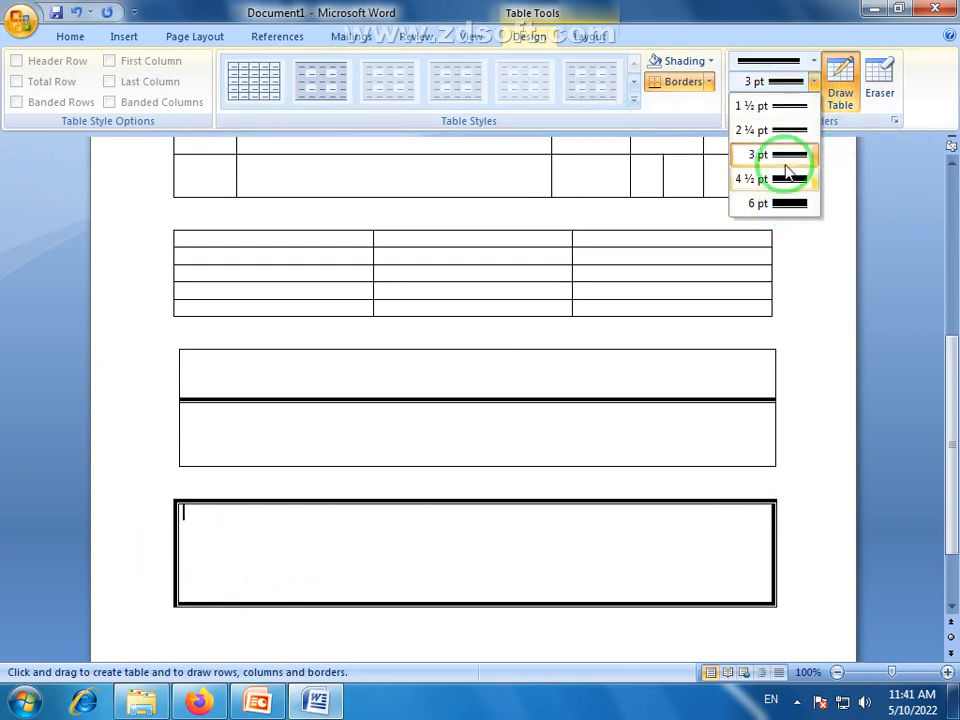
left_click(782, 107)
mouse_move(180, 545)
left_mouse_down()
mouse_move(664, 560)
mouse_move(770, 550)
left_mouse_up()
Set the pen color to standard red and draw three vertical lines dividing the thick-bordered table into four columns
left_click(801, 104)
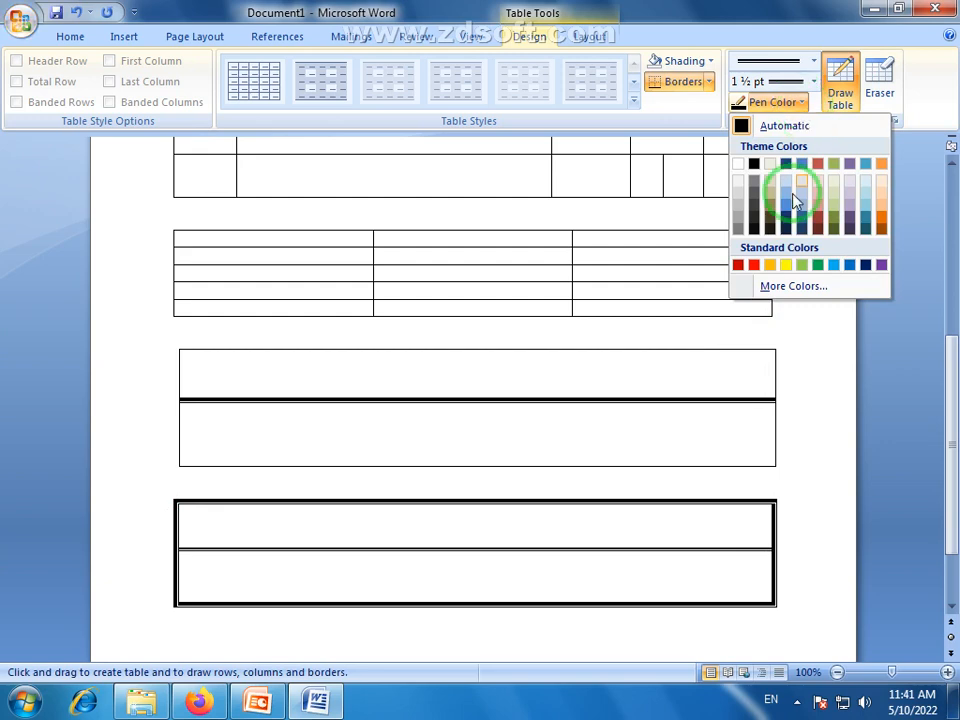
left_click(754, 265)
scroll(949, 403, "down", 2)
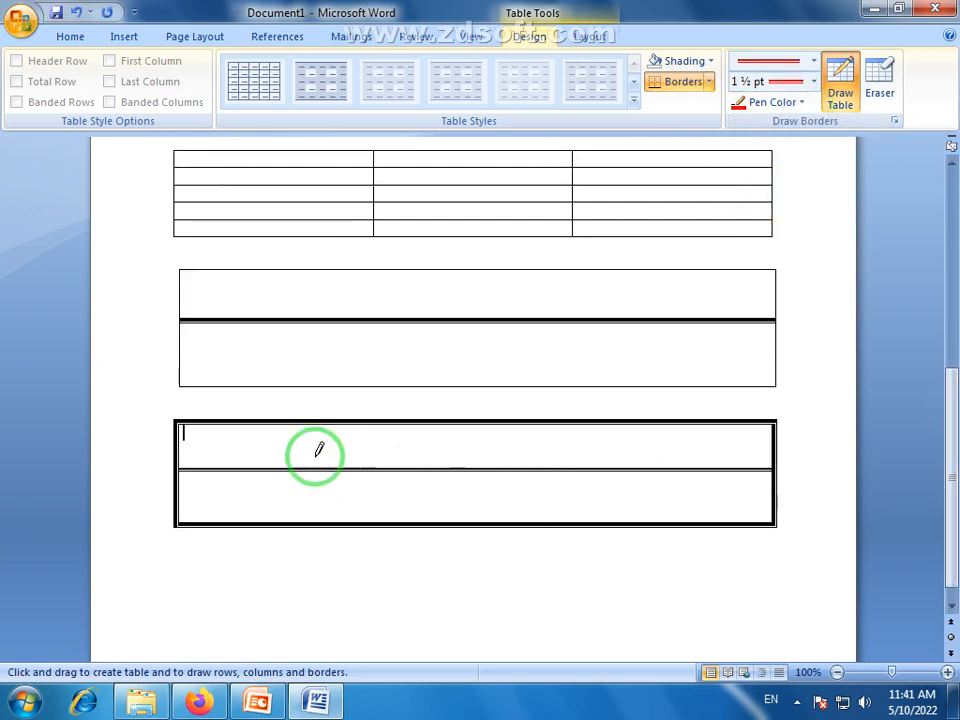
left_click_drag(317, 421, 313, 520)
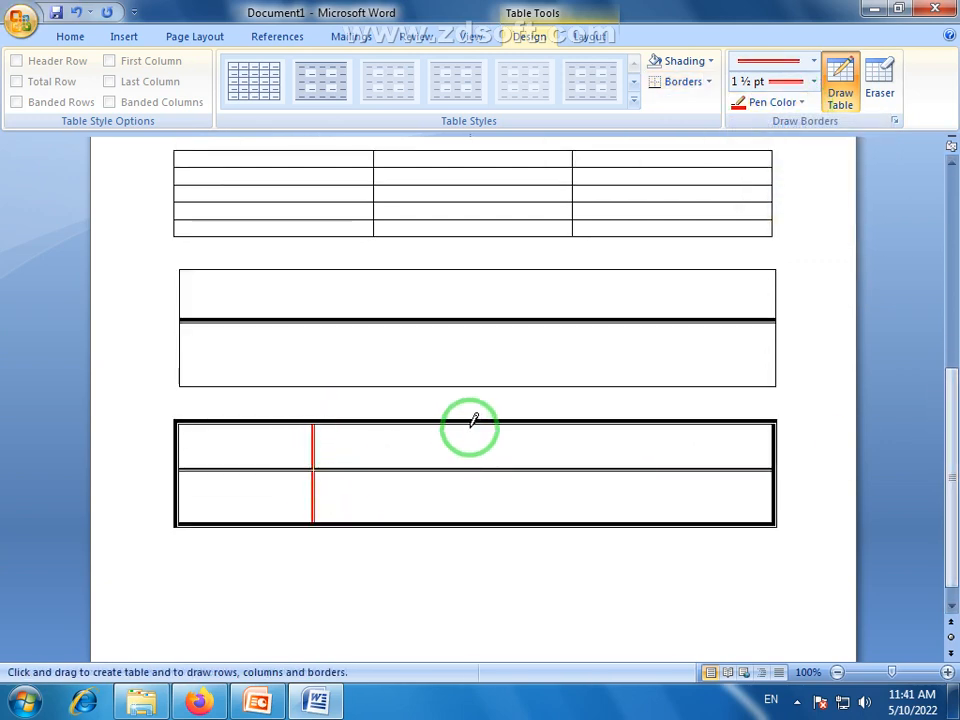
left_click_drag(471, 422, 469, 522)
left_click_drag(610, 422, 609, 522)
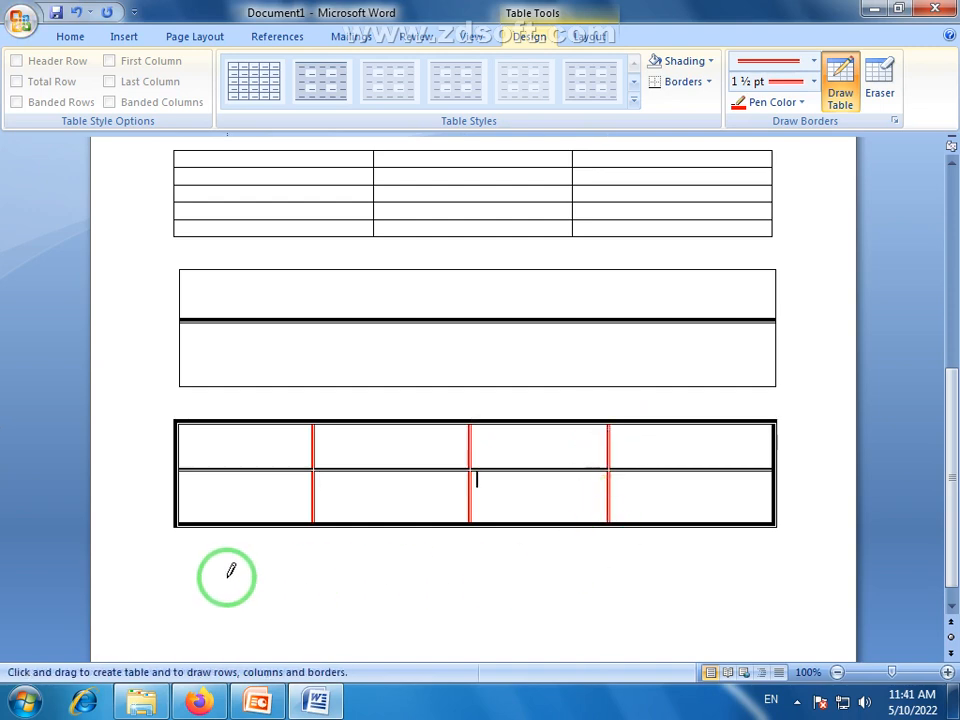
Draw a narrow red one-row table below the thick-bordered one and divide it into three cells with two vertical lines
left_click_drag(228, 576, 684, 586)
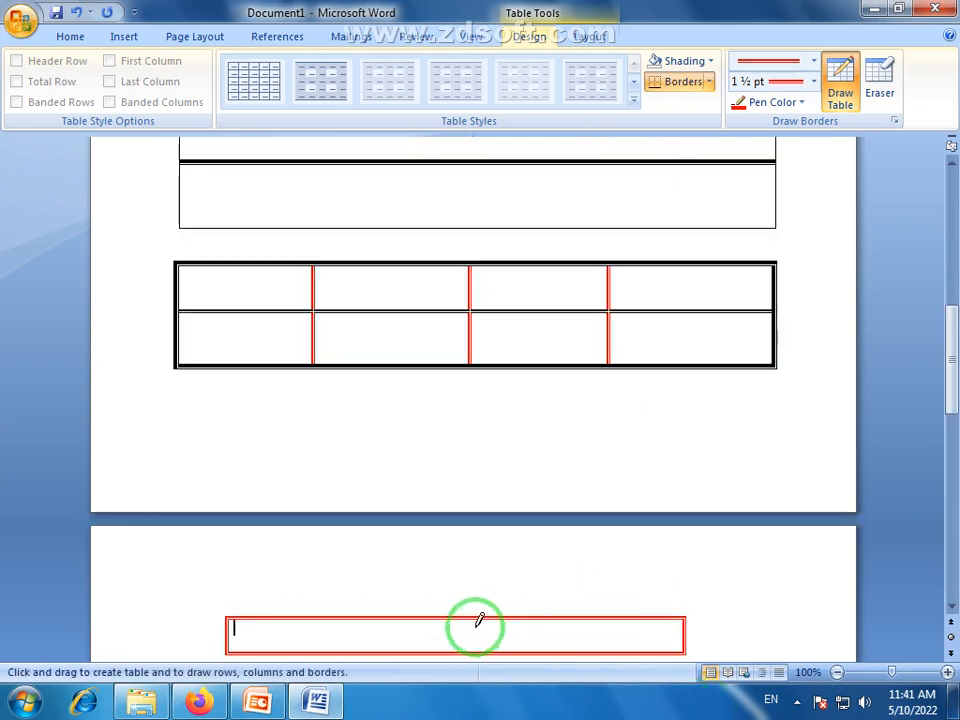
left_click_drag(384, 612, 382, 650)
left_click_drag(555, 614, 554, 648)
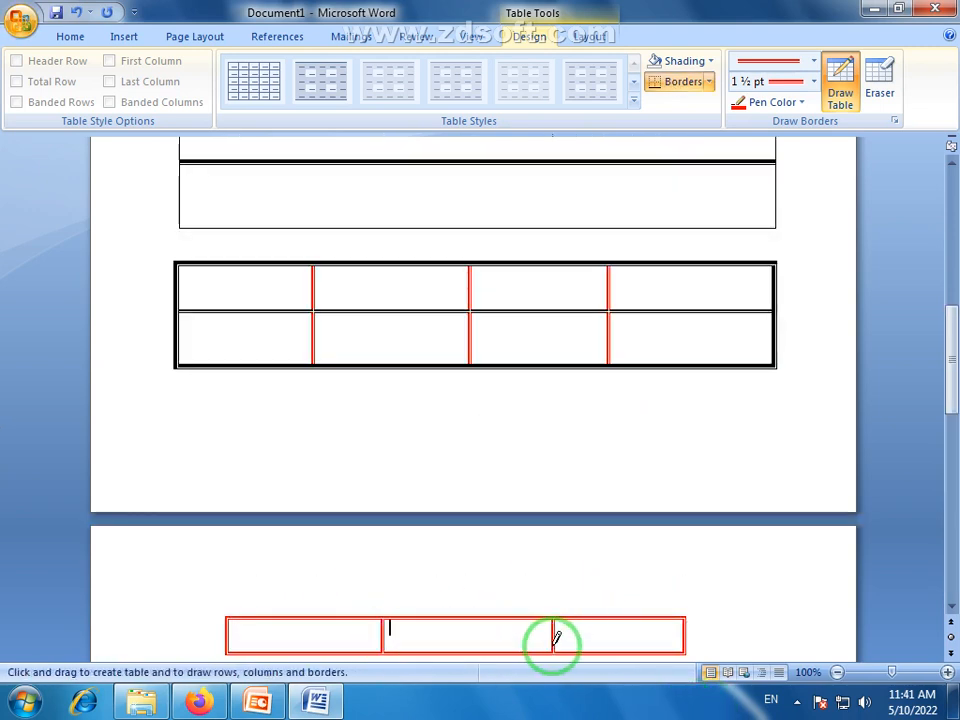
Stop drawing tables and add a three-item numbered list below the red table: ;lkjl;kjklj, Klj;kljl; and jkbsdjklk
scroll(659, 513, "down", 2)
scroll(577, 485, "down", 2)
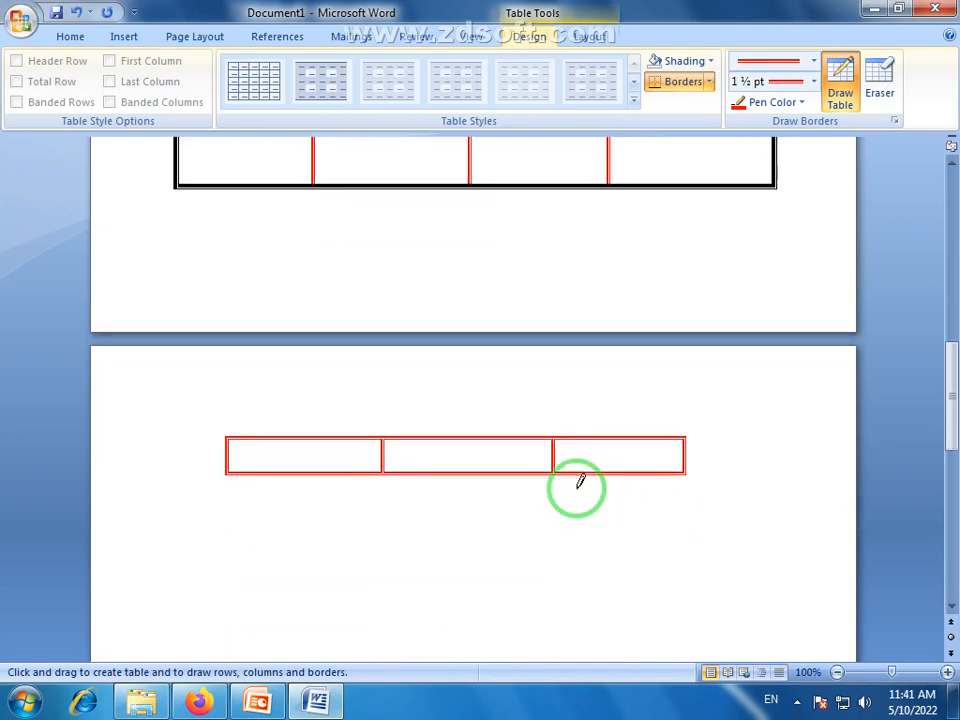
left_click_drag(388, 636, 435, 565)
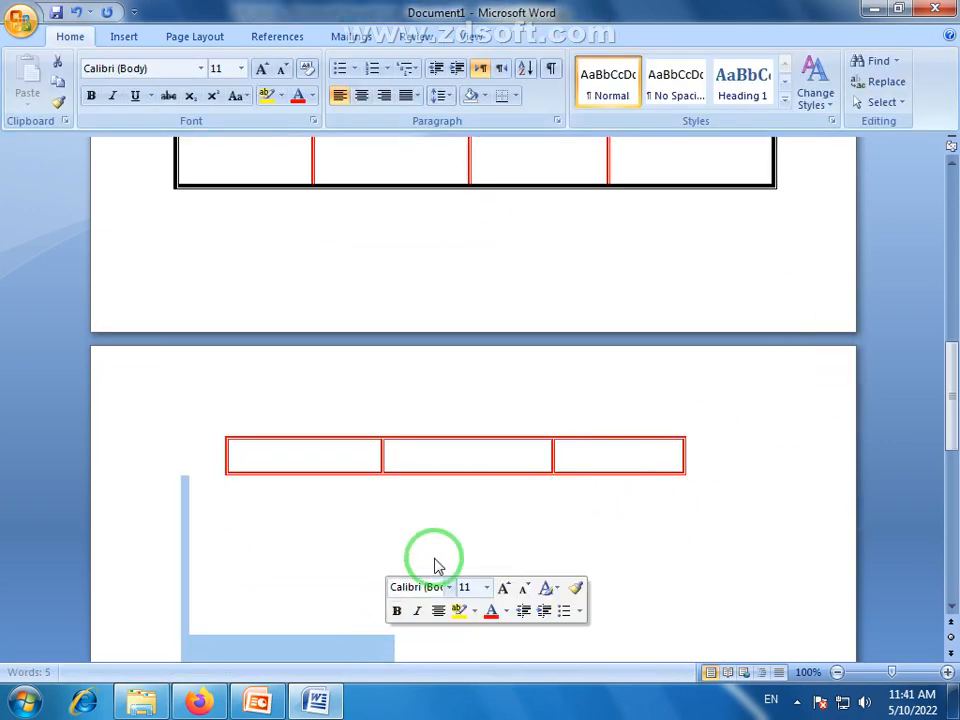
key("ctrl+z")
left_click(246, 560)
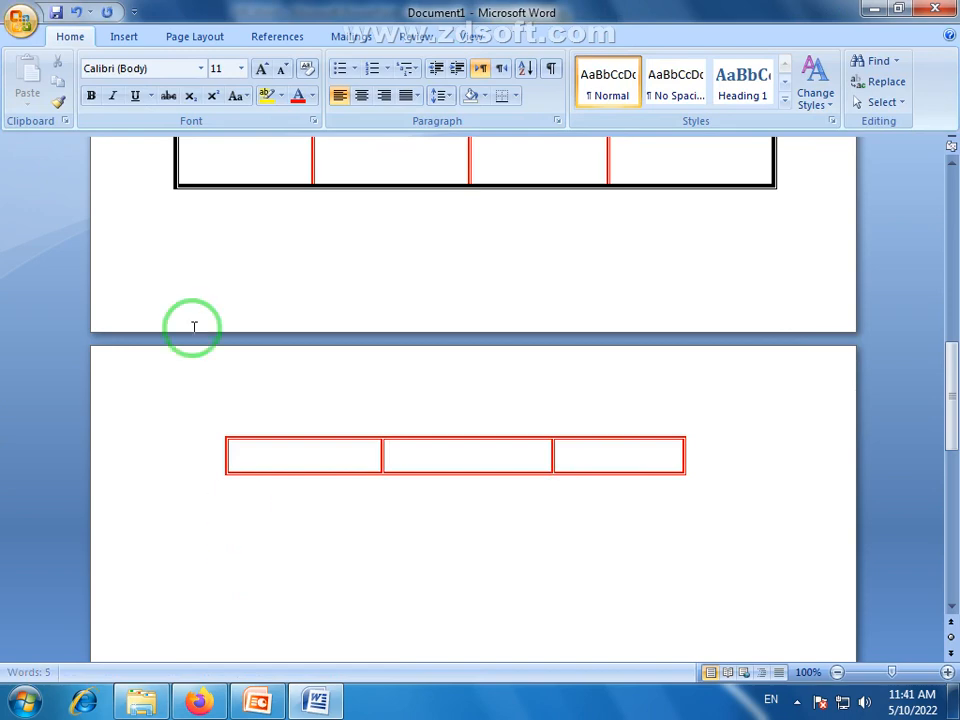
left_click(120, 36)
left_click(128, 104)
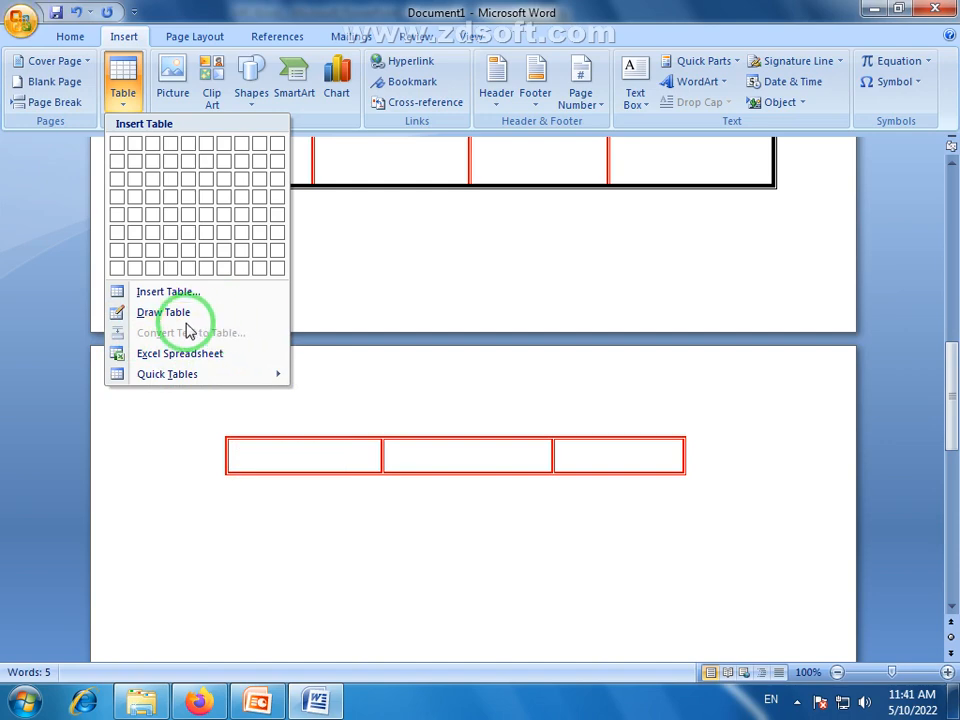
left_click_drag(953, 402, 955, 447)
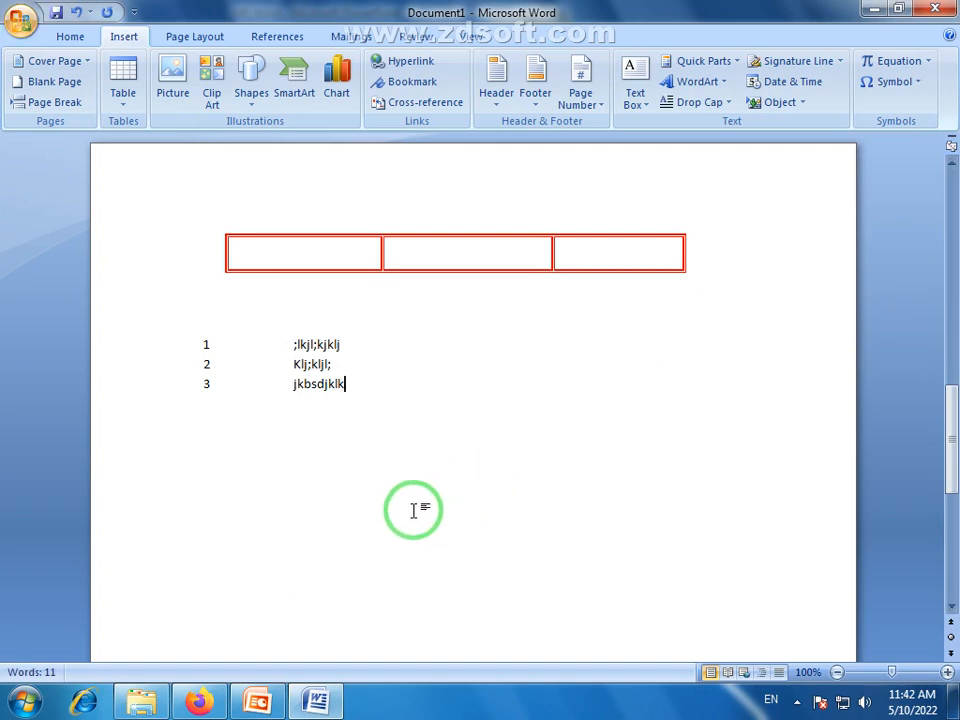
Check whether Convert Text to Table is available with the numbered list selected and with the cursor in a red table cell
left_click_drag(345, 385, 186, 341)
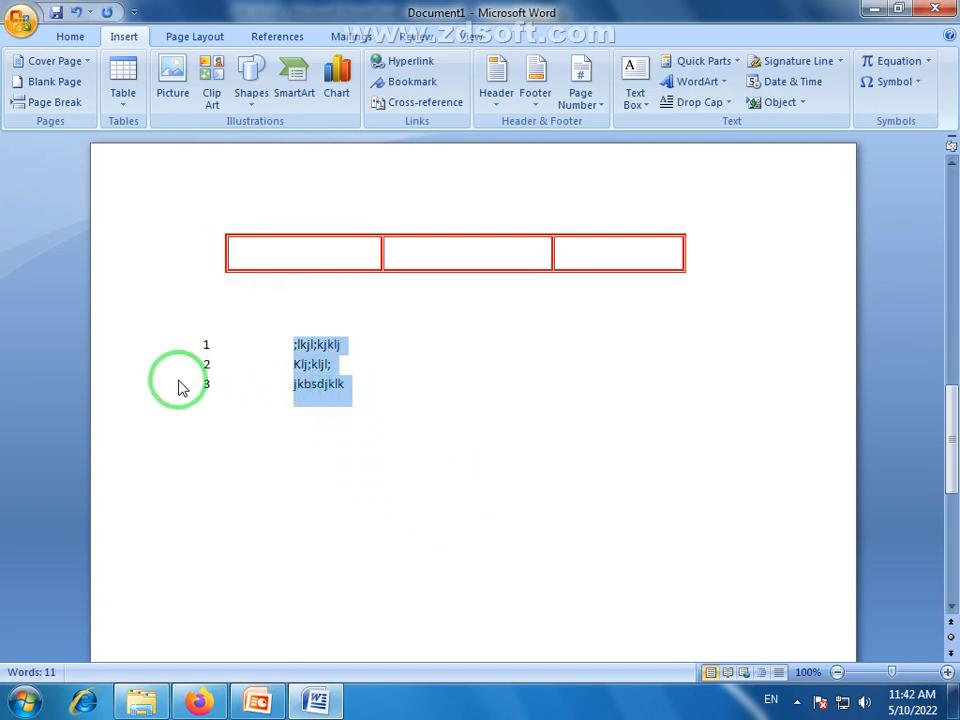
left_click(185, 434)
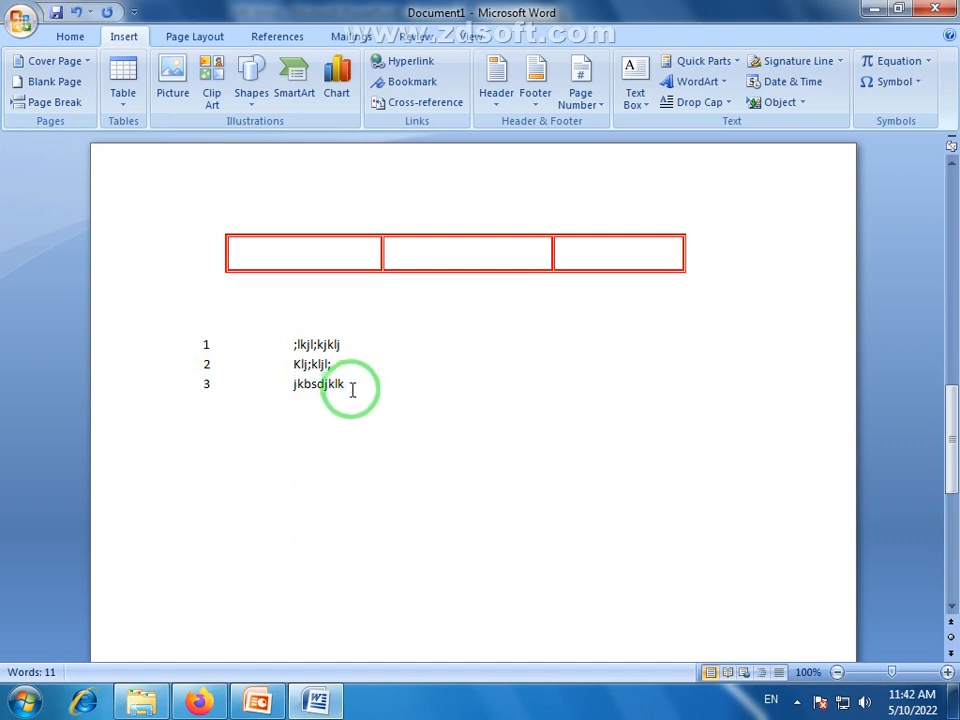
left_click_drag(354, 388, 186, 345)
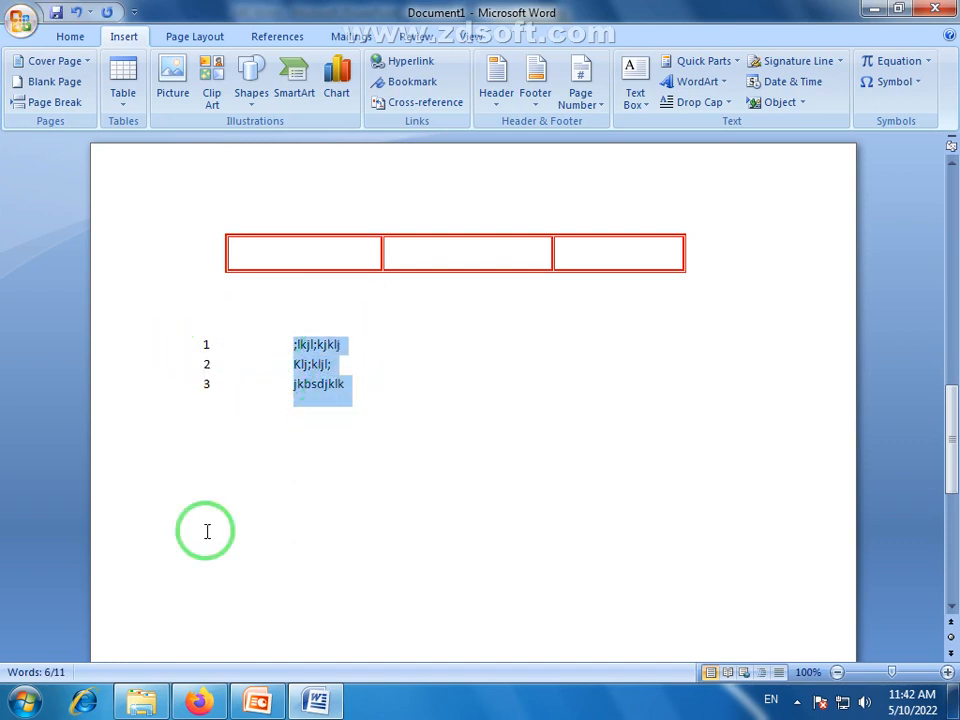
left_click(121, 110)
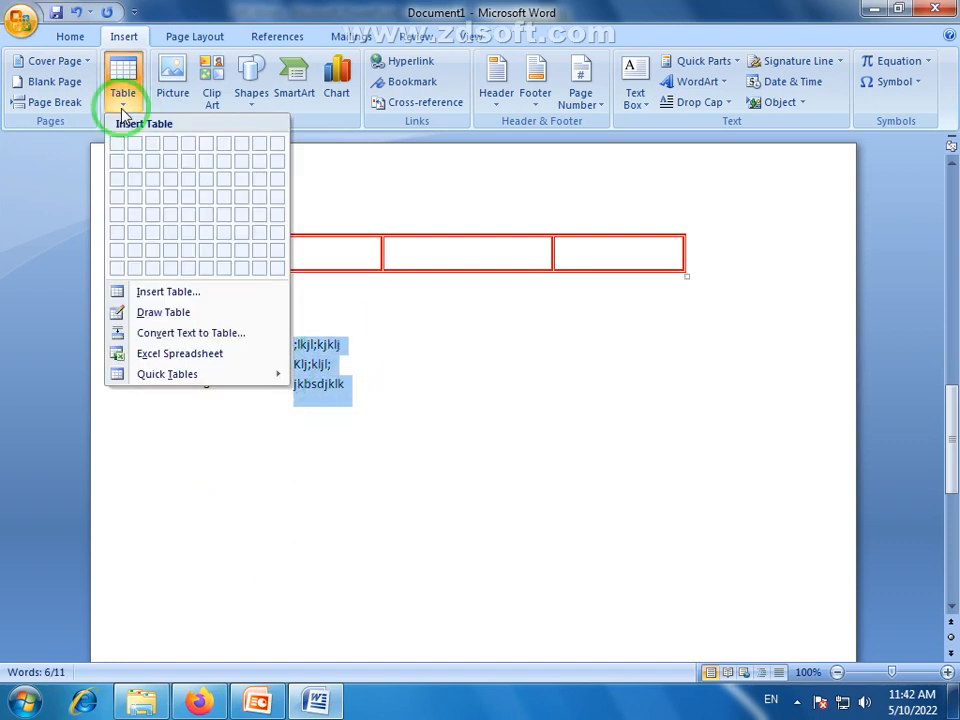
left_click(293, 457)
left_click(290, 460)
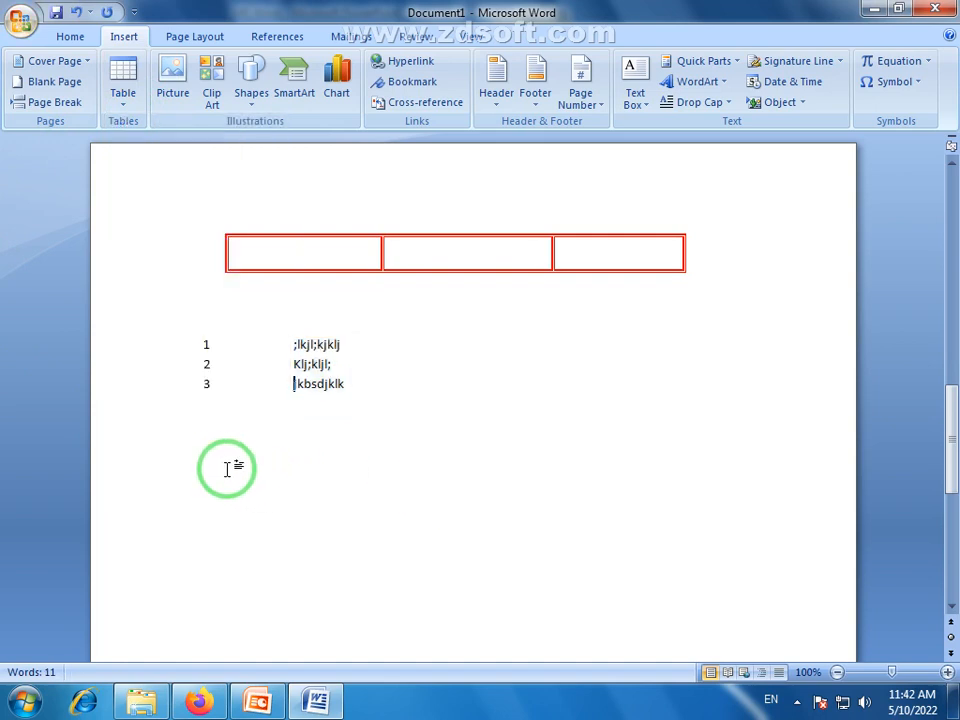
left_click(243, 190)
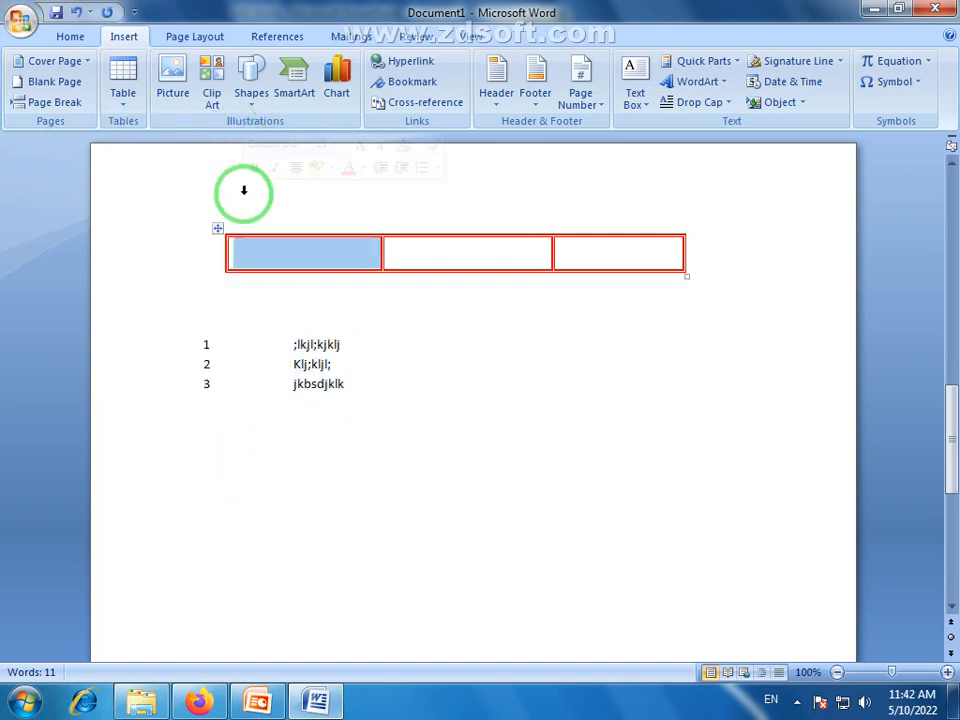
left_click(403, 249)
left_click(130, 103)
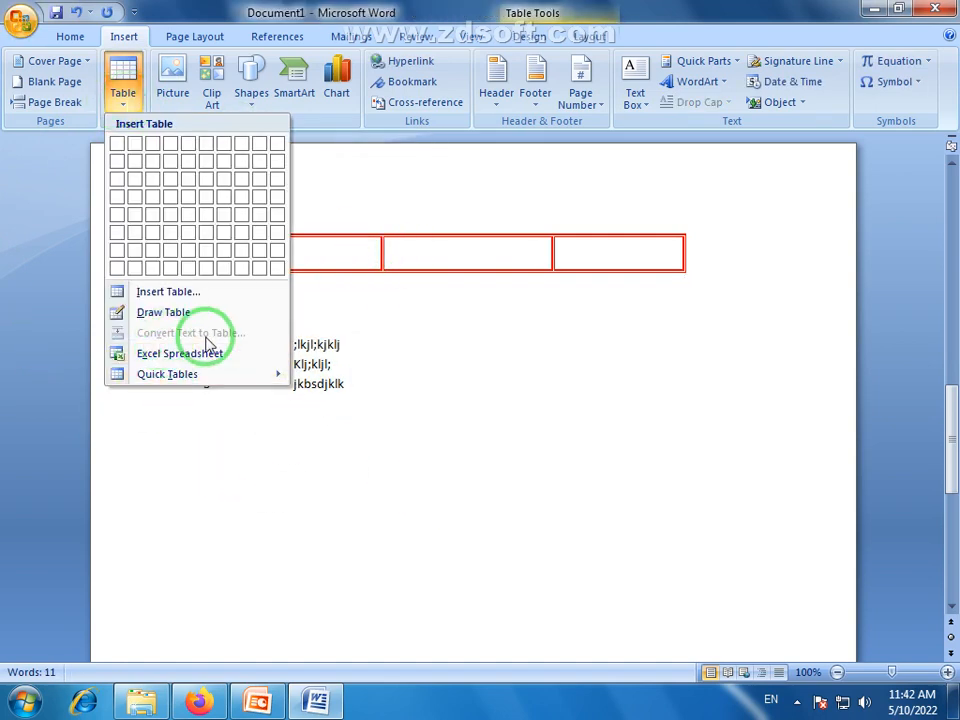
left_click(204, 514)
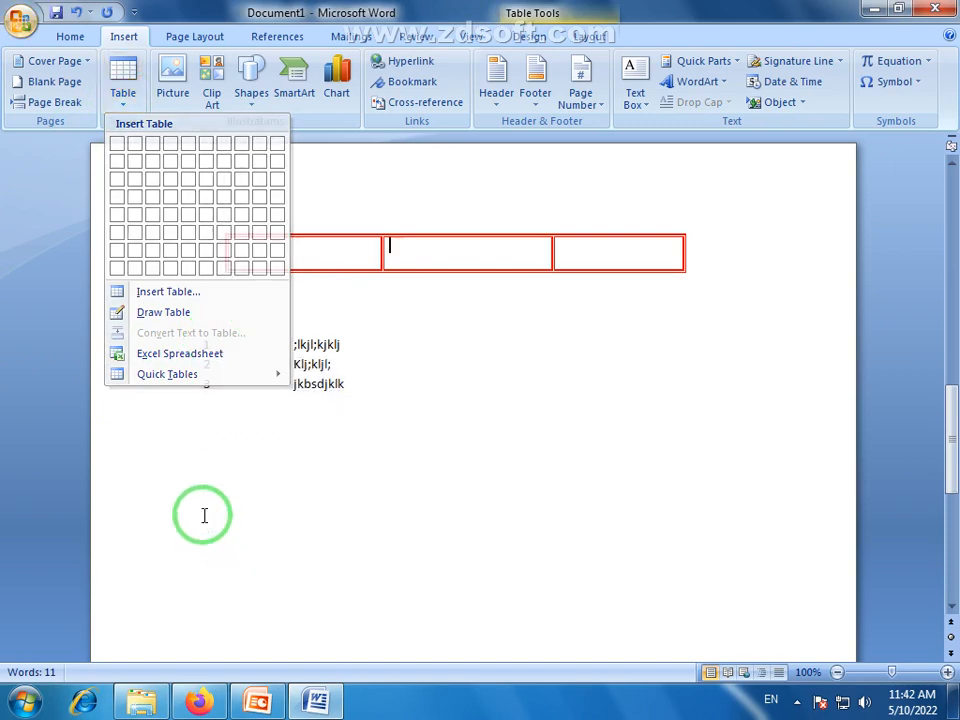
Convert the three numbered list items into a one-column table with automatic fixed column width, separating the text at paragraphs
left_click_drag(354, 389, 246, 342)
left_click(127, 104)
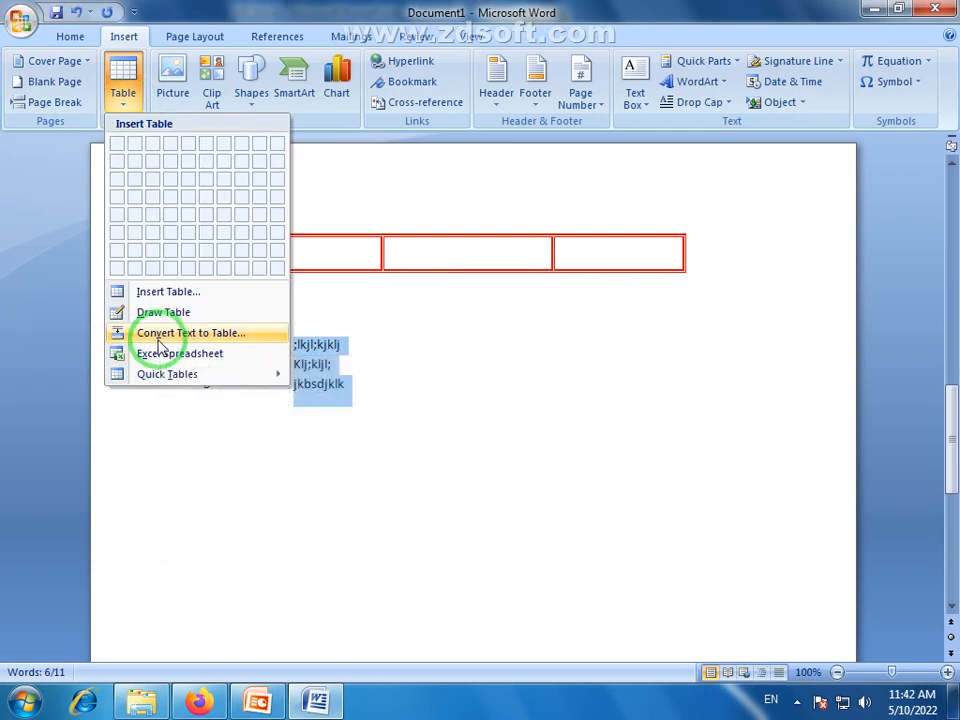
left_click(178, 342)
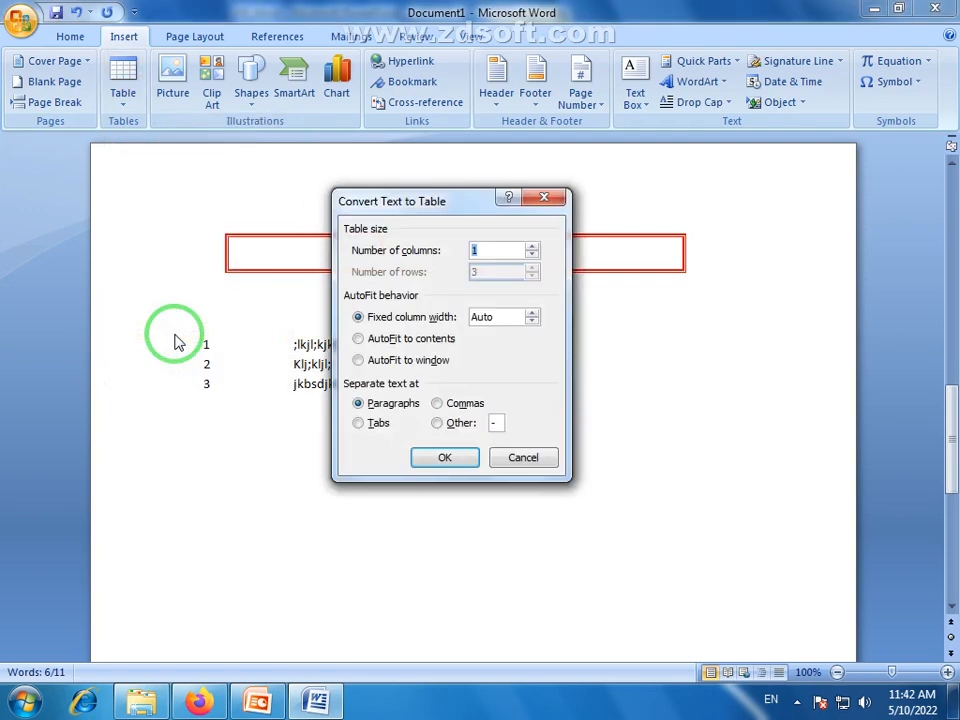
left_click(502, 253)
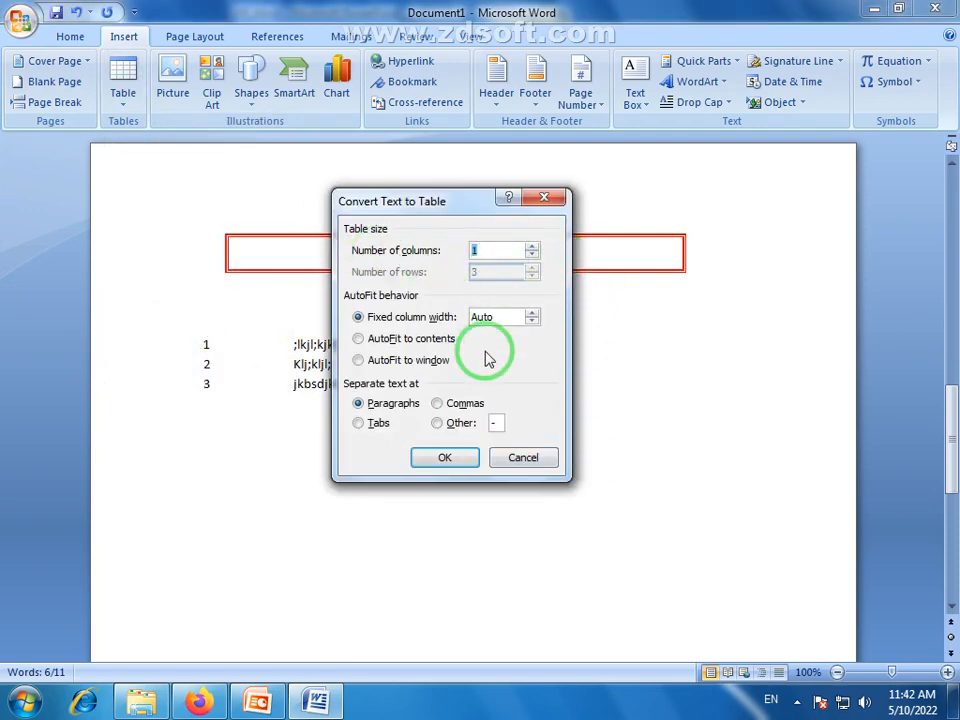
left_click(443, 462)
left_click(321, 467)
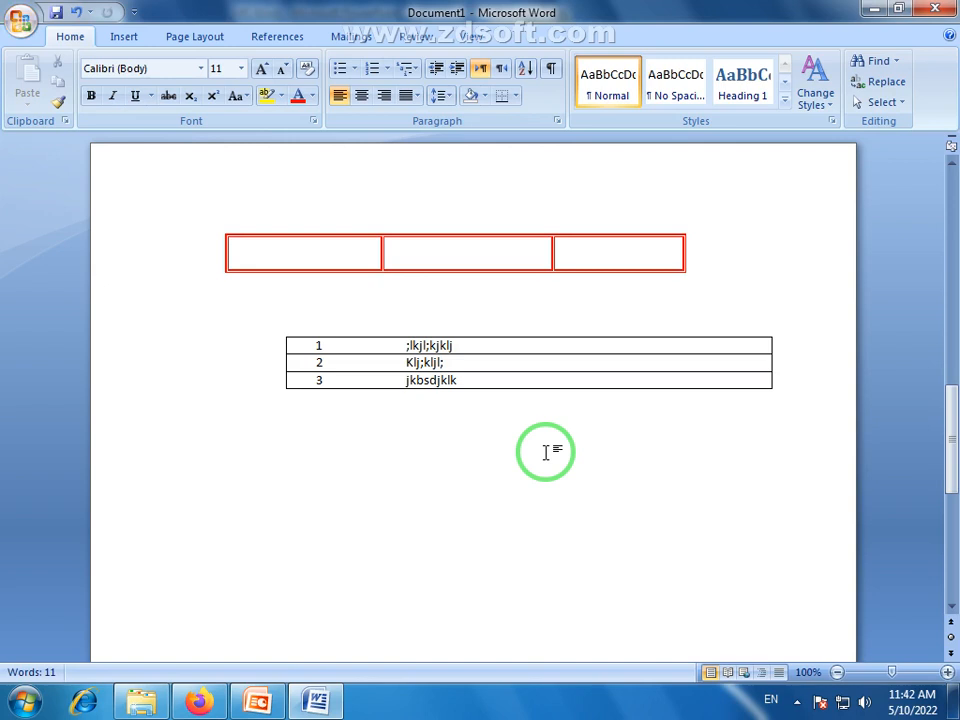
Undo the conversion of the numbered list to a table and place the cursor on the empty line below the list
key("ctrl+z")
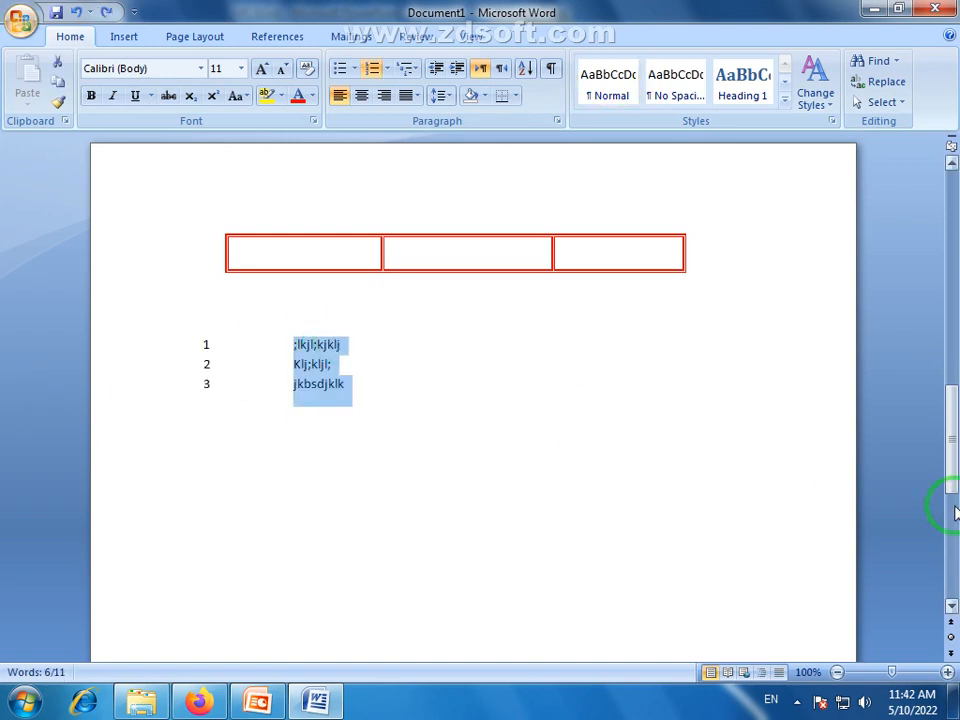
left_click(238, 459)
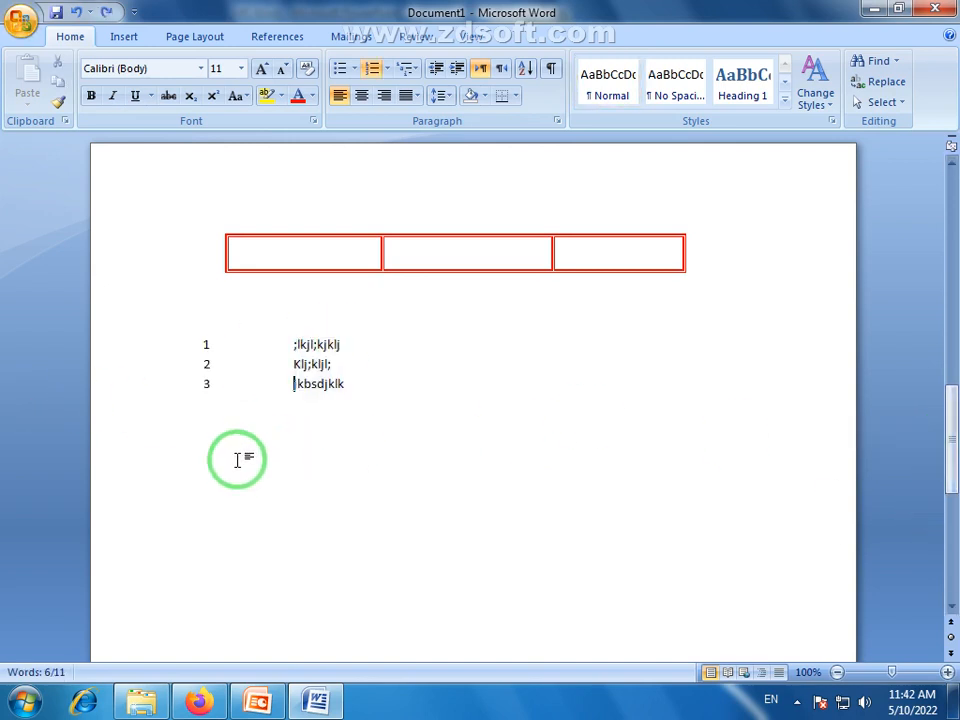
left_click(205, 456)
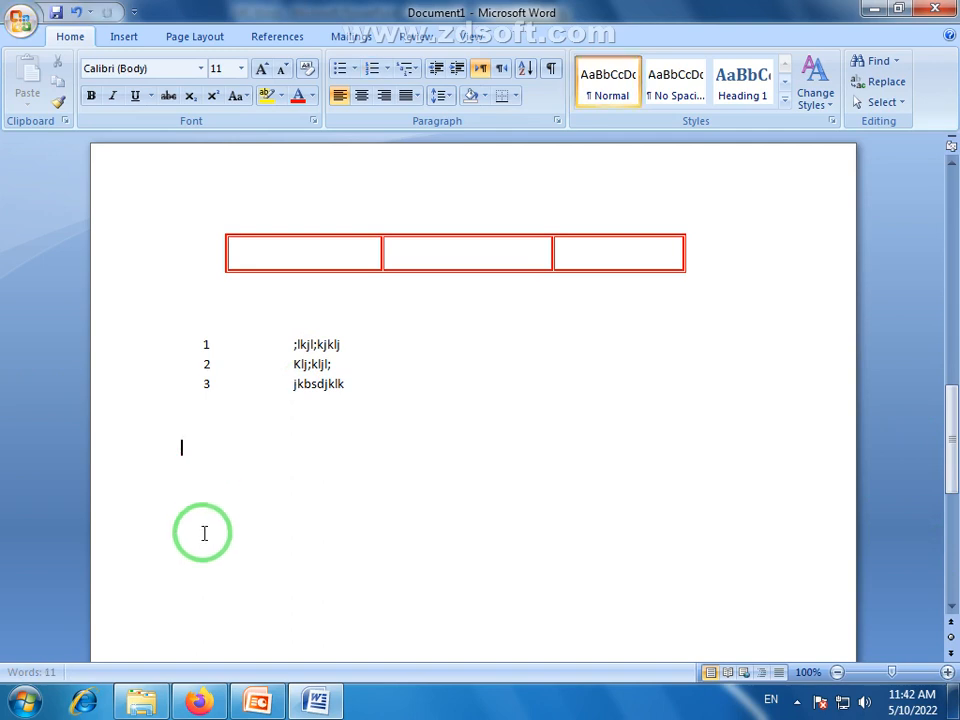
Look at the Excel Spreadsheet choice among the table insertion options and review the tables already made in the document
left_click(124, 42)
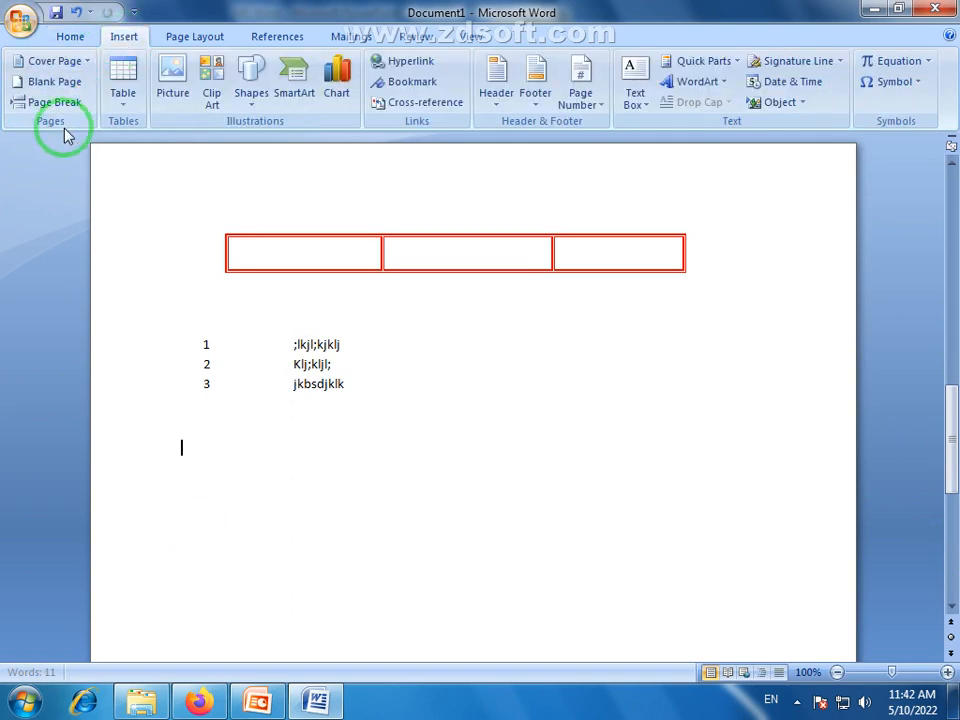
left_click(123, 97)
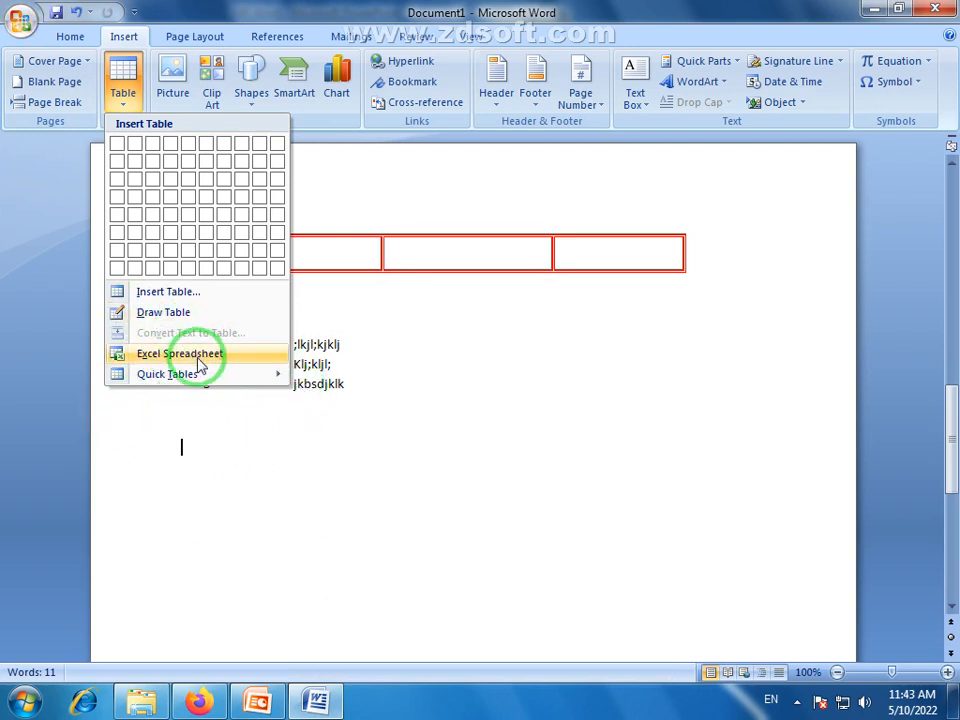
left_click_drag(953, 456, 955, 290)
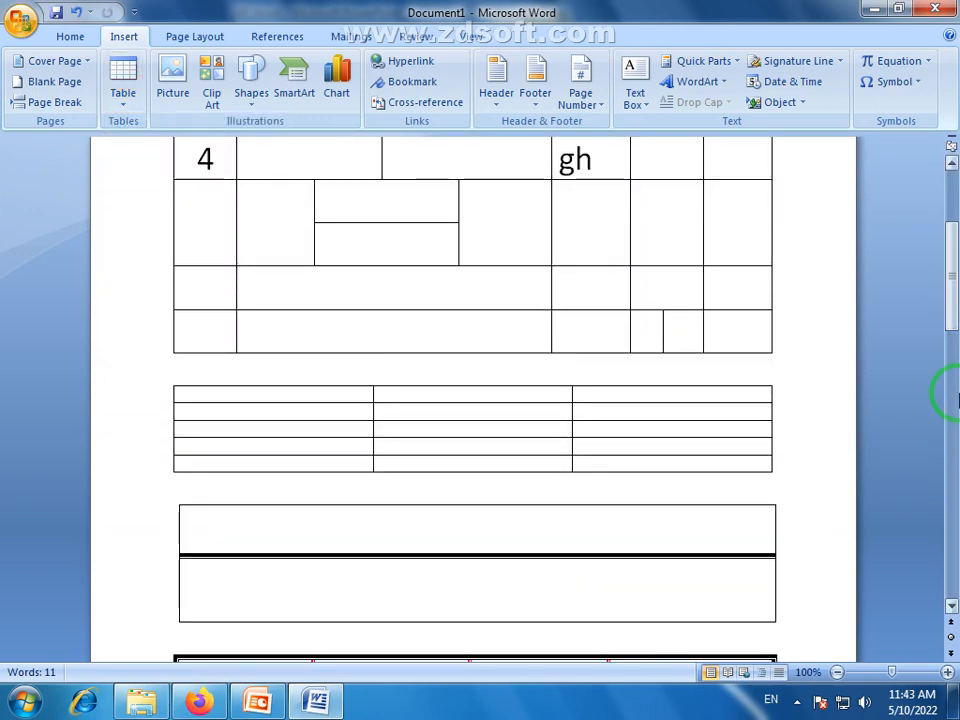
scroll(647, 523, "up", 5)
scroll(536, 300, "down", 12)
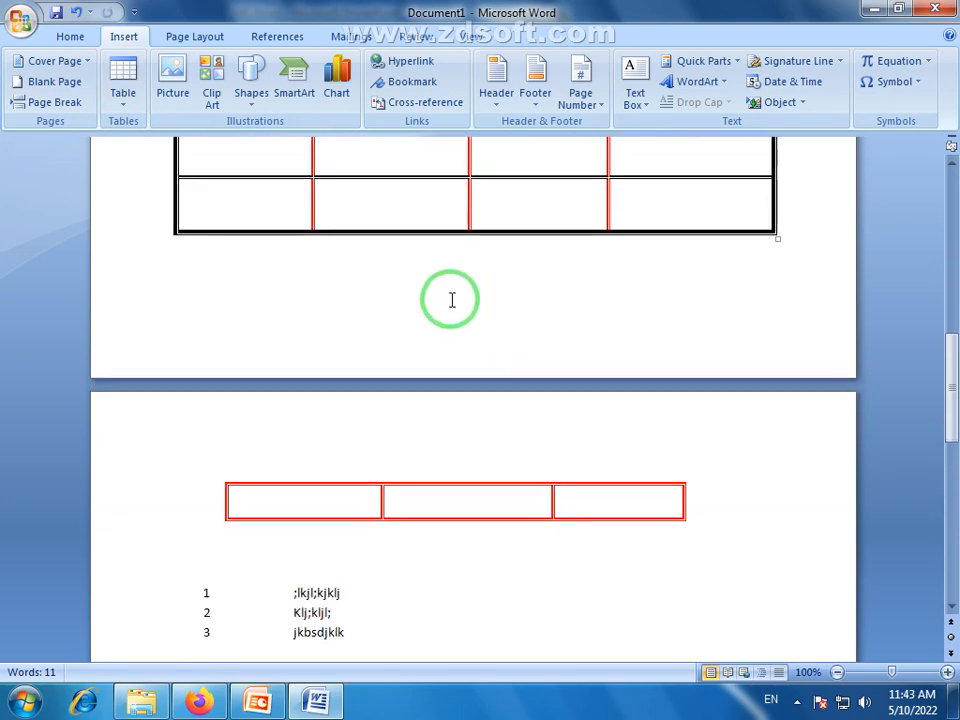
scroll(414, 437, "down", 8)
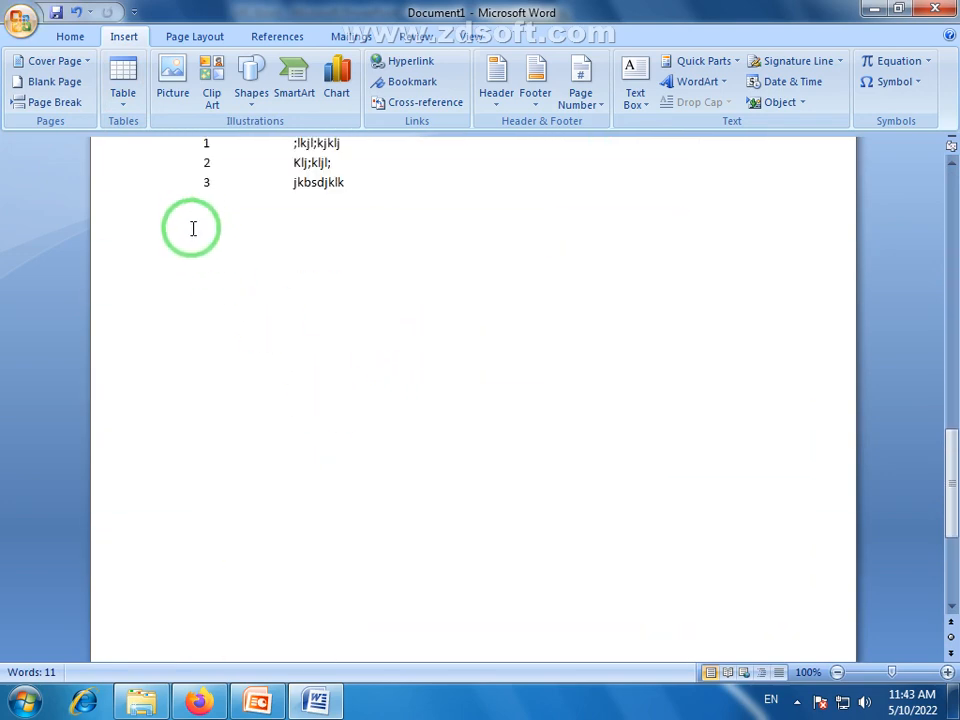
scroll(193, 228, "up", 2)
Insert an Excel spreadsheet below the numbered list and enlarge its frame to show columns A to J and rows 1 to 12
left_click(124, 110)
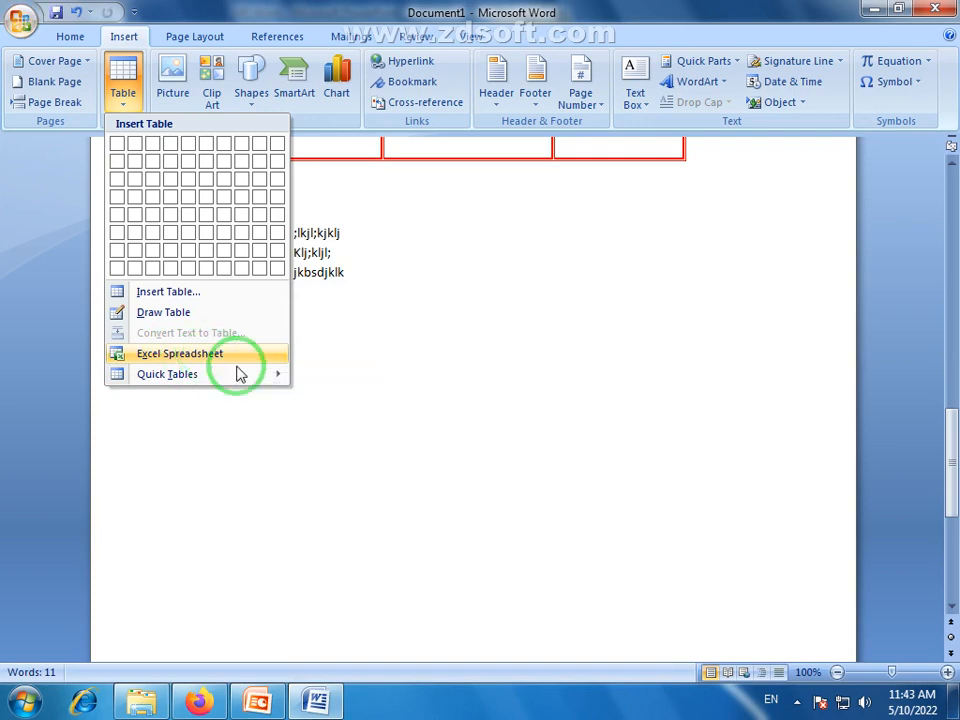
mouse_move(282, 392)
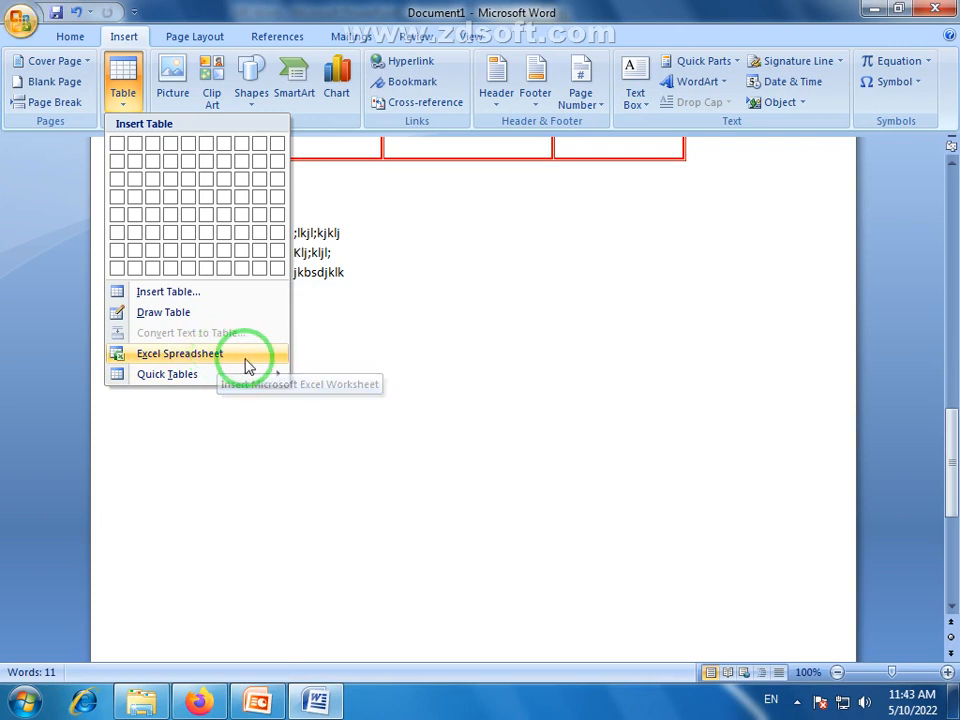
left_click(174, 355)
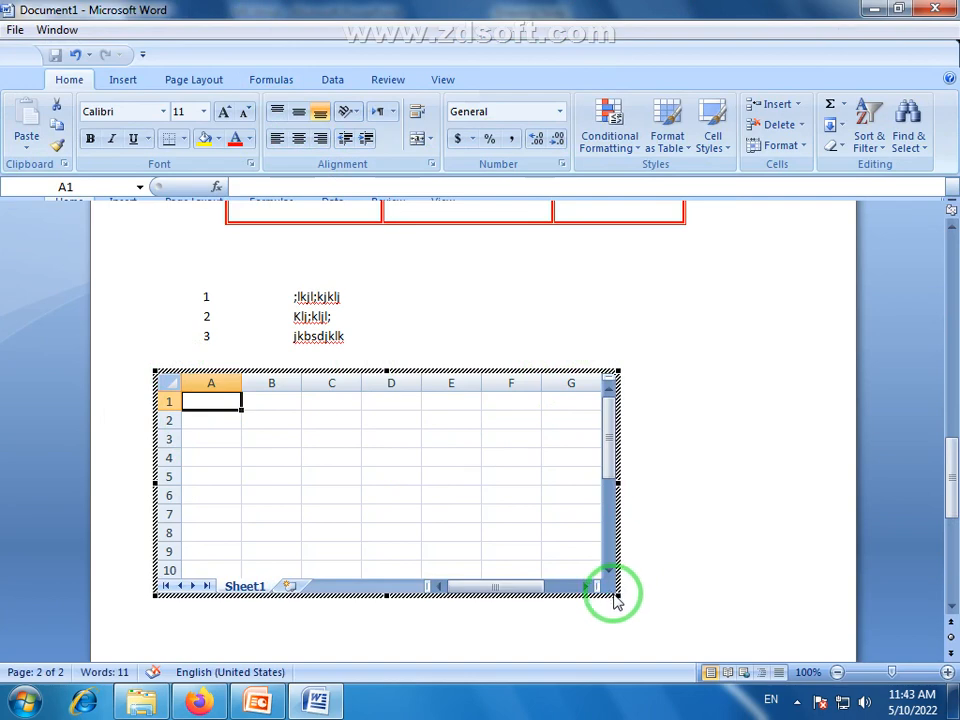
left_click_drag(614, 594, 798, 632)
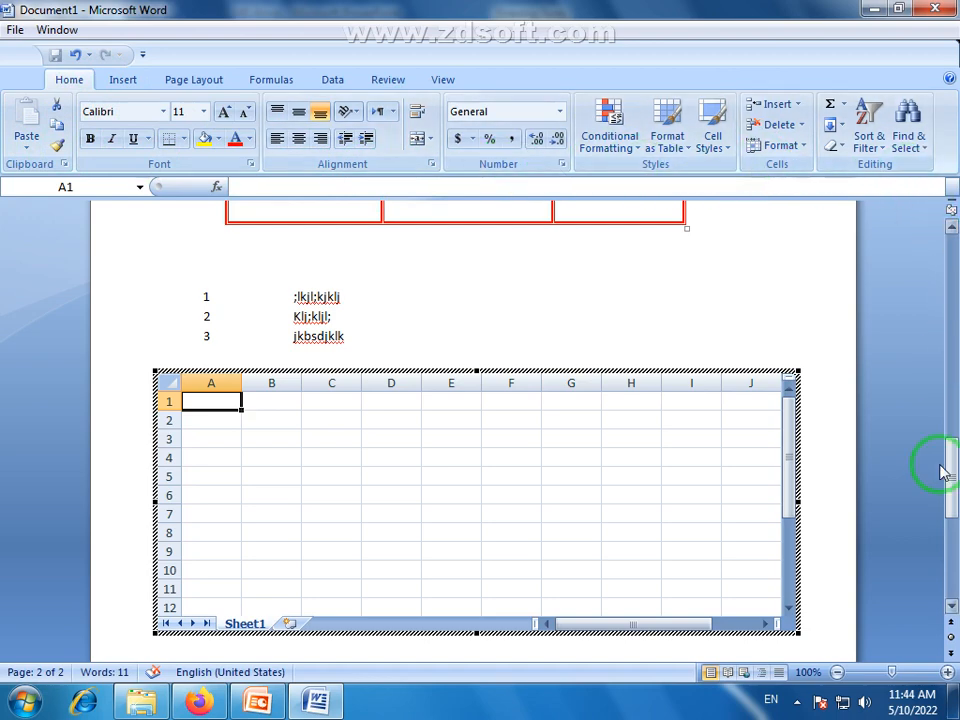
left_click_drag(943, 472, 943, 478)
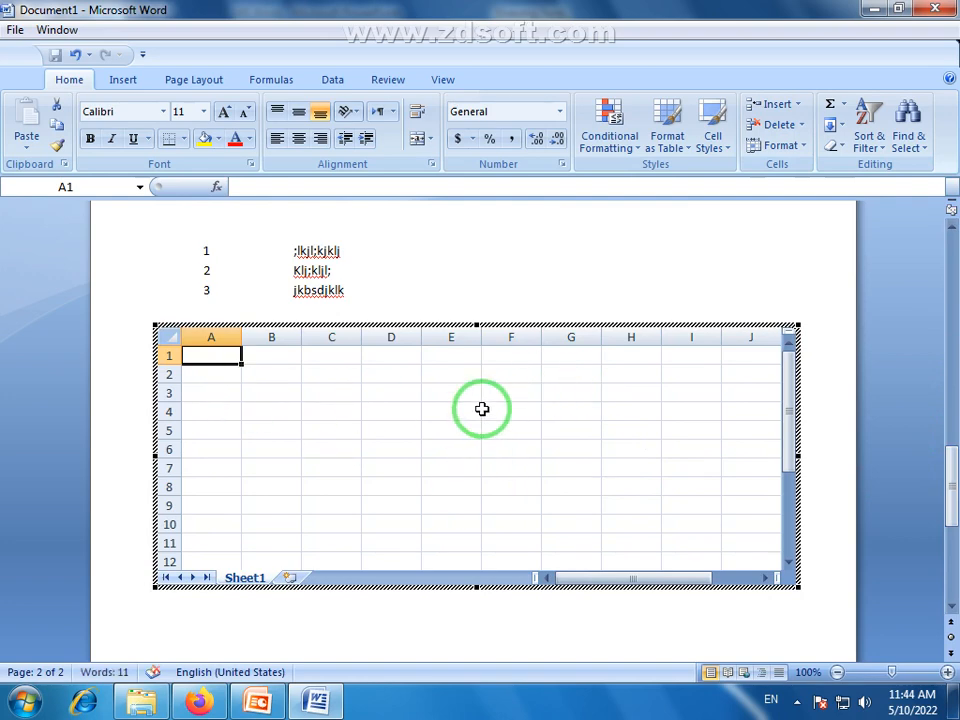
Enter fg in cell C5 of the embedded spreadsheet and erase it again
left_click(328, 434)
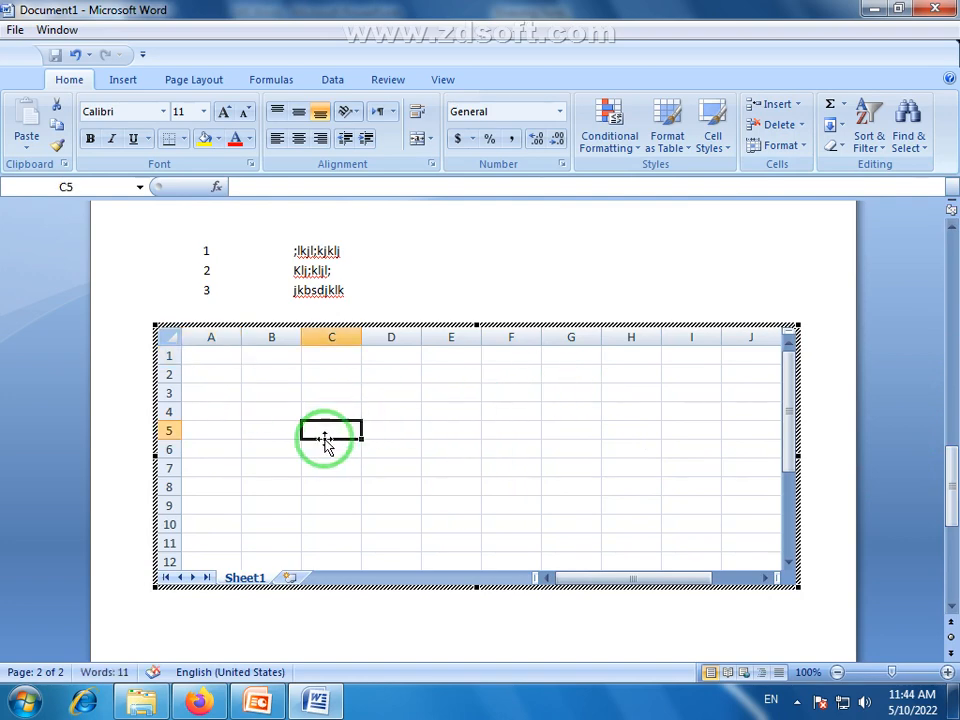
type("fg")
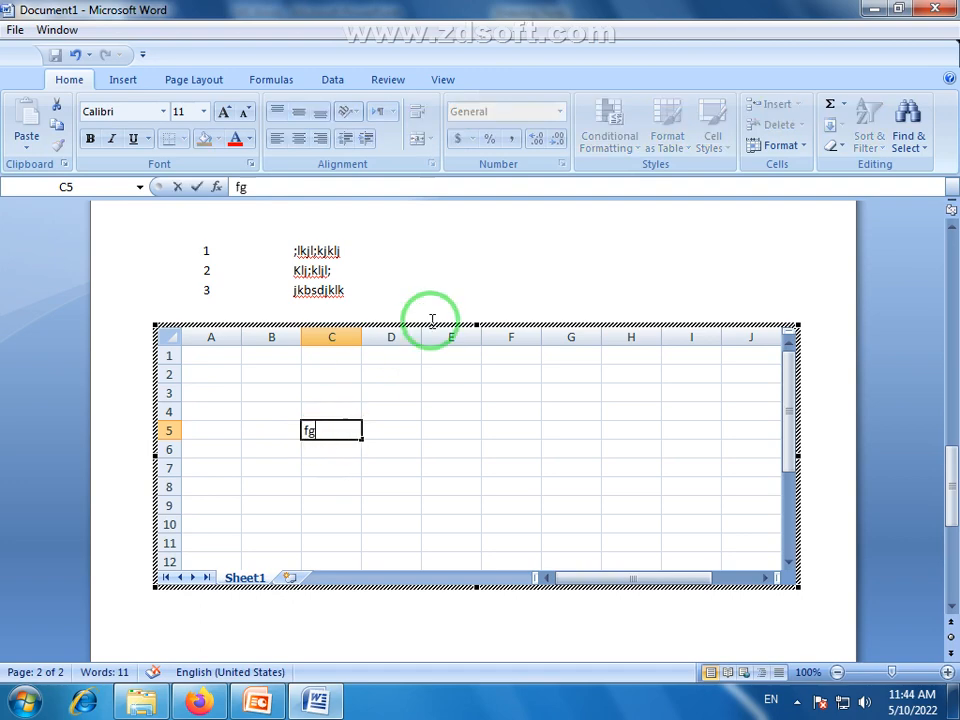
key("BackSpace")
key("BackSpace")
key("BackSpace")
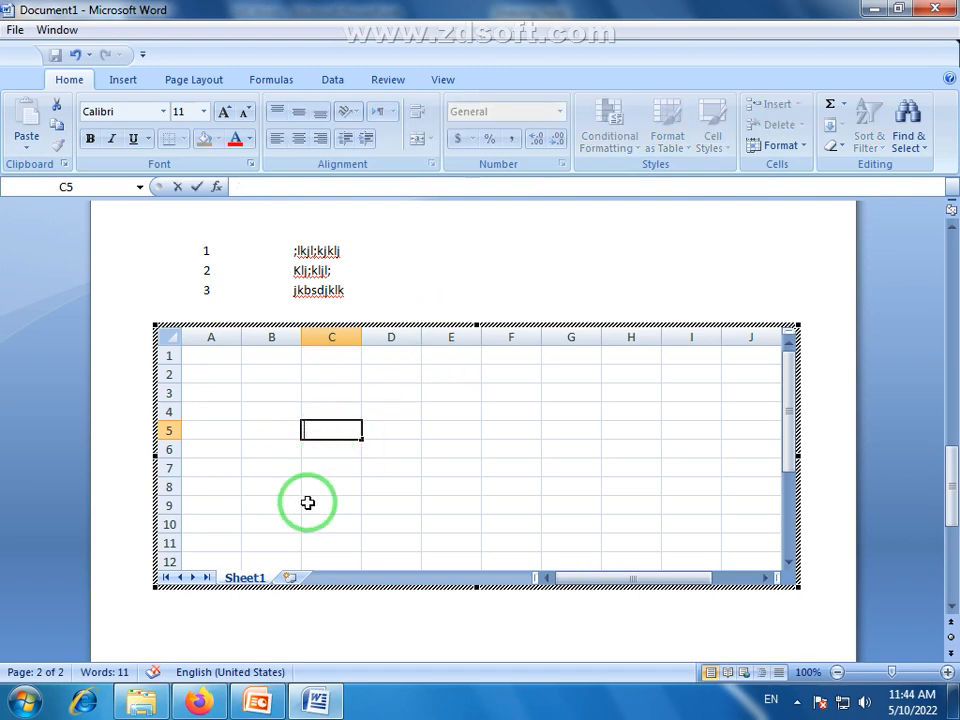
Leave spreadsheet editing and select the embedded worksheet as an object on the page
left_click(647, 287)
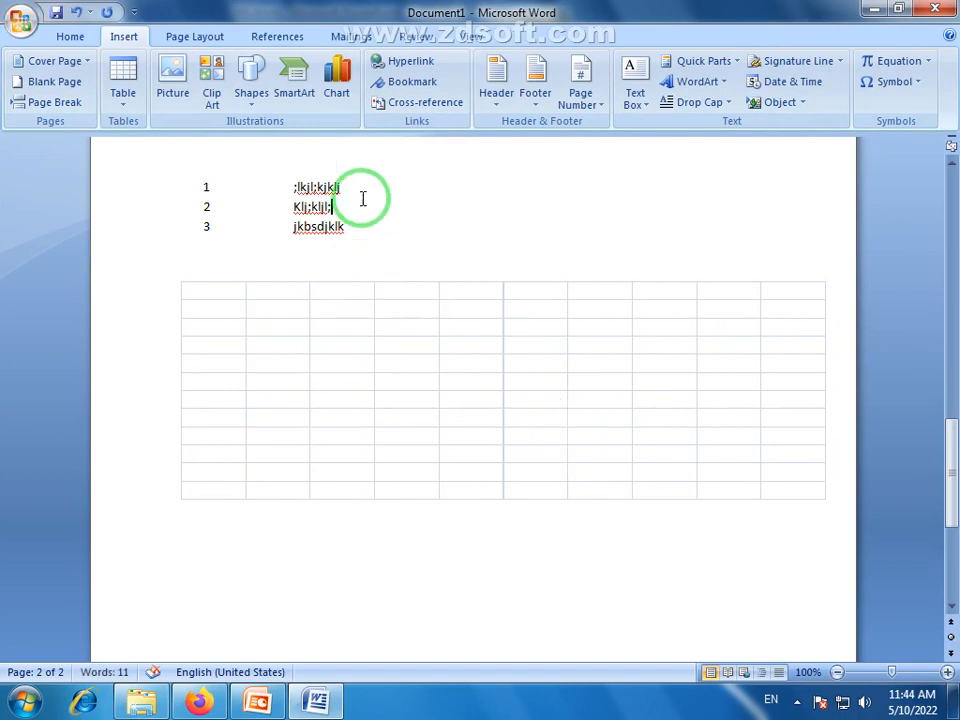
left_click(347, 319)
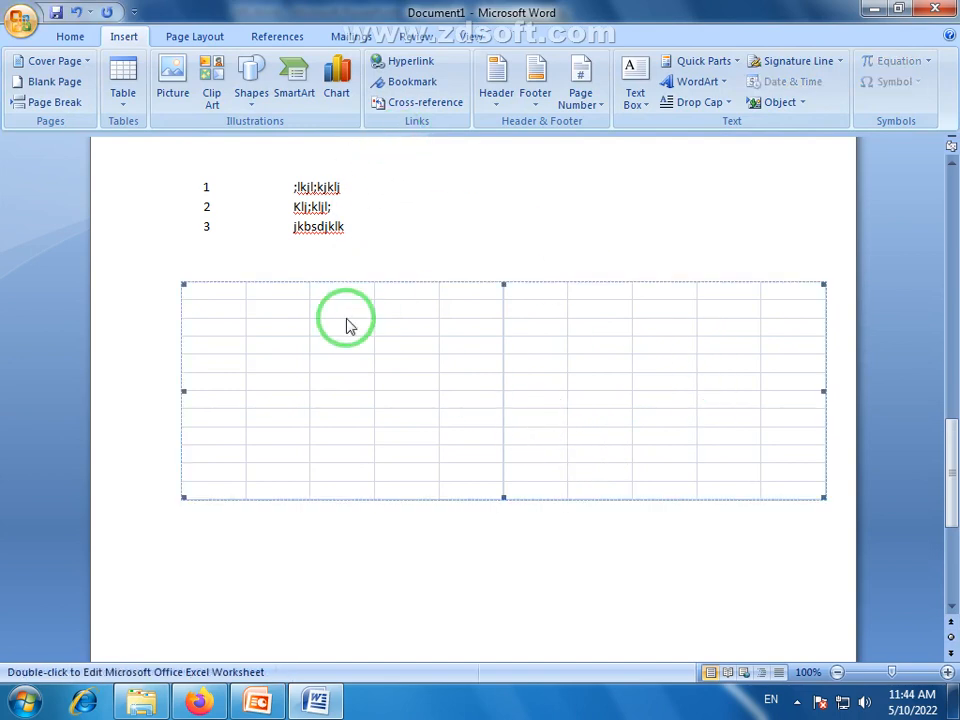
Narrow the embedded worksheet object in two stages to fit within the page width, and deselect it
left_click_drag(827, 392, 742, 392)
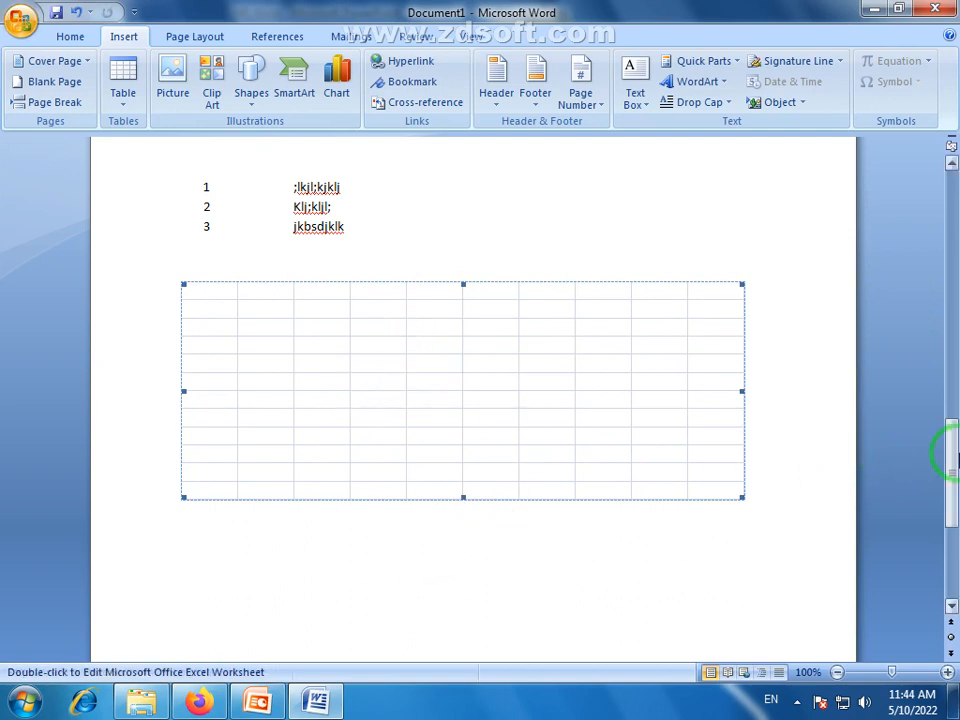
left_click_drag(952, 453, 949, 420)
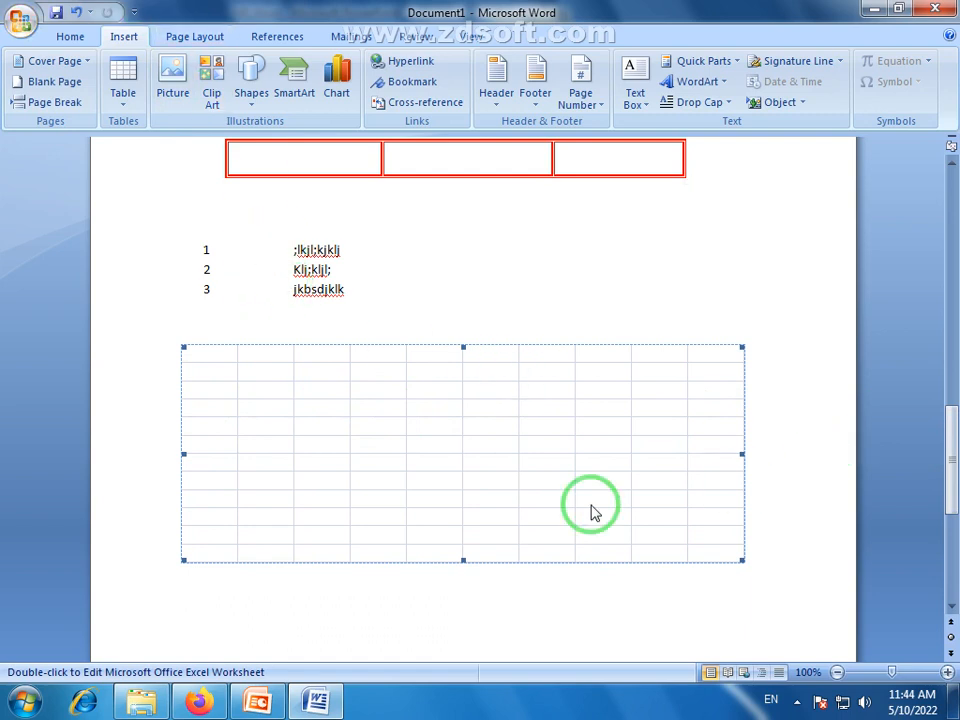
left_click_drag(183, 454, 207, 451)
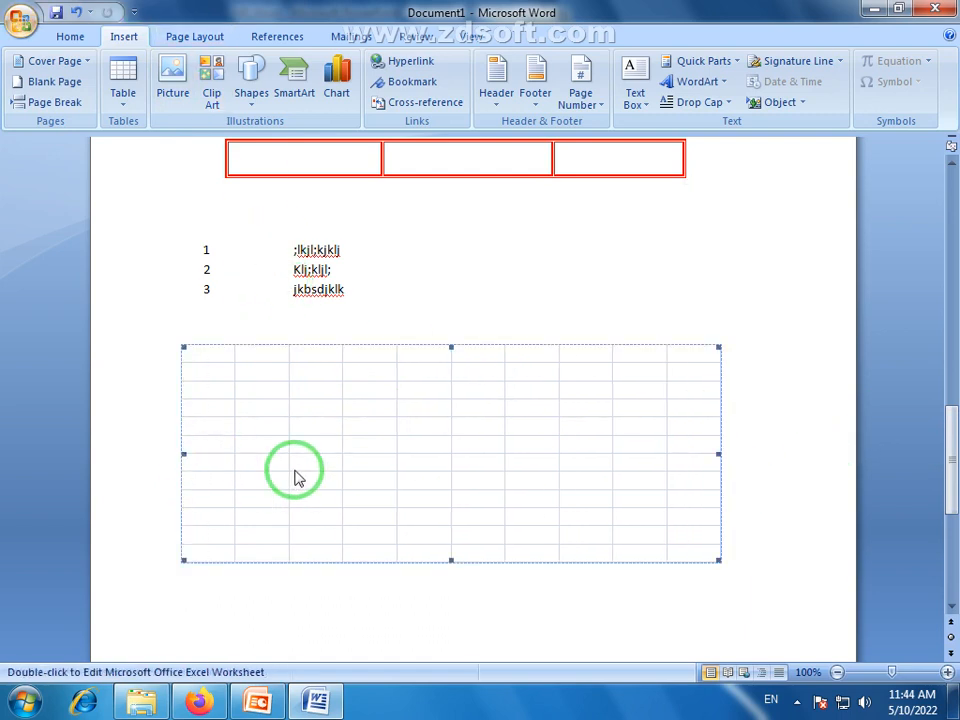
left_click(796, 465)
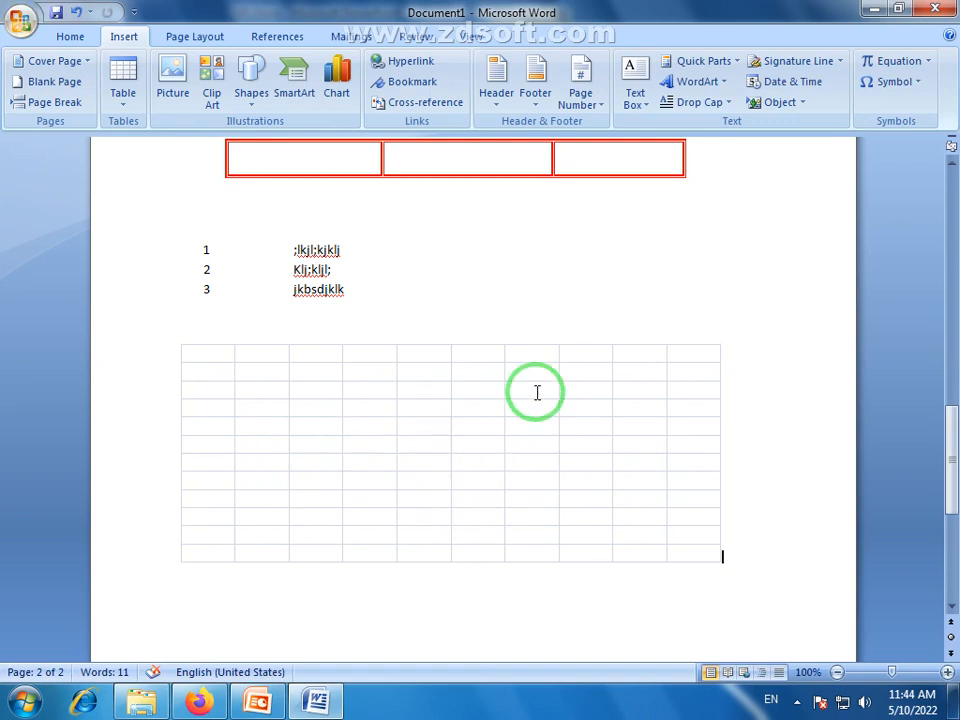
Open the embedded worksheet for spreadsheet editing to look at its Excel commands and return to the document, twice
left_click(529, 558)
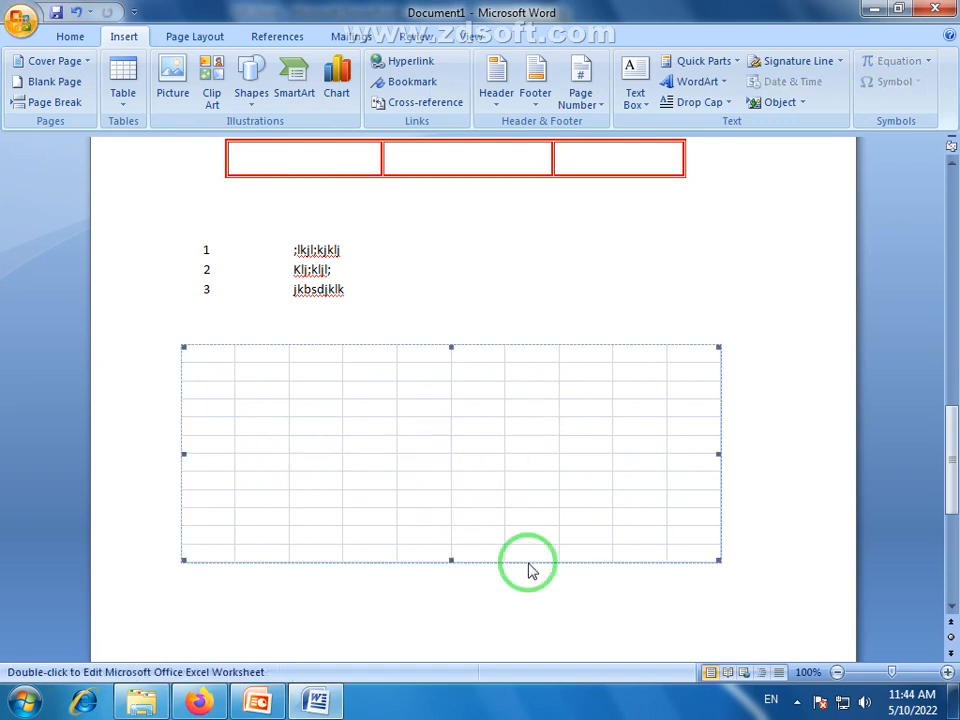
double_click(596, 368)
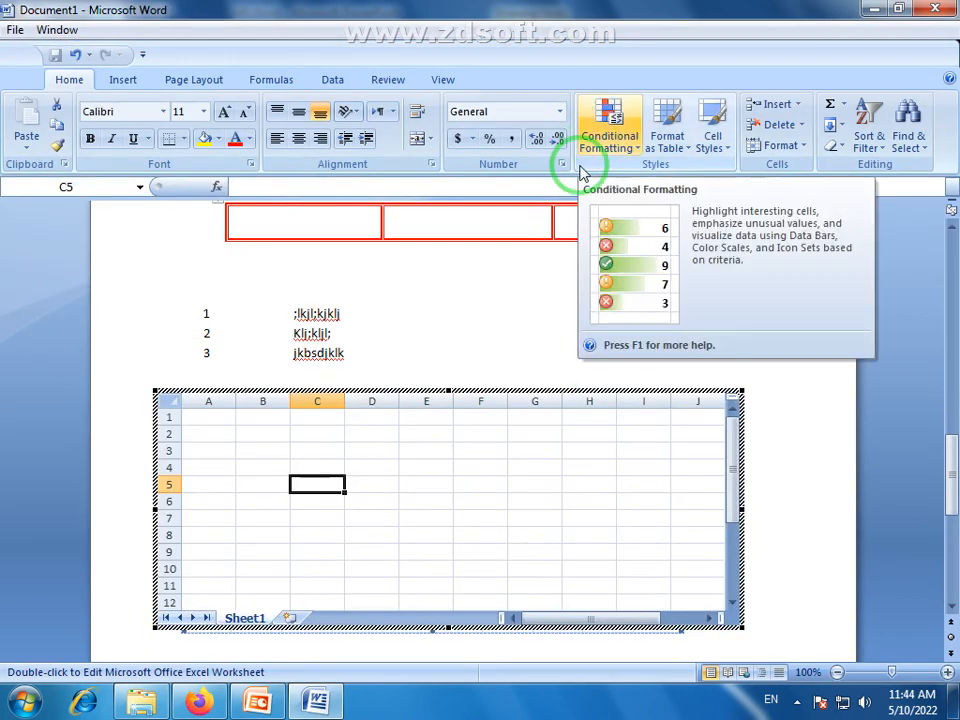
left_click(456, 324)
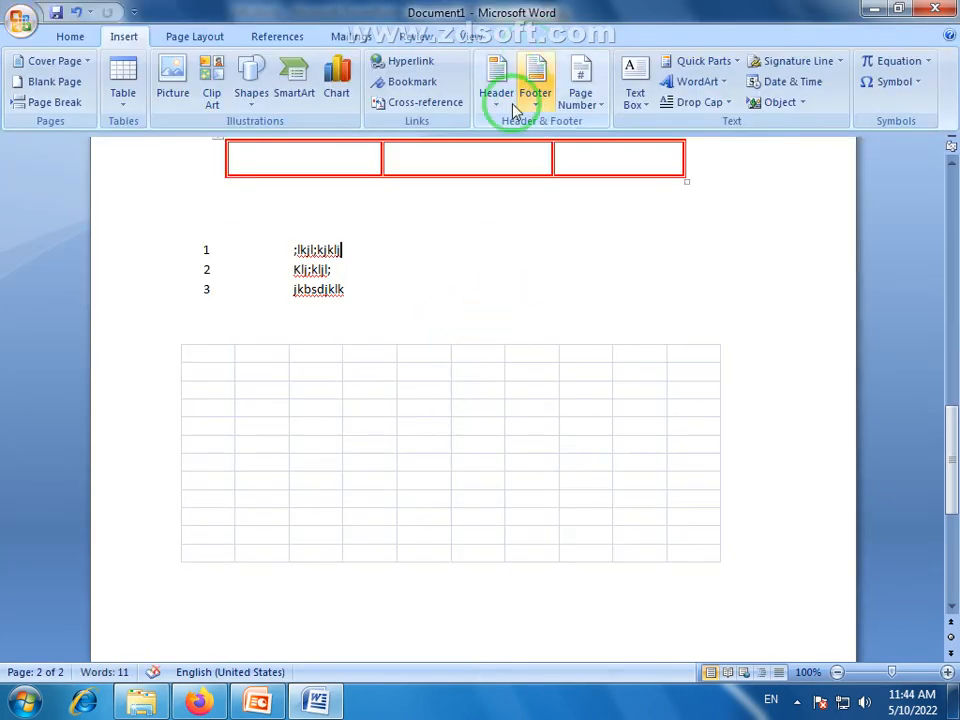
left_click(926, 140)
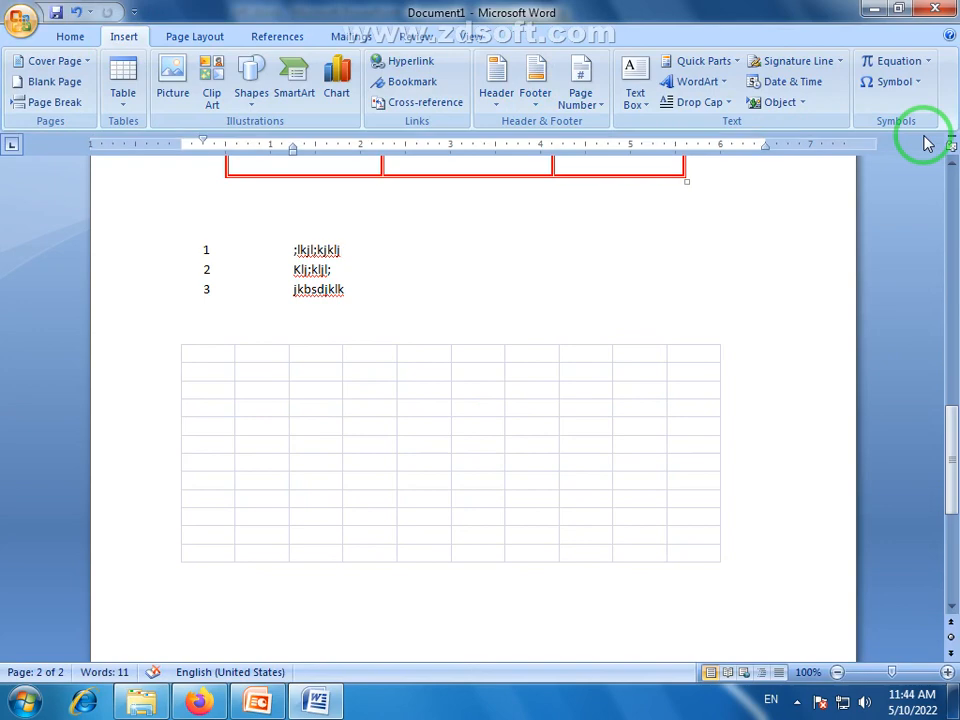
left_click_drag(949, 450, 949, 515)
left_click(268, 387)
double_click(180, 376)
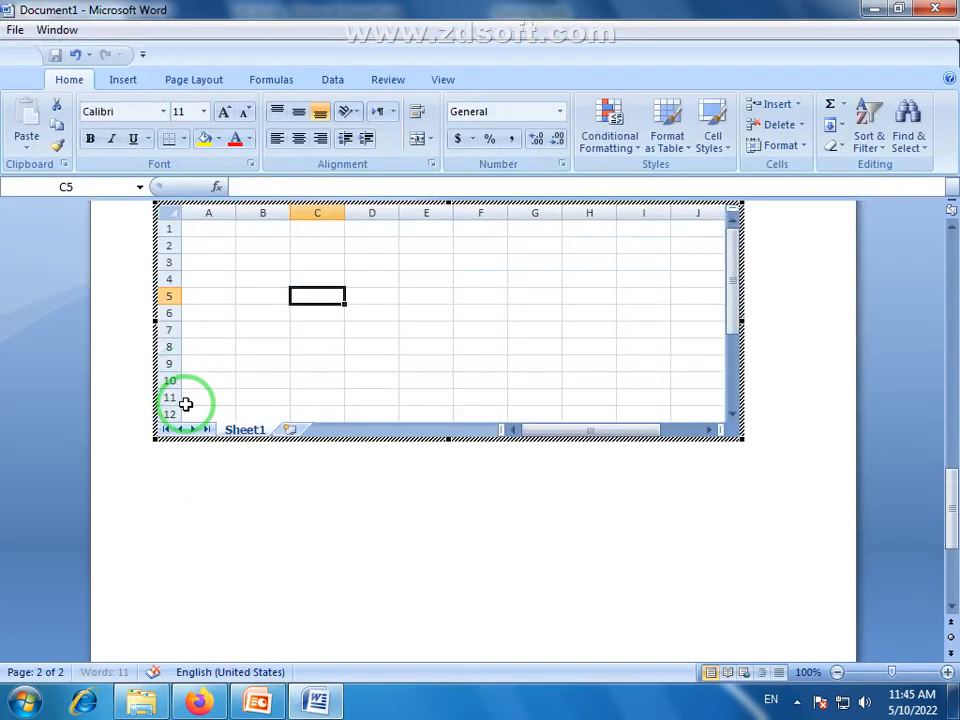
left_click(174, 476)
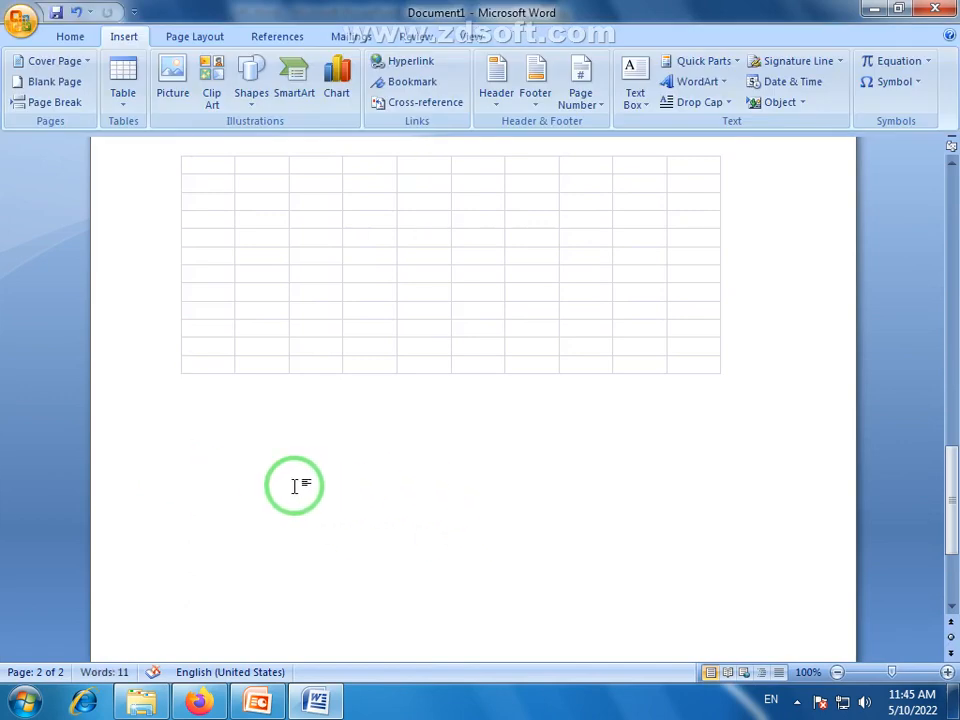
Insert the built-in Calendar 2 quick table on a blank line below the embedded worksheet
left_click(220, 490)
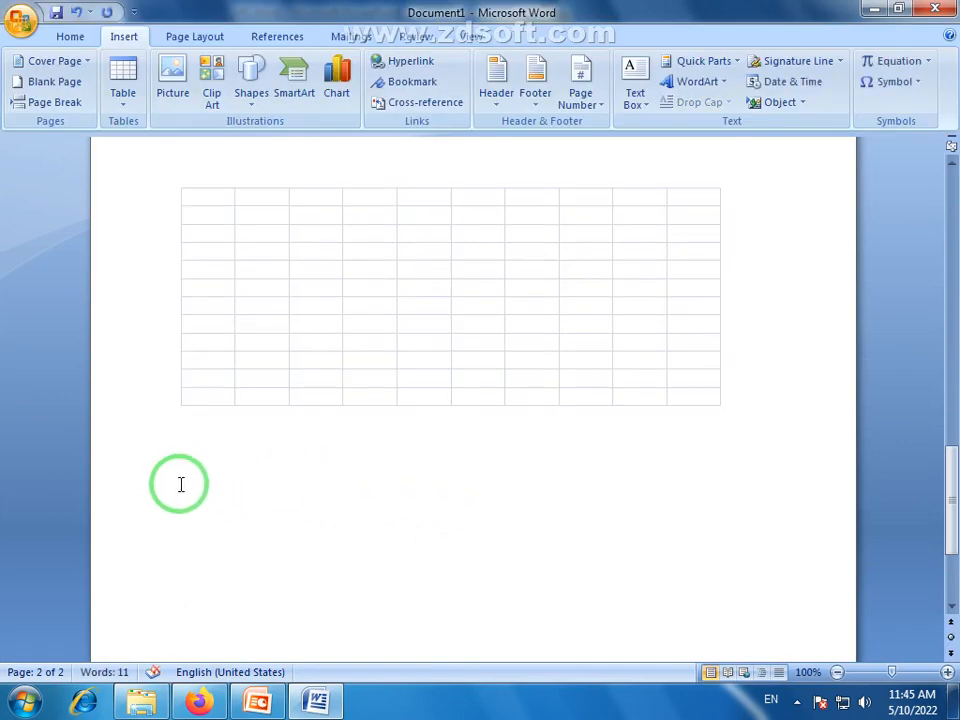
left_click(238, 486)
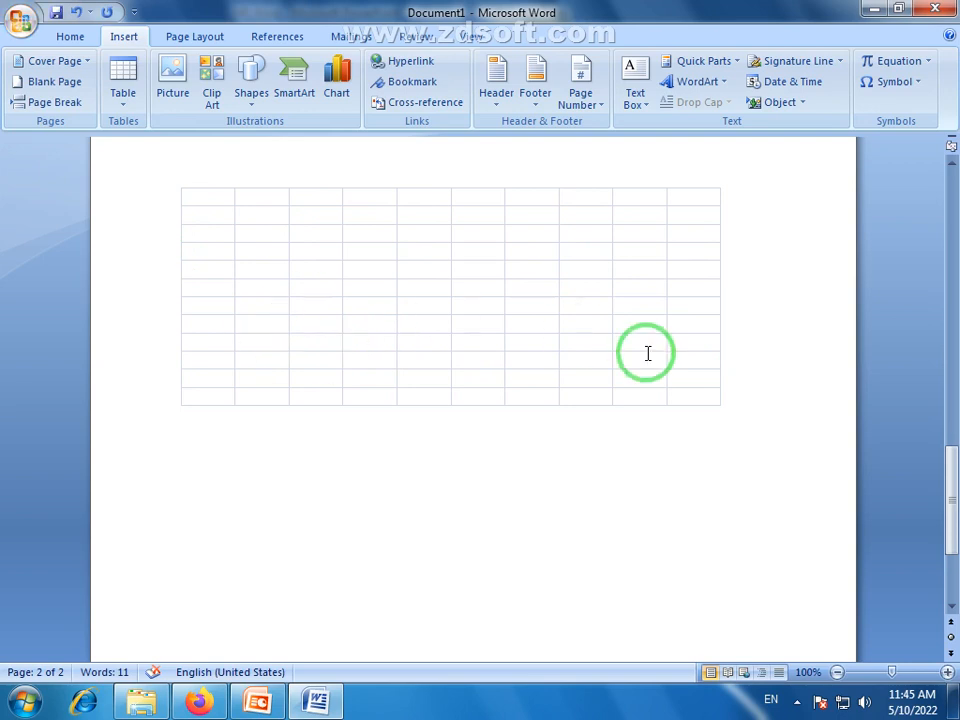
left_click(716, 304)
left_click(208, 514)
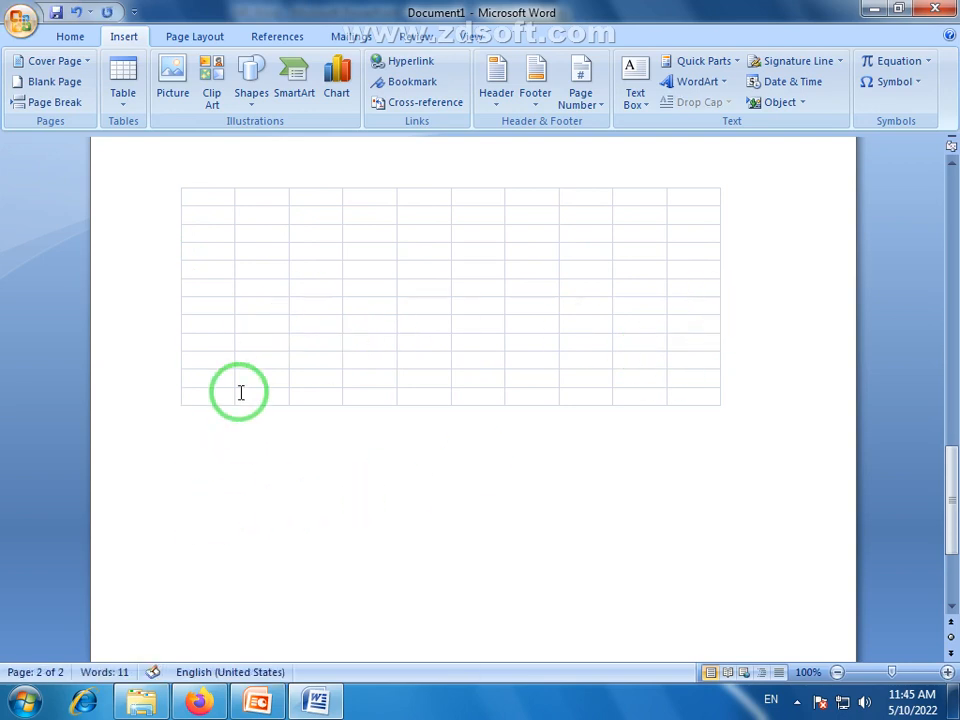
left_click(136, 108)
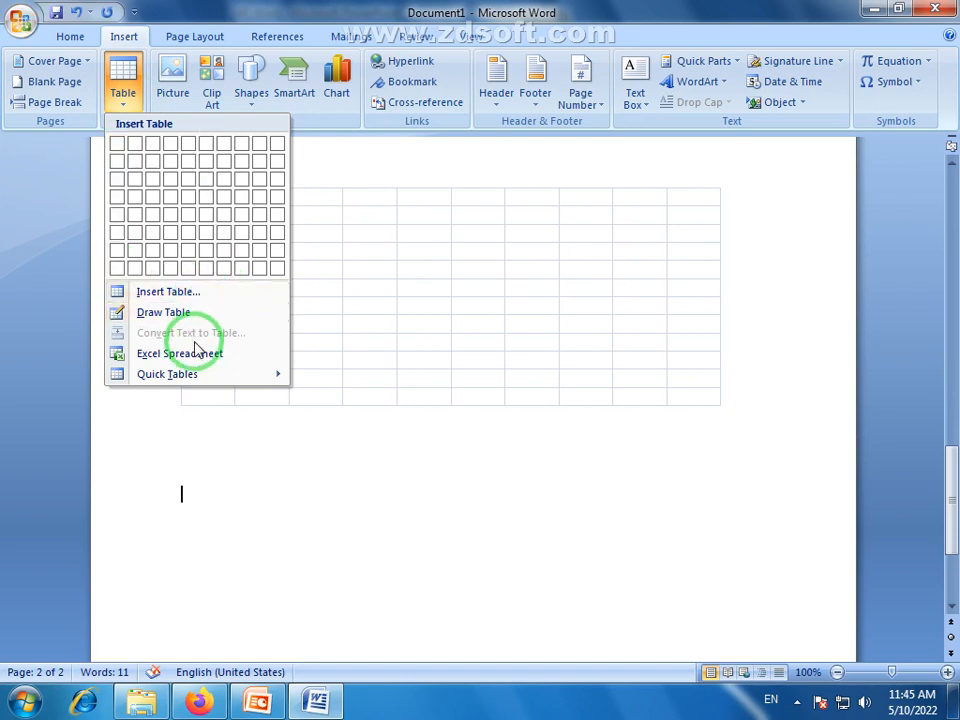
mouse_move(156, 384)
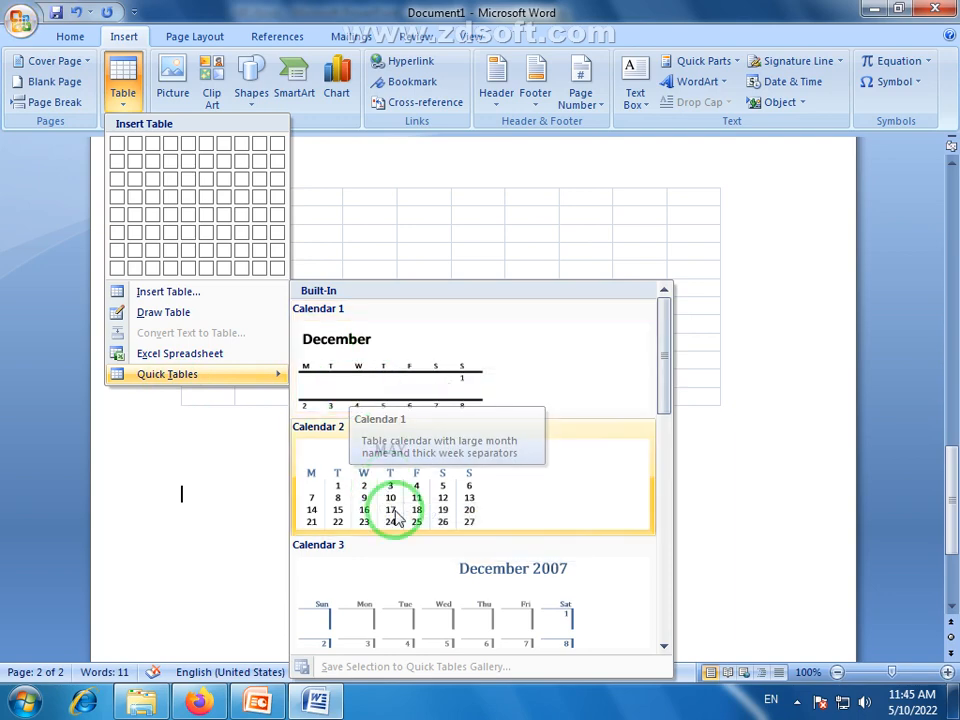
scroll(460, 366, "down", 3)
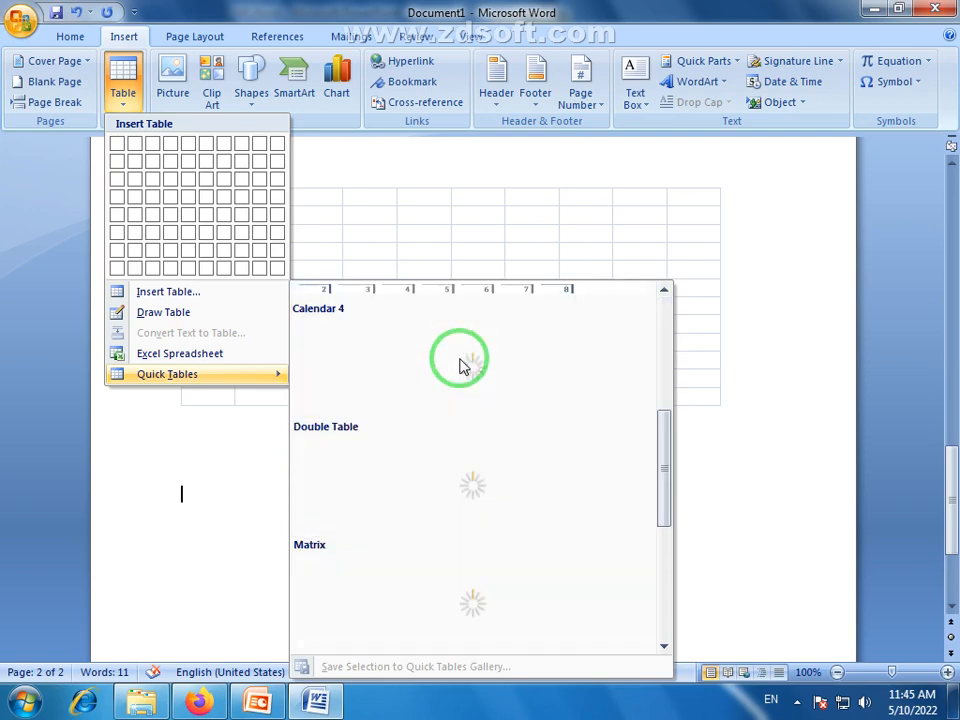
scroll(460, 400, "down", 3)
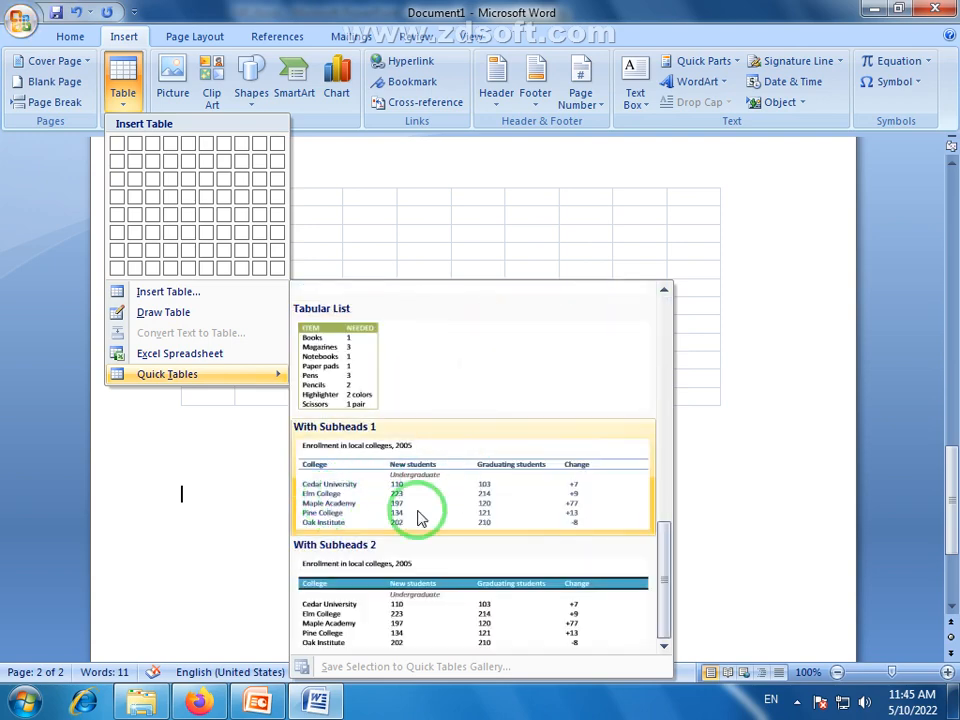
scroll(470, 488, "up", 6)
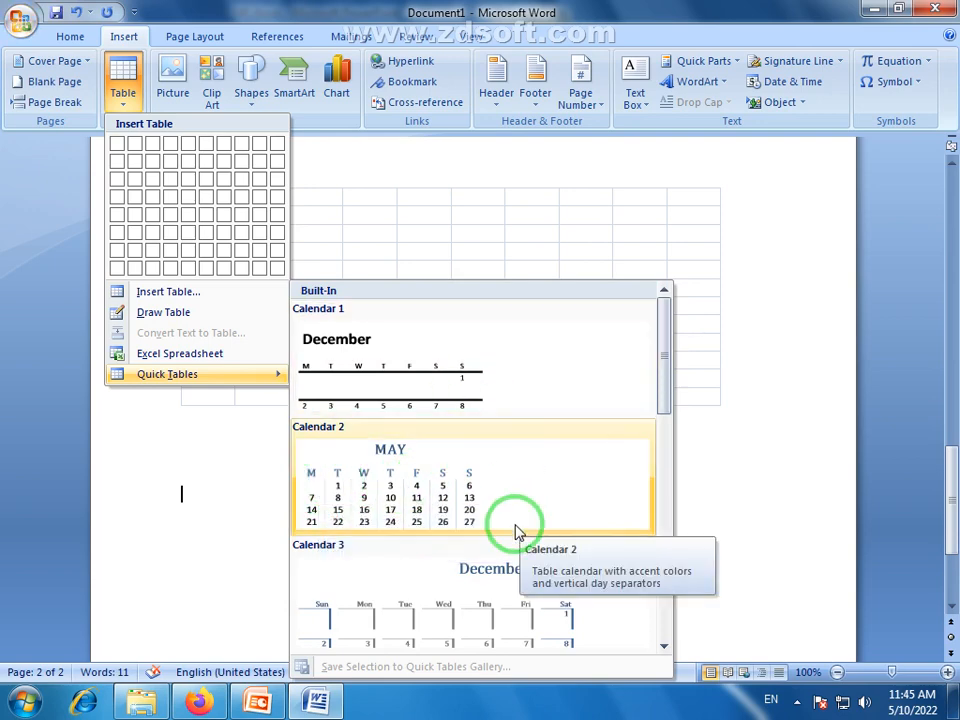
left_click(436, 508)
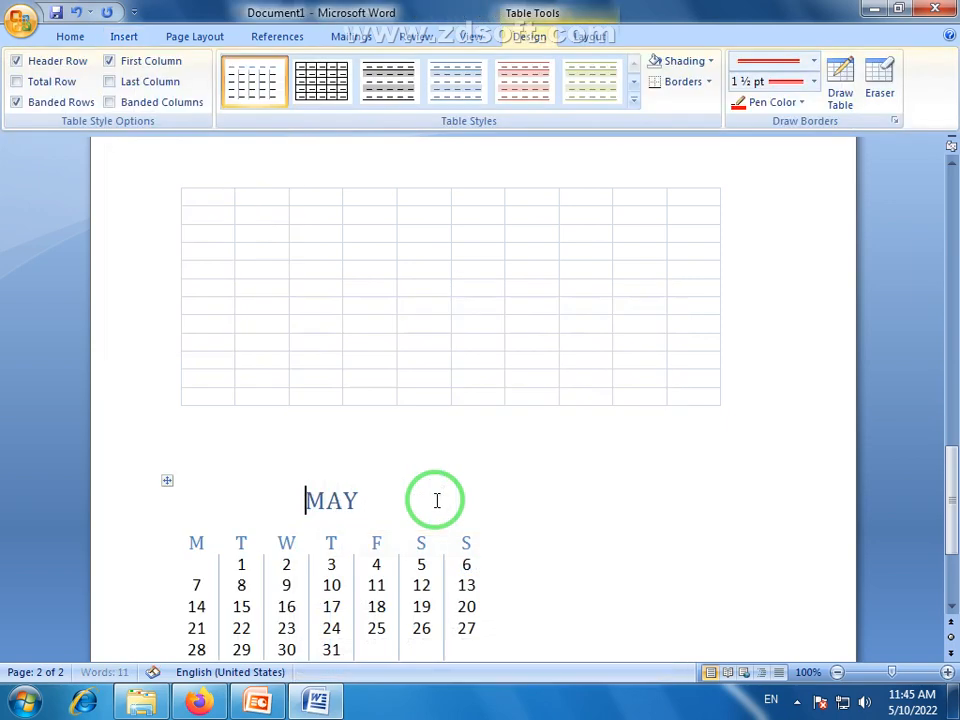
Enter 32 and 33 in the two cells after 31 in the last row of the MAY calendar
left_click_drag(953, 504, 953, 548)
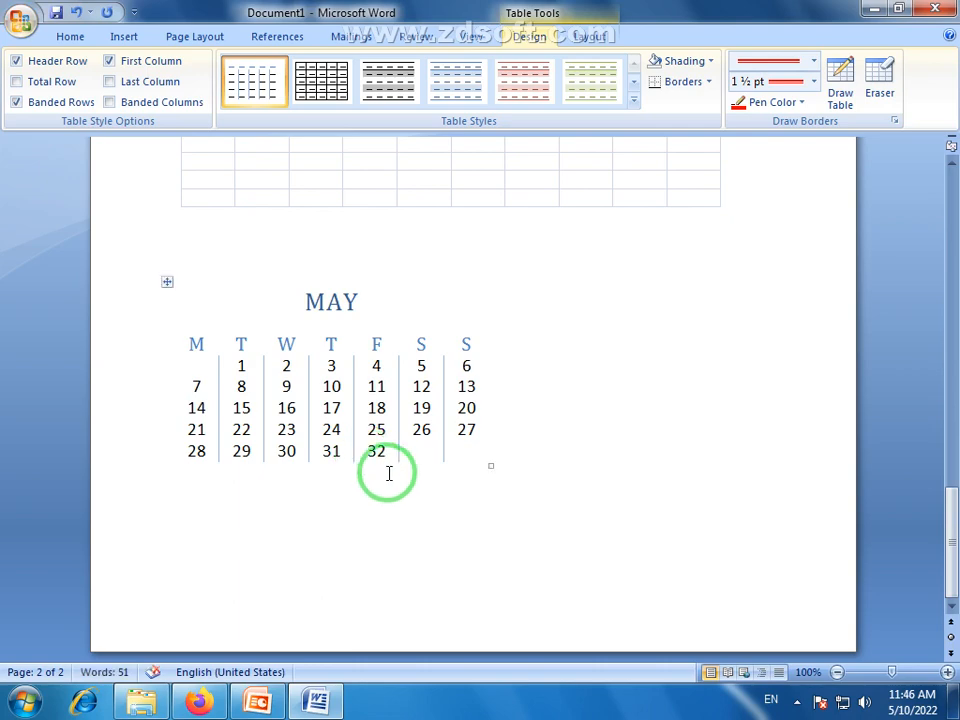
left_click(413, 450)
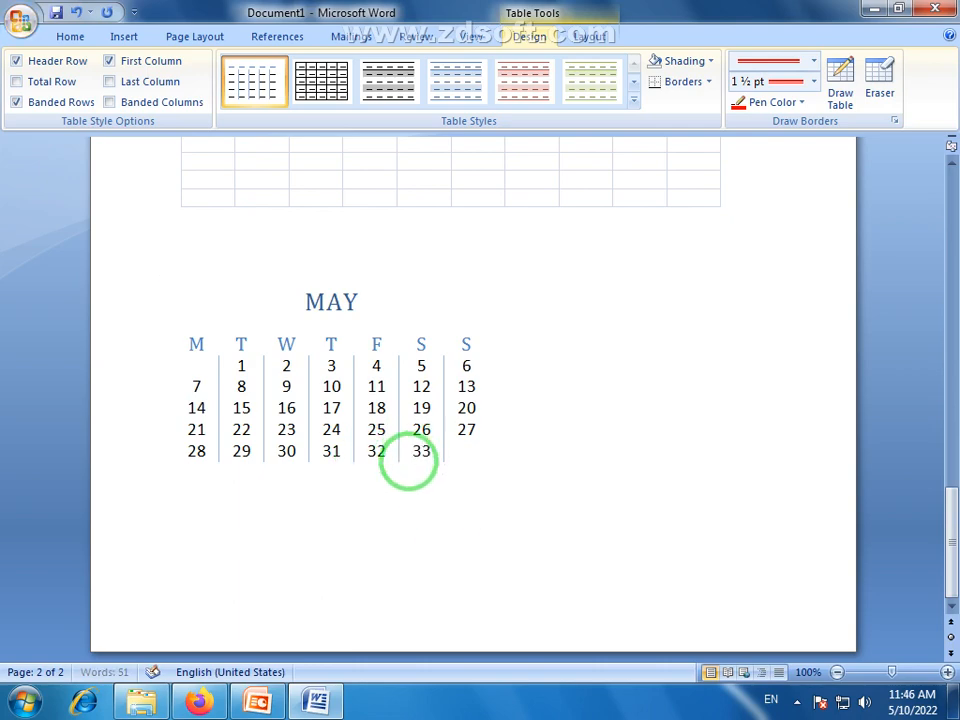
left_click(435, 537)
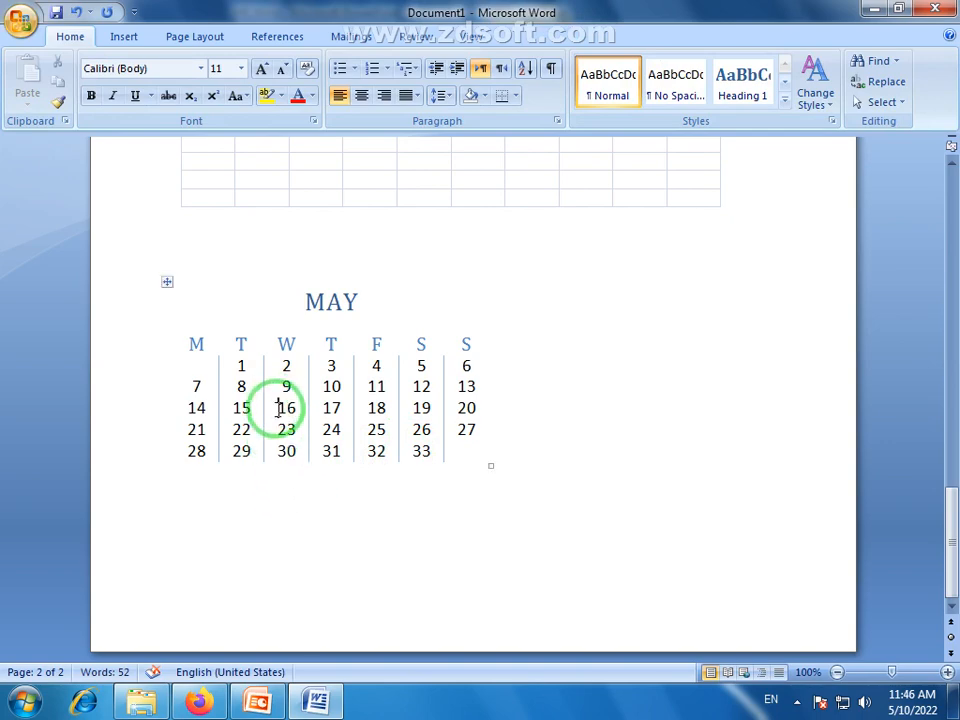
Highlight the dates 23 and 18 in the MAY calendar in yellow
left_click_drag(279, 408, 291, 410)
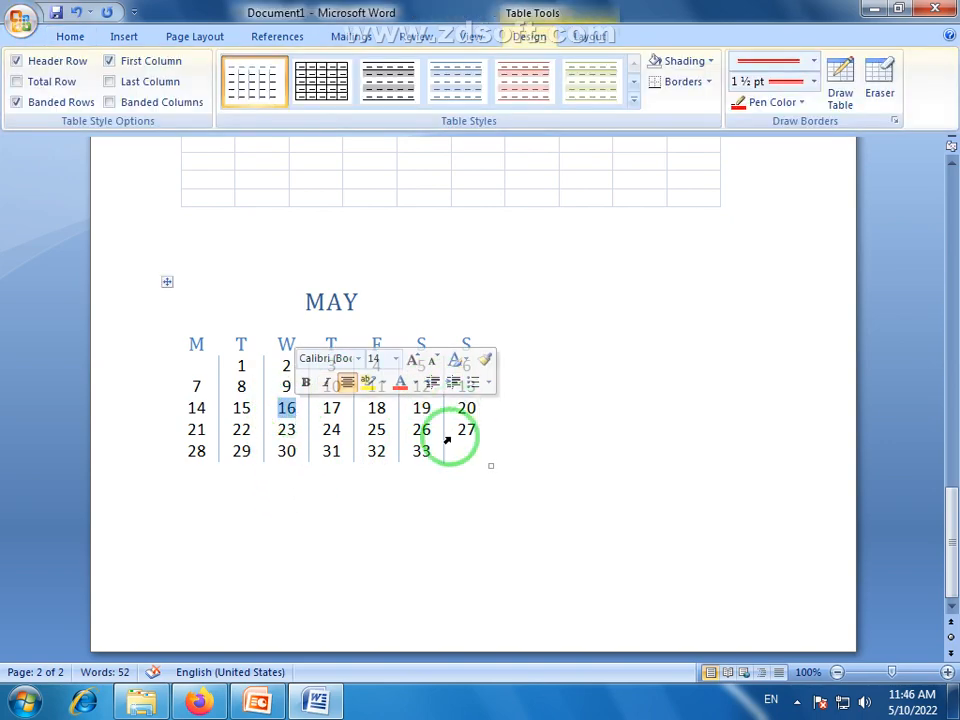
left_click(459, 408)
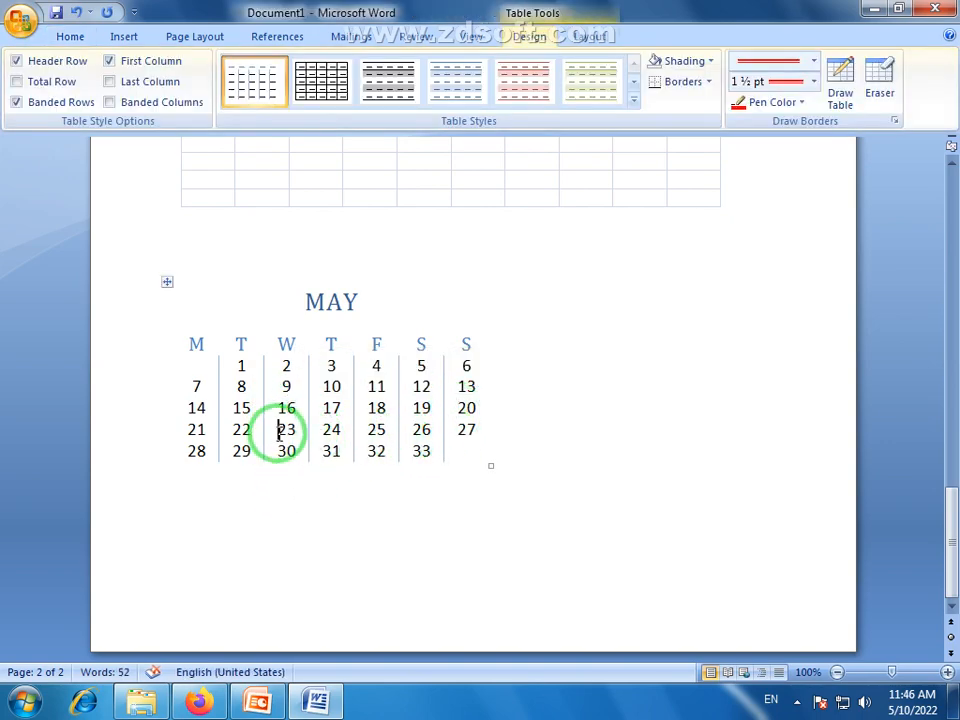
left_click_drag(283, 429, 302, 431)
left_click(67, 35)
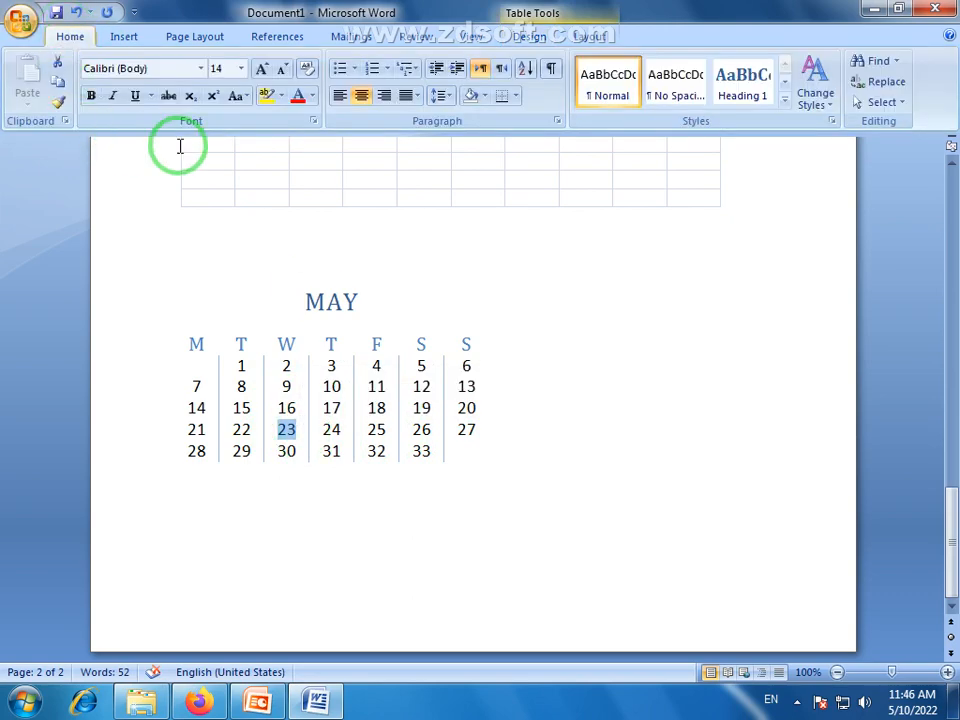
left_click(265, 96)
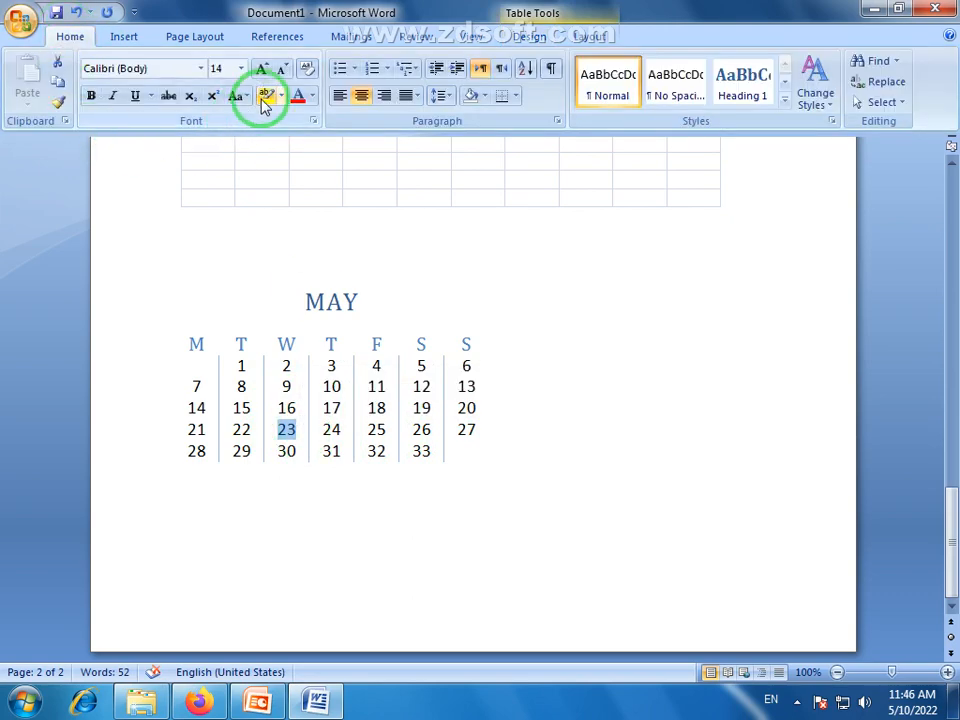
double_click(376, 408)
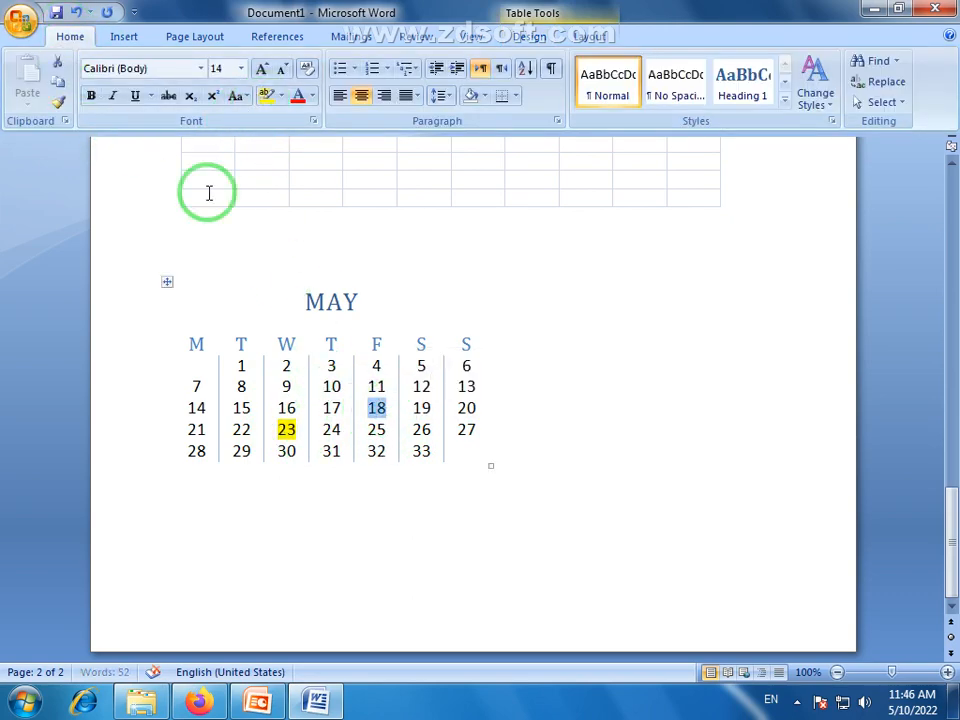
left_click(265, 96)
left_click(464, 481)
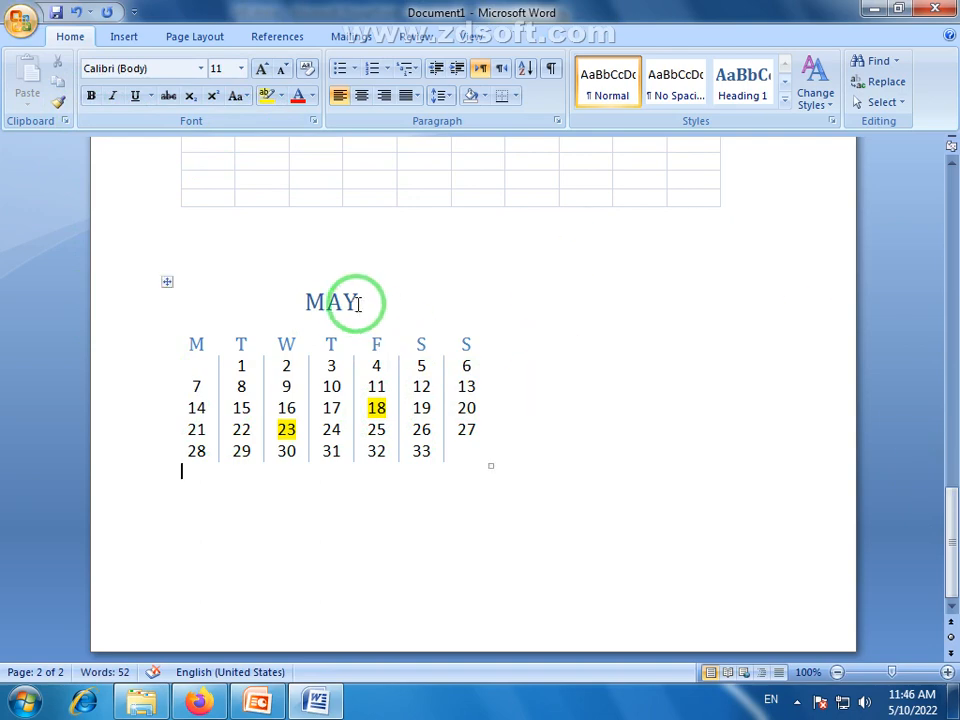
left_click_drag(358, 302, 312, 312)
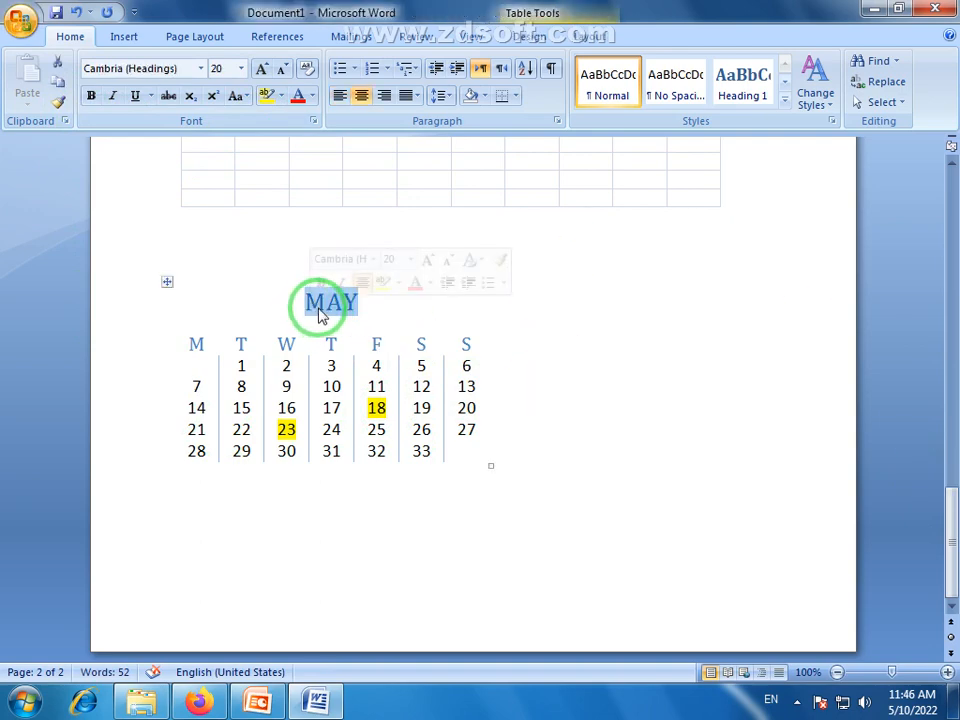
left_click(392, 518)
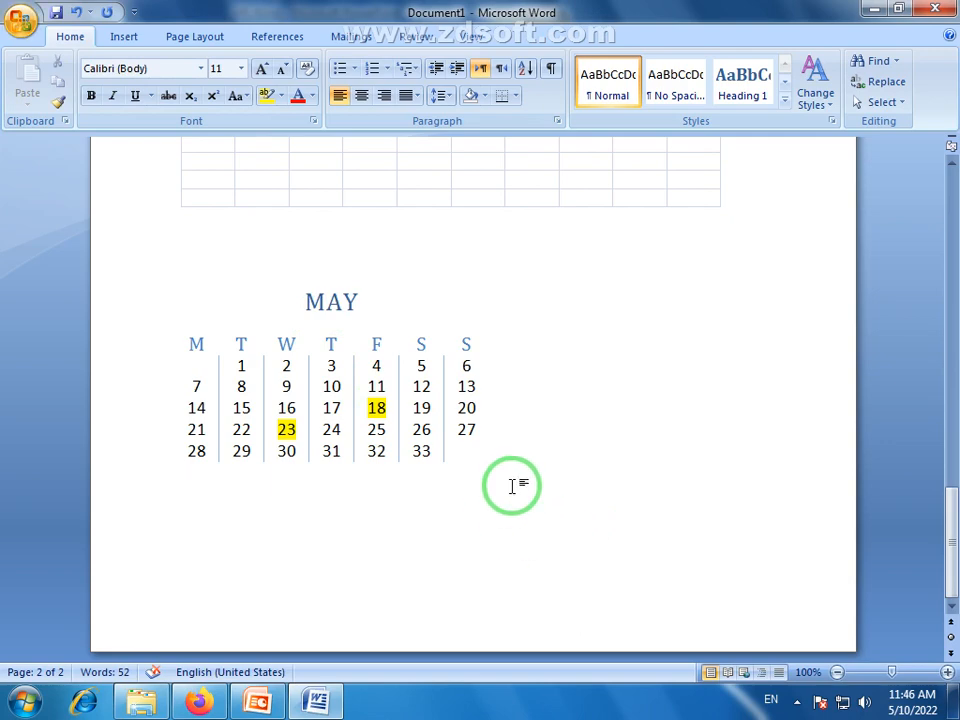
scroll(512, 486, "up", 15)
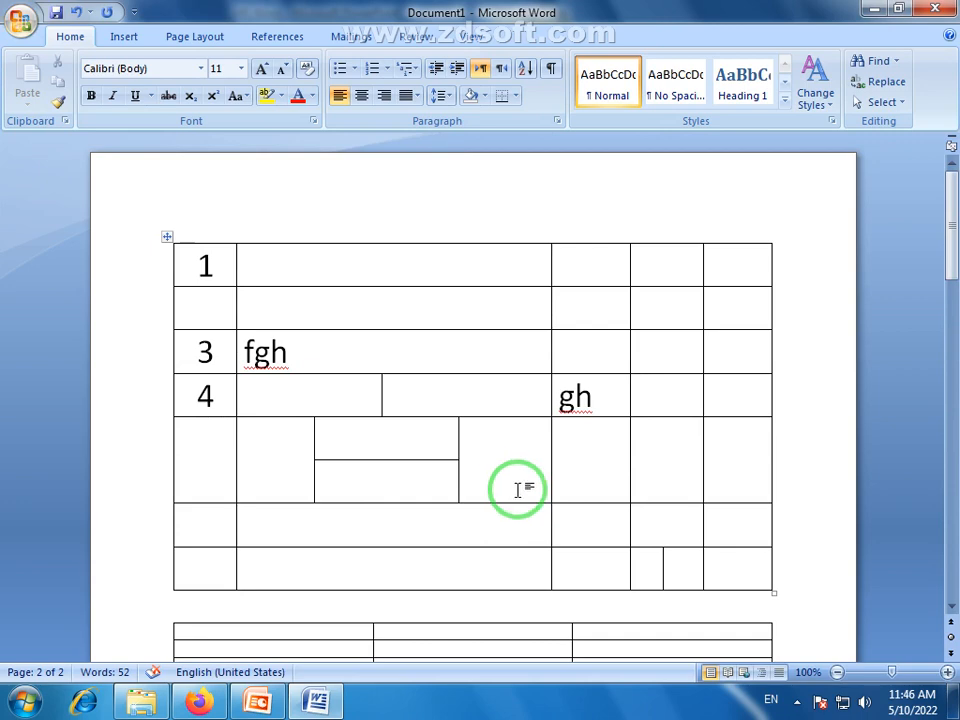
scroll(517, 489, "down", 15)
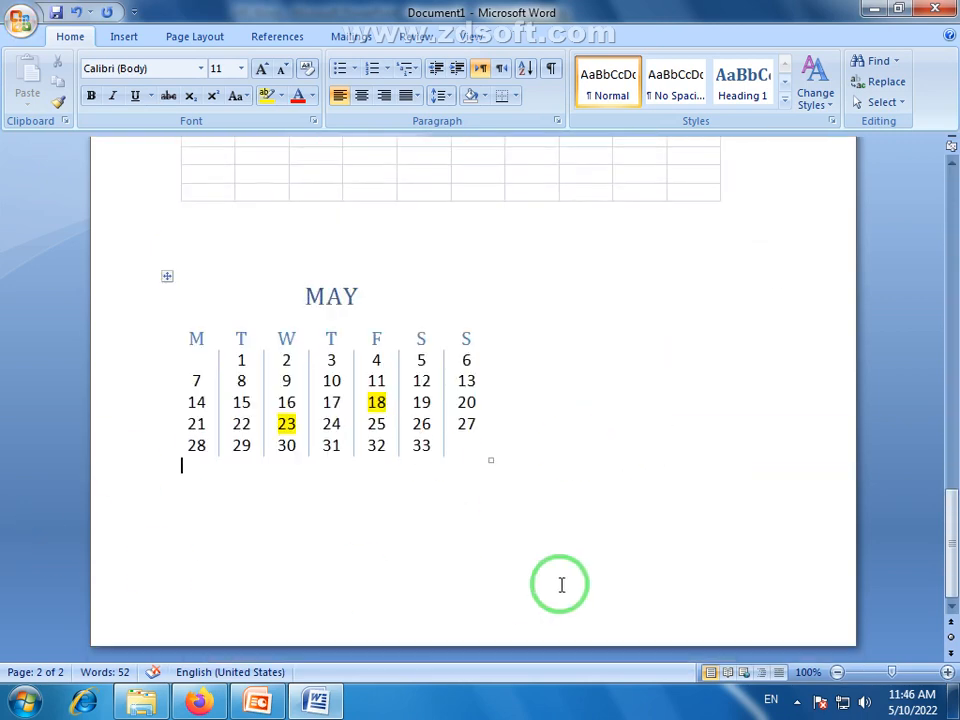
Insert the built-in With Subheads 2 quick table directly below the MAY calendar
left_click(121, 37)
left_click(122, 105)
left_click(141, 380)
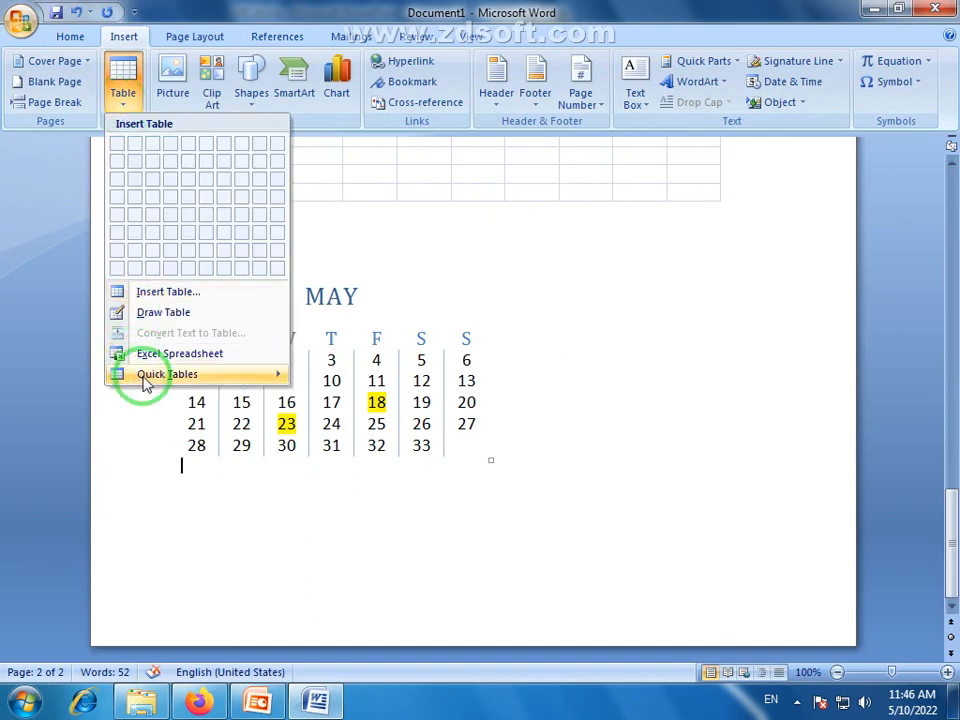
scroll(499, 456, "down", 5)
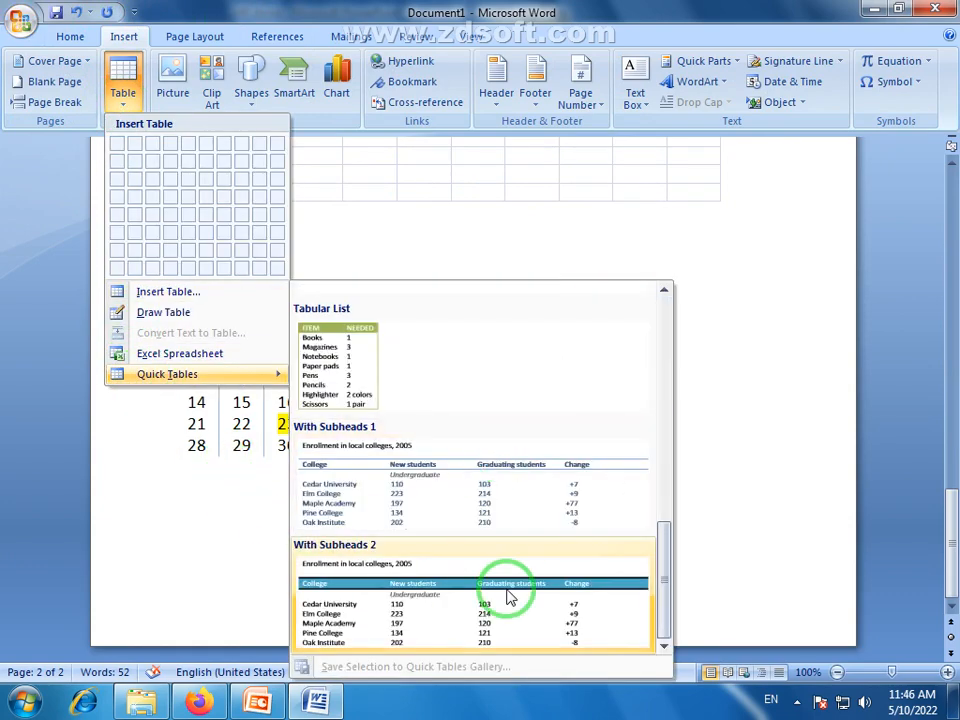
left_click(446, 608)
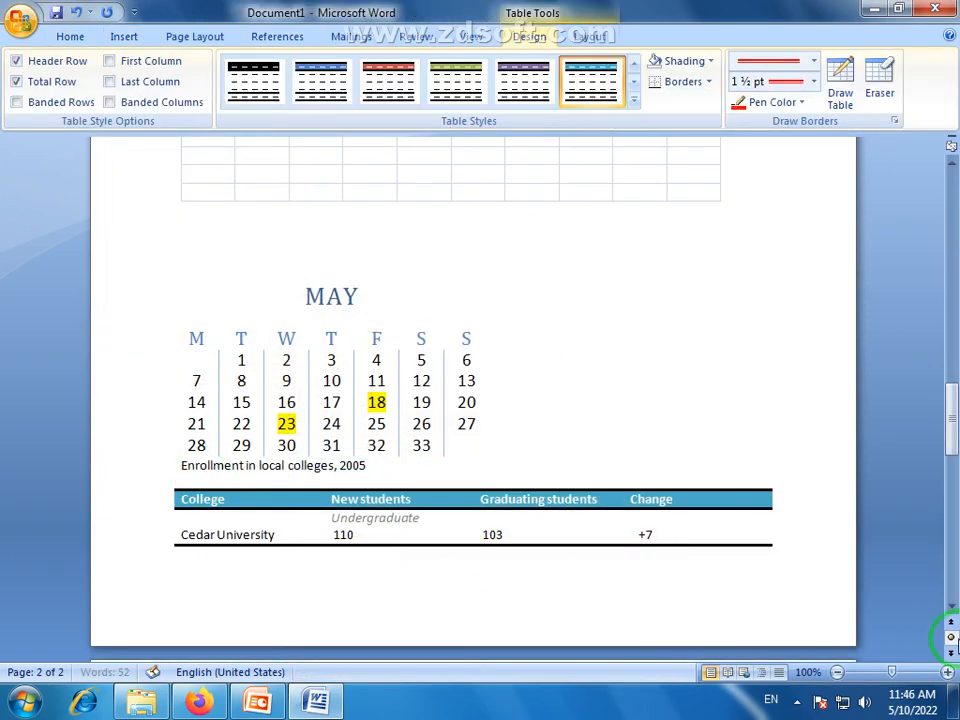
Review the embedded worksheet, MAY calendar and college enrollment table, and check the available table insertion options from the blank line above the calendar
scroll(718, 401, "down", 5)
scroll(725, 404, "down", 4)
scroll(755, 418, "up", 13)
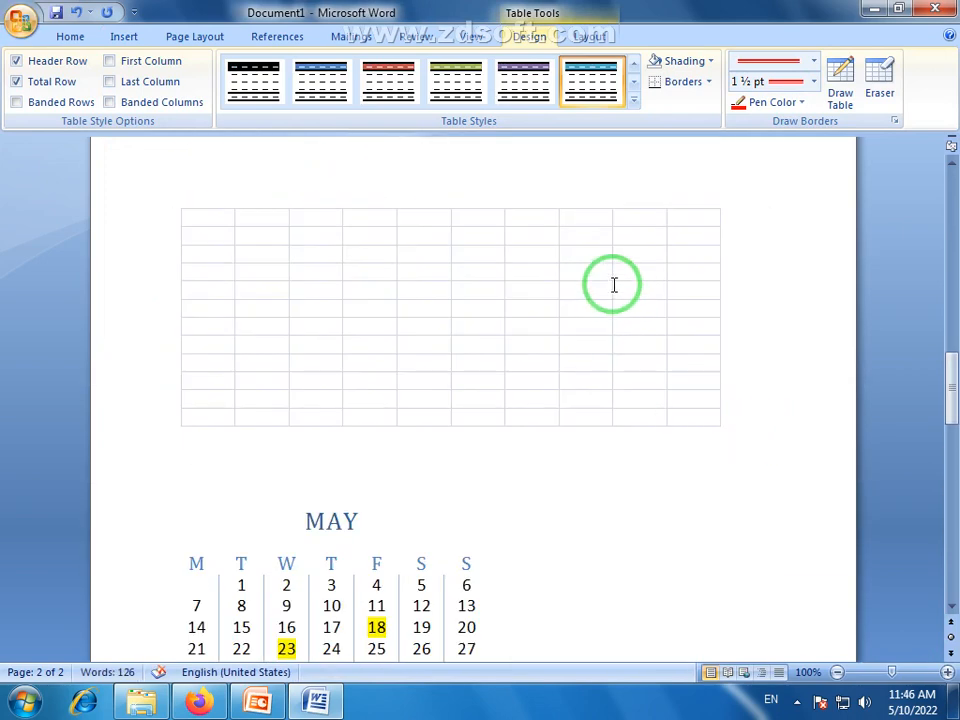
scroll(612, 282, "down", 8)
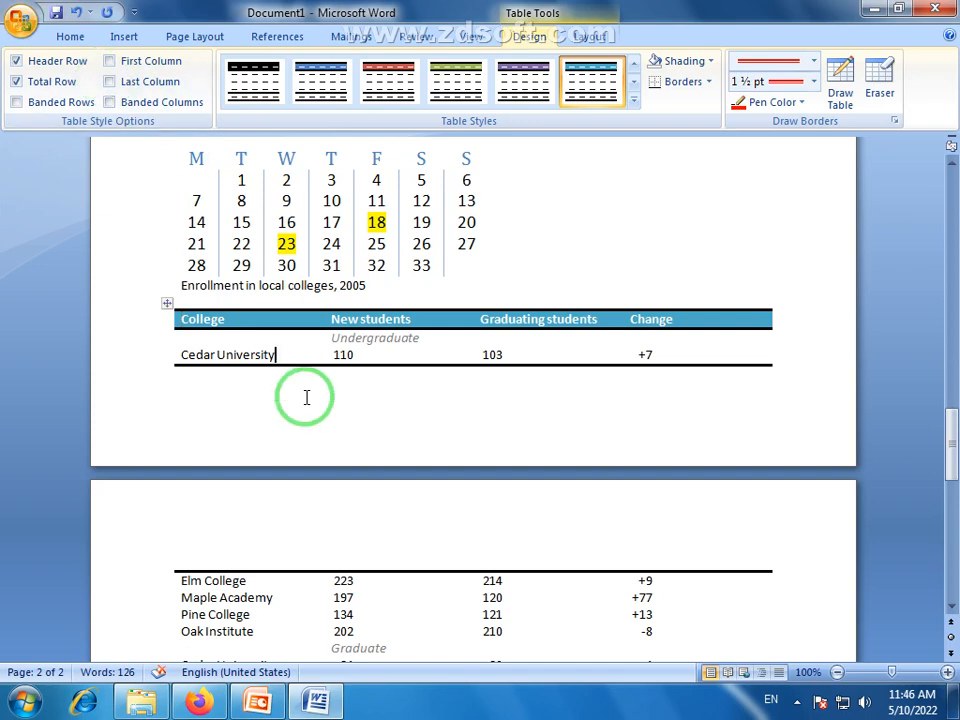
scroll(315, 407, "up", 4)
left_click(274, 288)
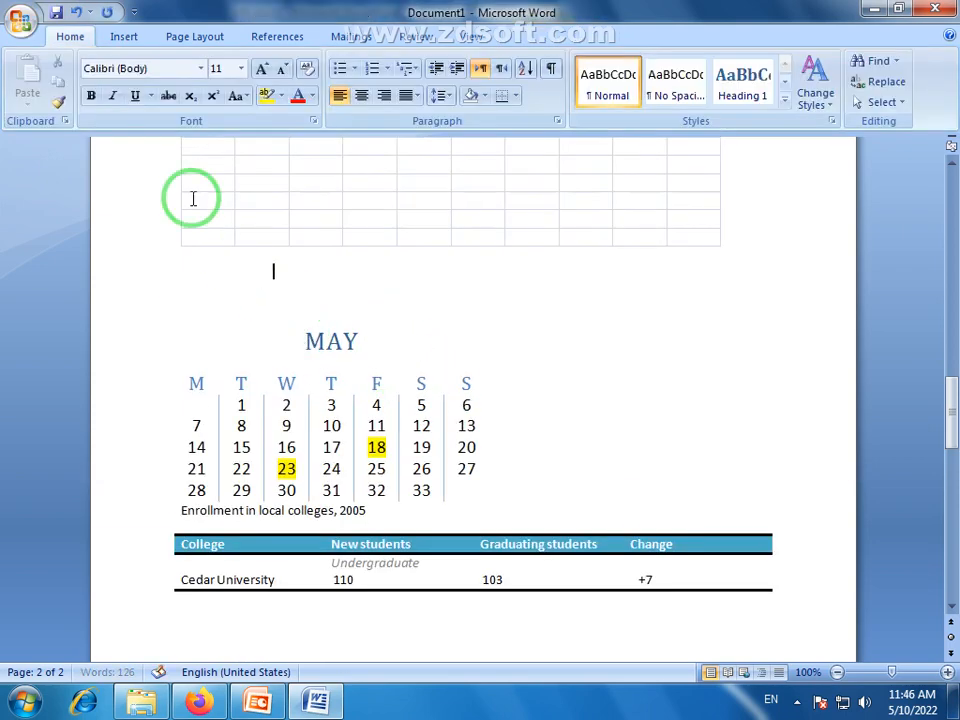
left_click(144, 37)
left_click(123, 106)
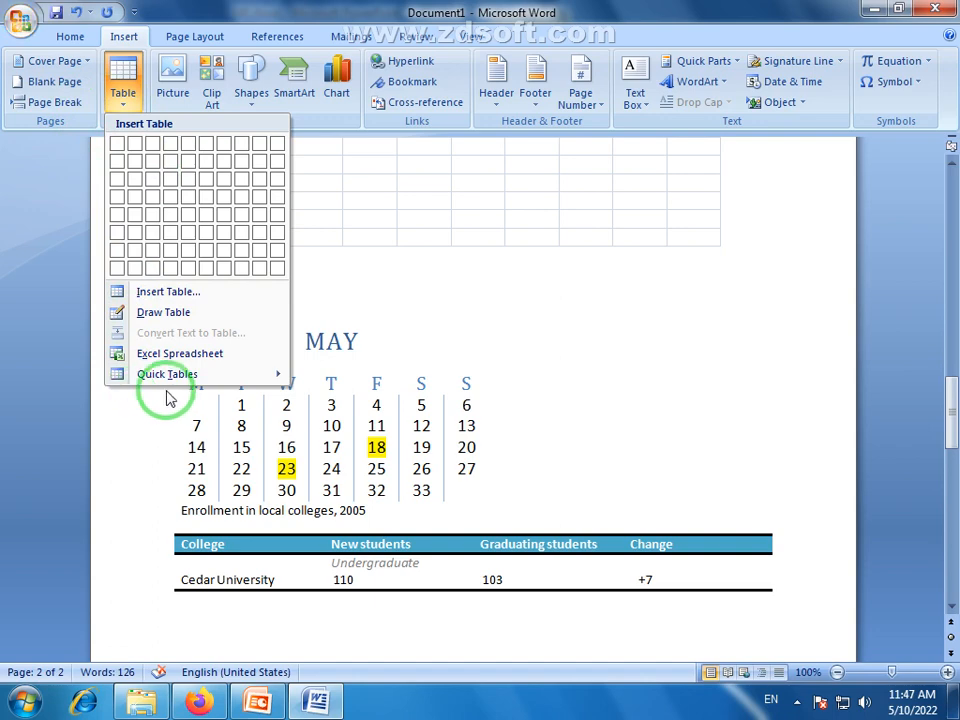
left_click(122, 390)
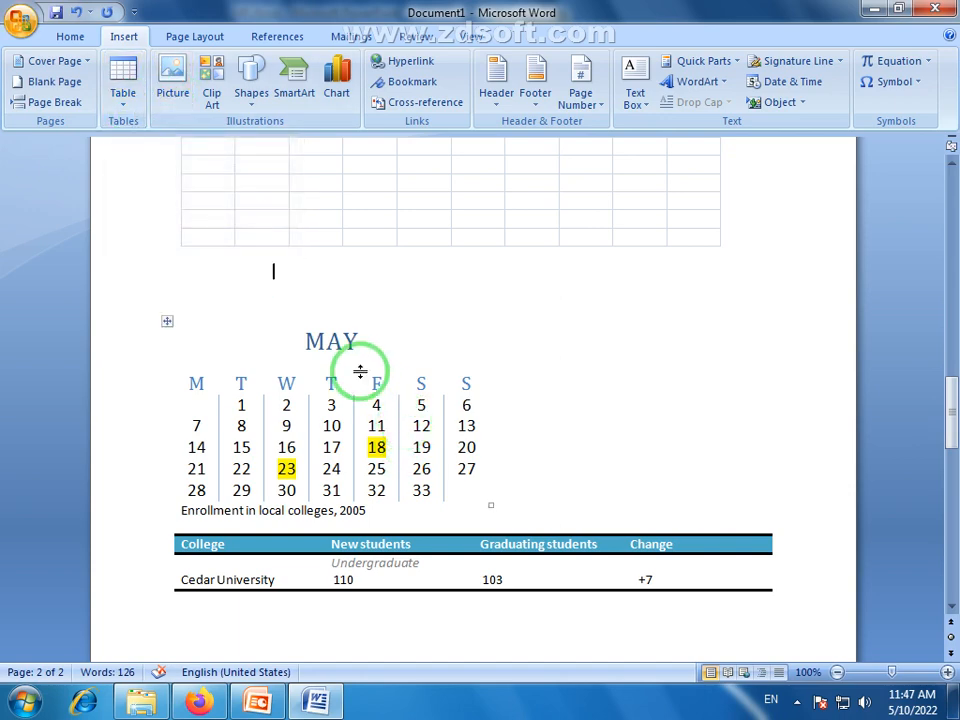
left_click(281, 299)
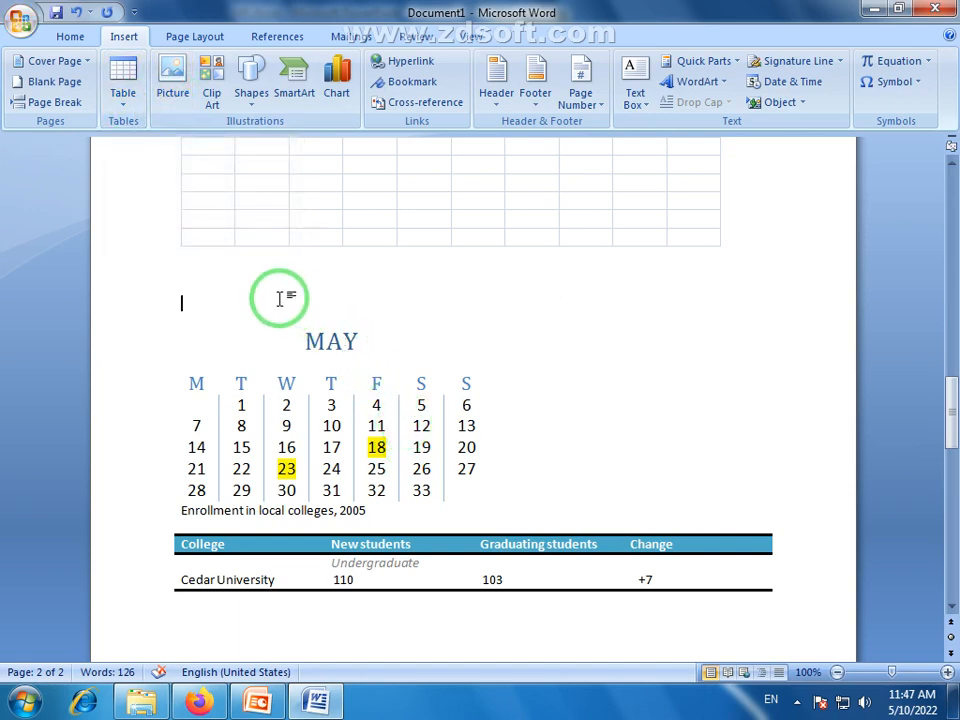